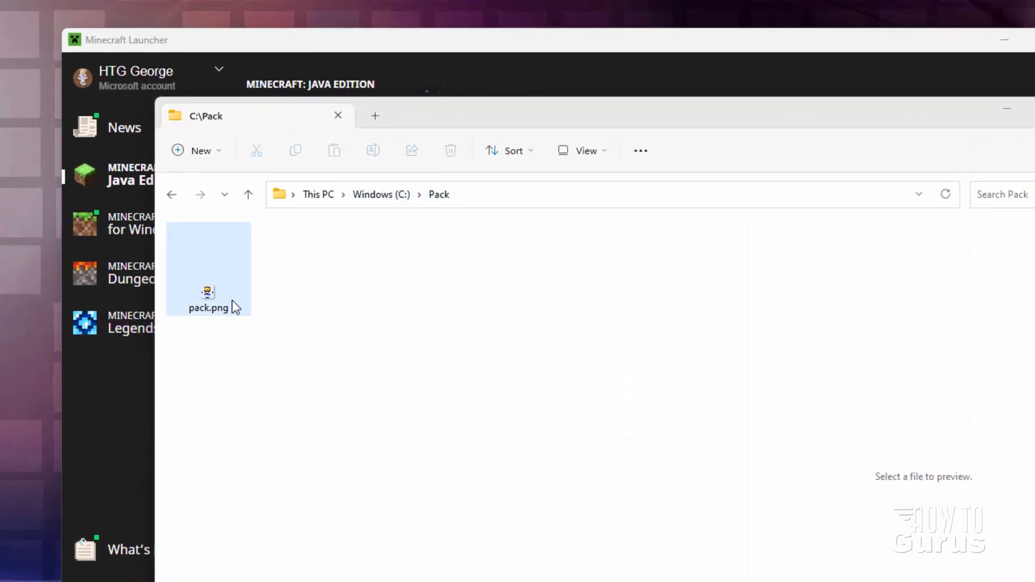
Switch to Minecraft Launcher and open the game folder of the Latest release installation of Java Edition.
mouse_move(232, 306)
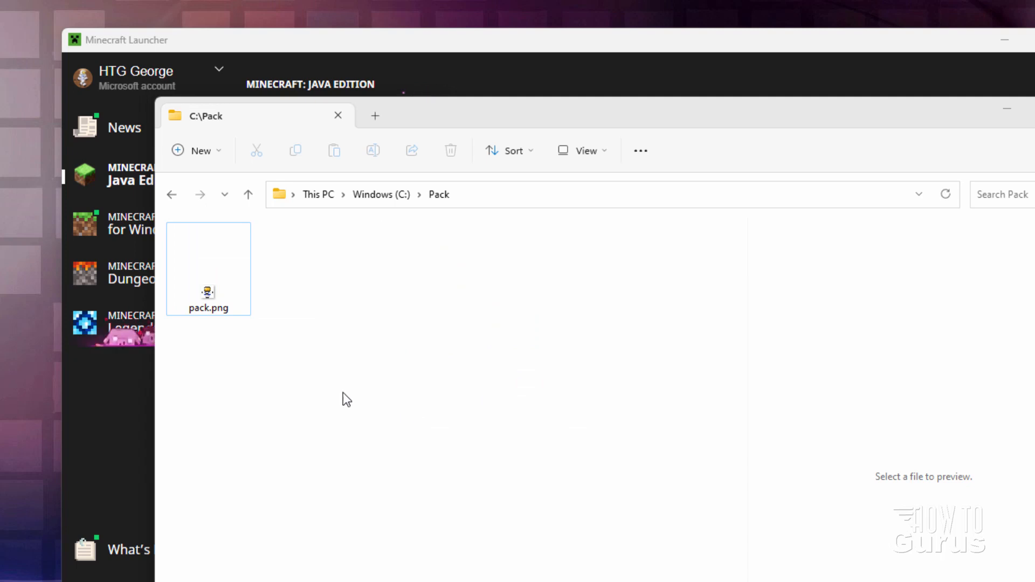
click(495, 54)
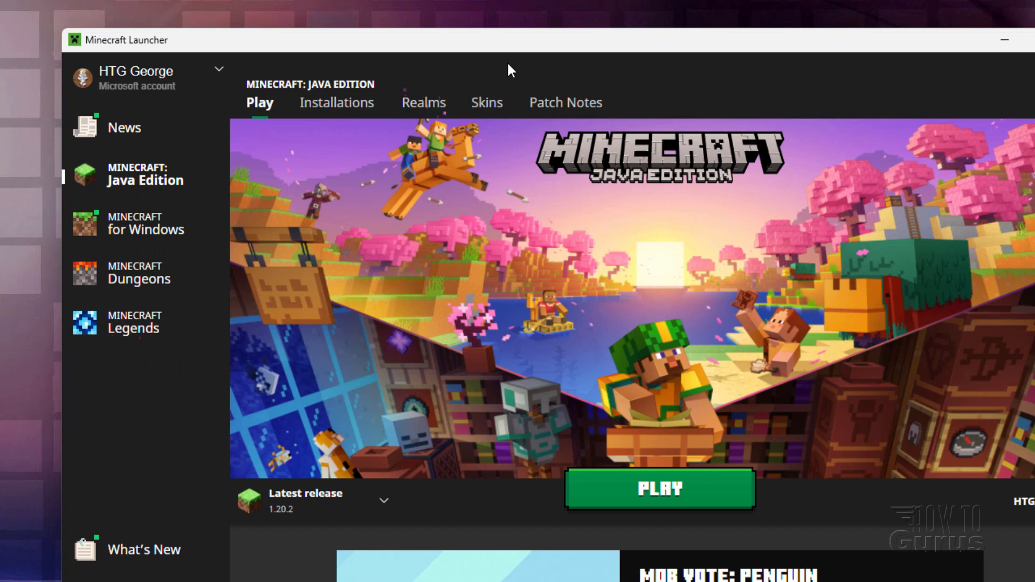
click(340, 105)
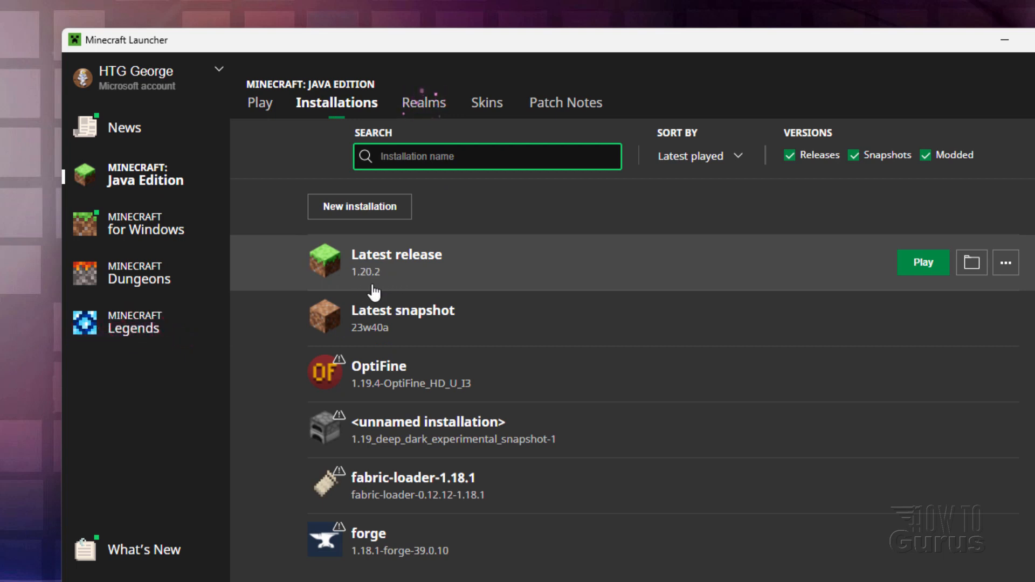
click(972, 264)
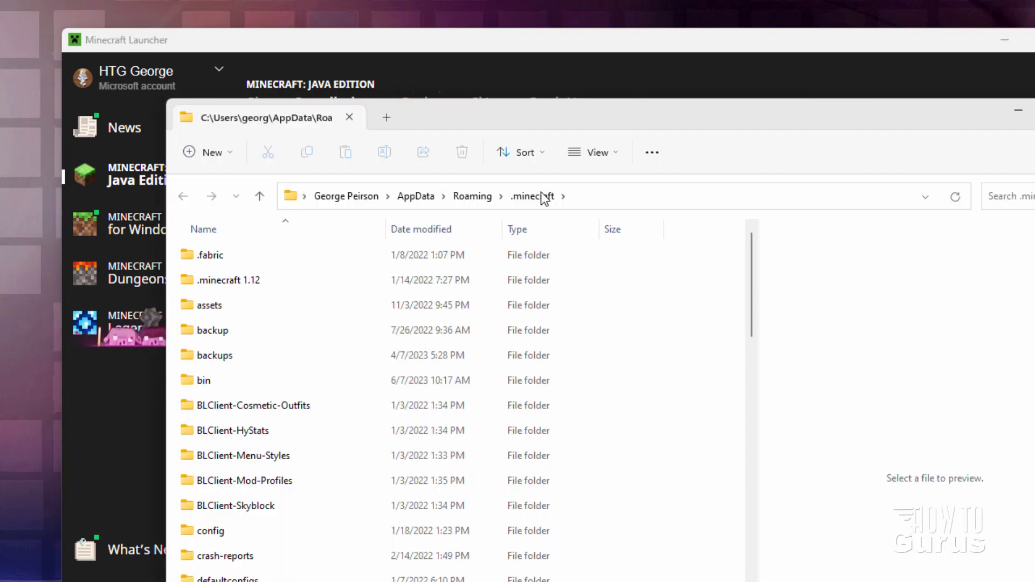
In the .minecraft folder, go into versions and open the 1.20.2 folder containing the game's jar file.
drag(438, 117, 607, 79)
scroll(496, 321, down, 1)
scroll(473, 319, down, 8)
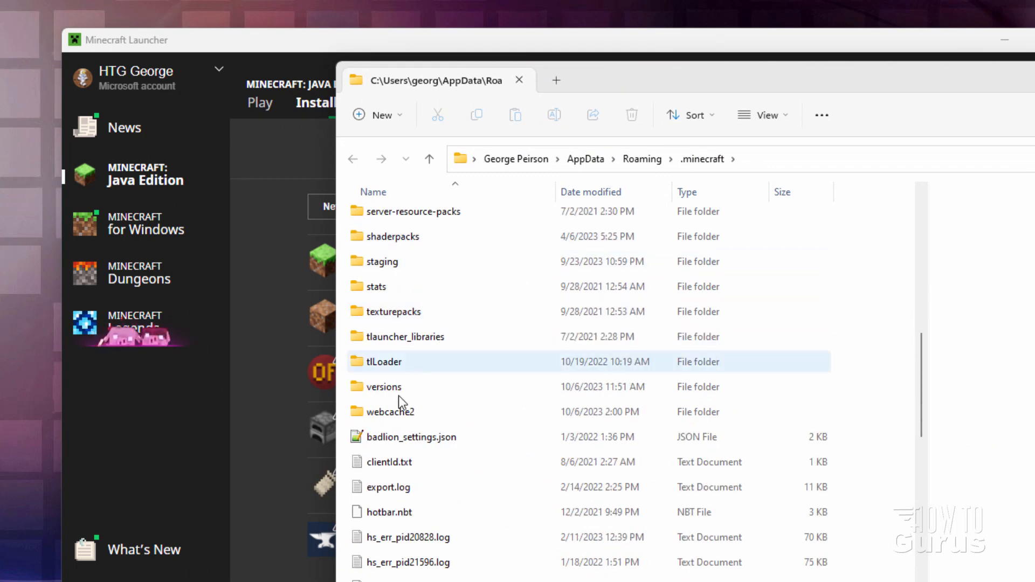
double_click(368, 388)
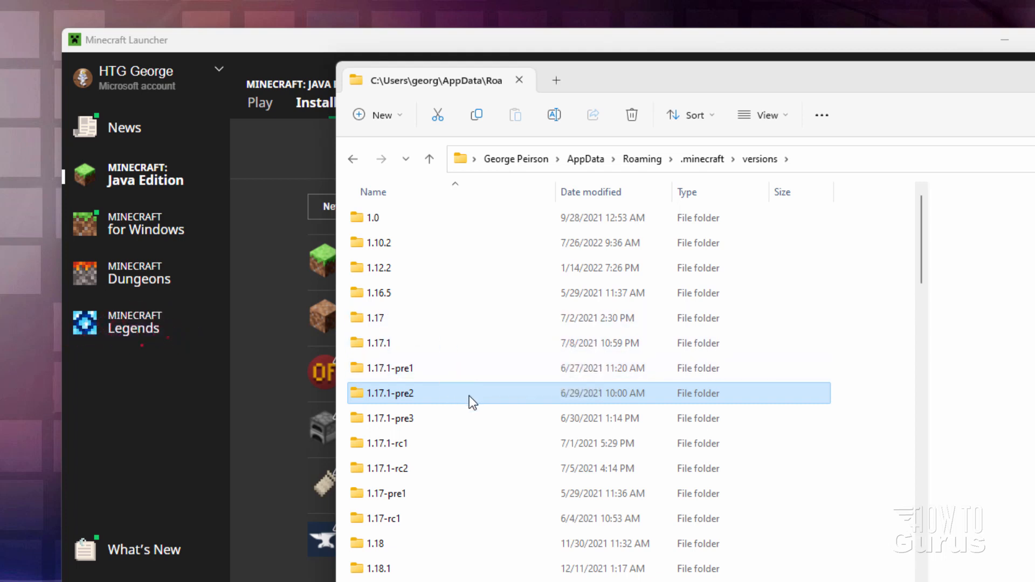
scroll(470, 426, down, 13)
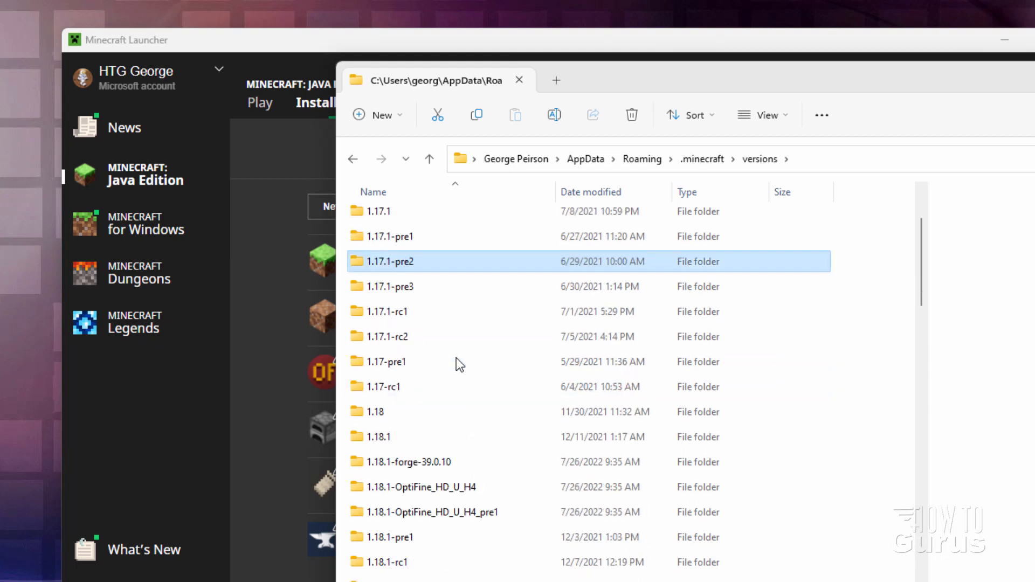
scroll(475, 356, down, 6)
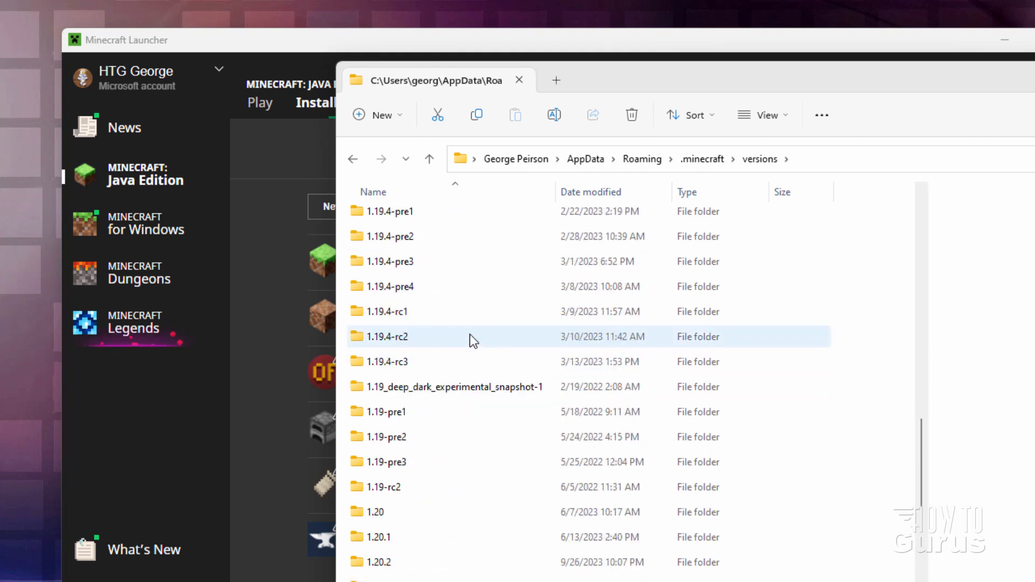
mouse_move(356, 420)
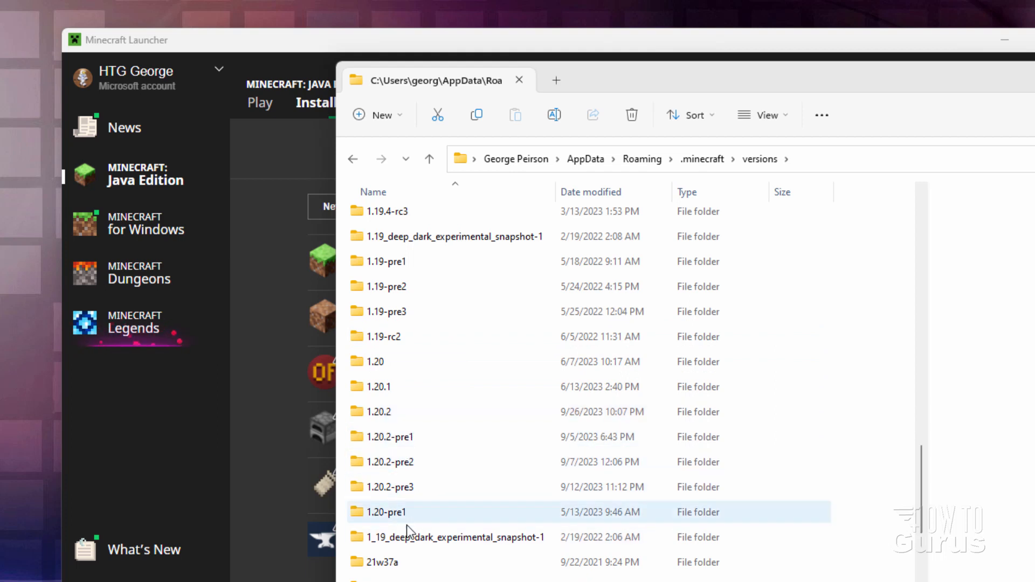
double_click(377, 412)
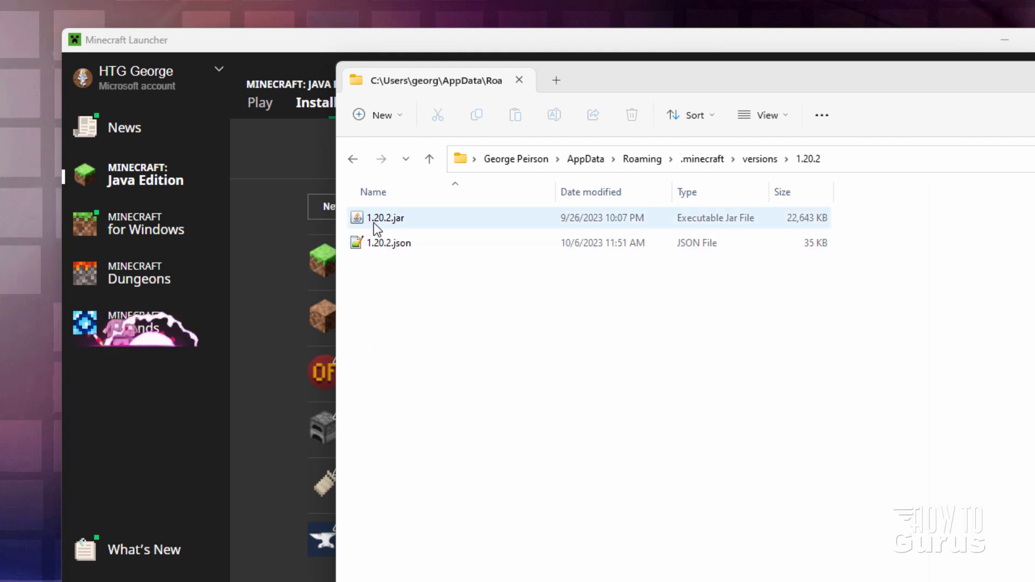
mouse_move(376, 230)
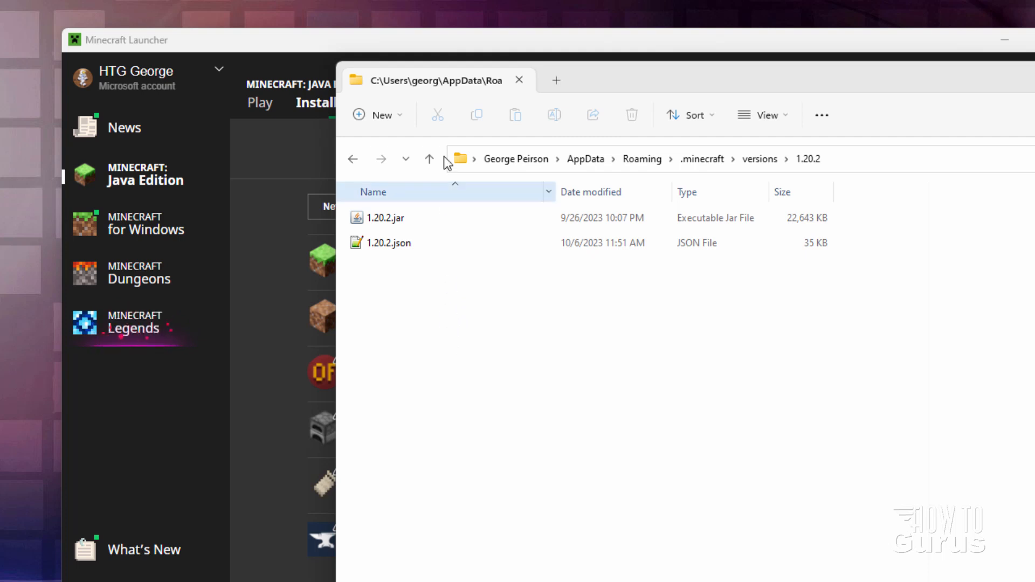
Check the File Explorer display options for whether file name extensions are shown.
click(789, 115)
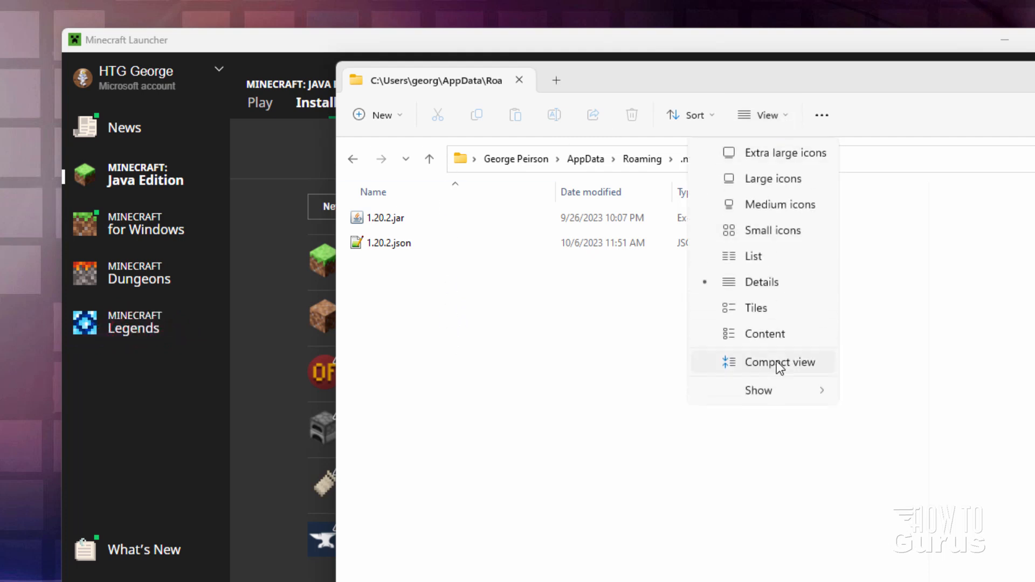
mouse_move(770, 385)
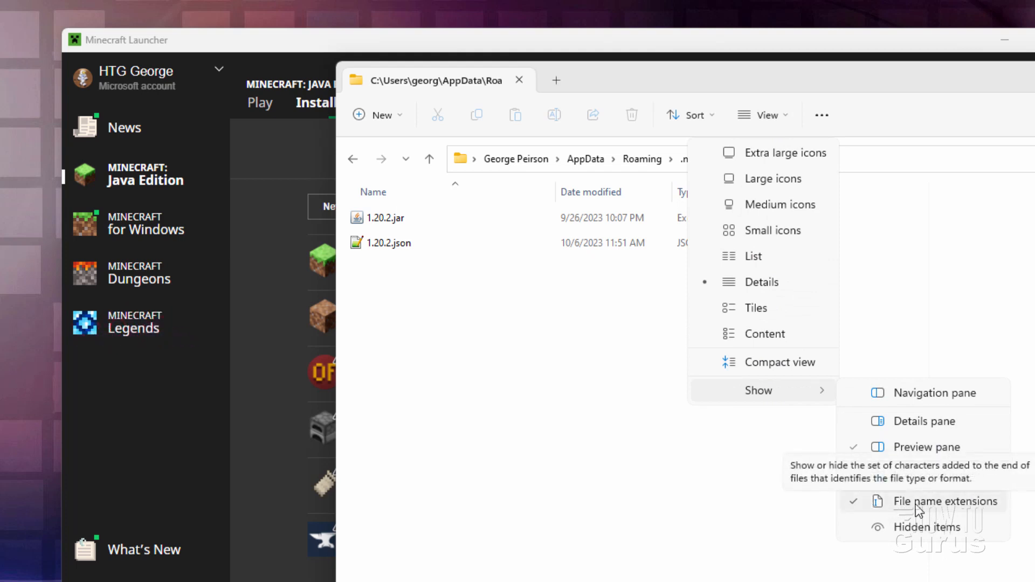
click(600, 374)
click(439, 250)
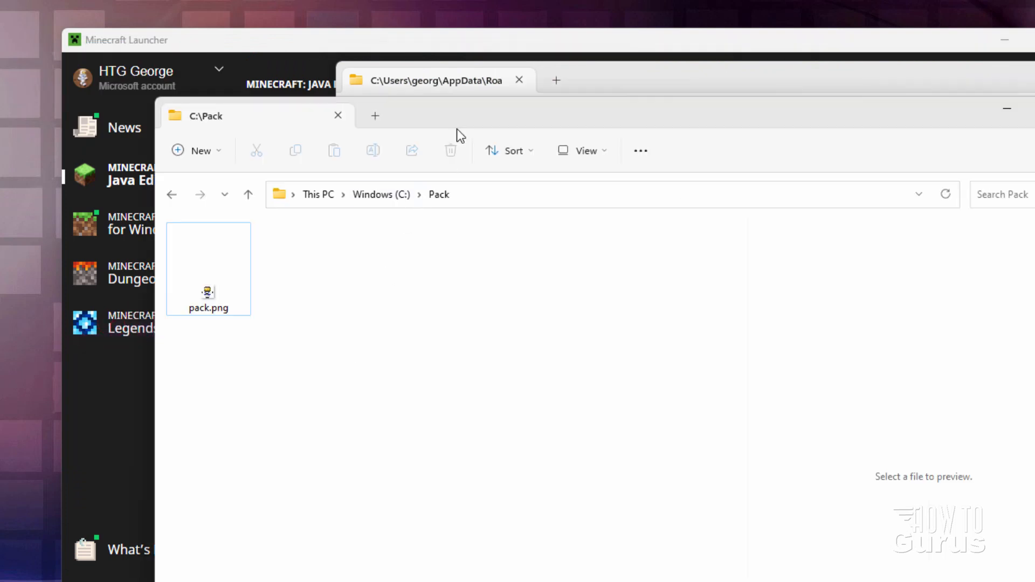
Copy 1.20.2.jar from the 1.20.2 version folder into C:\Pack, and close the version folder window.
drag(458, 135, 420, 146)
click(627, 89)
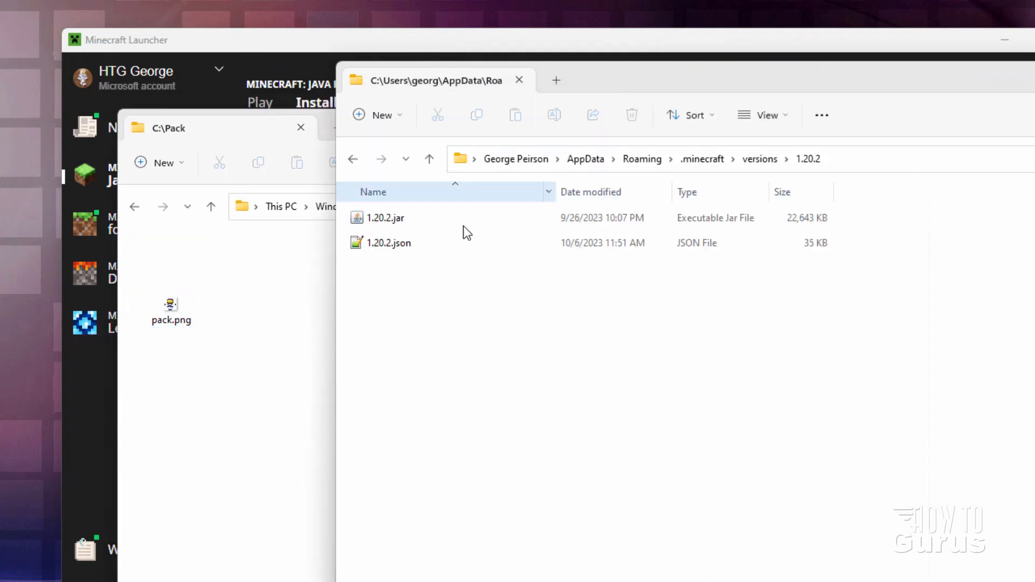
click(380, 219)
right_drag(363, 223, 230, 408)
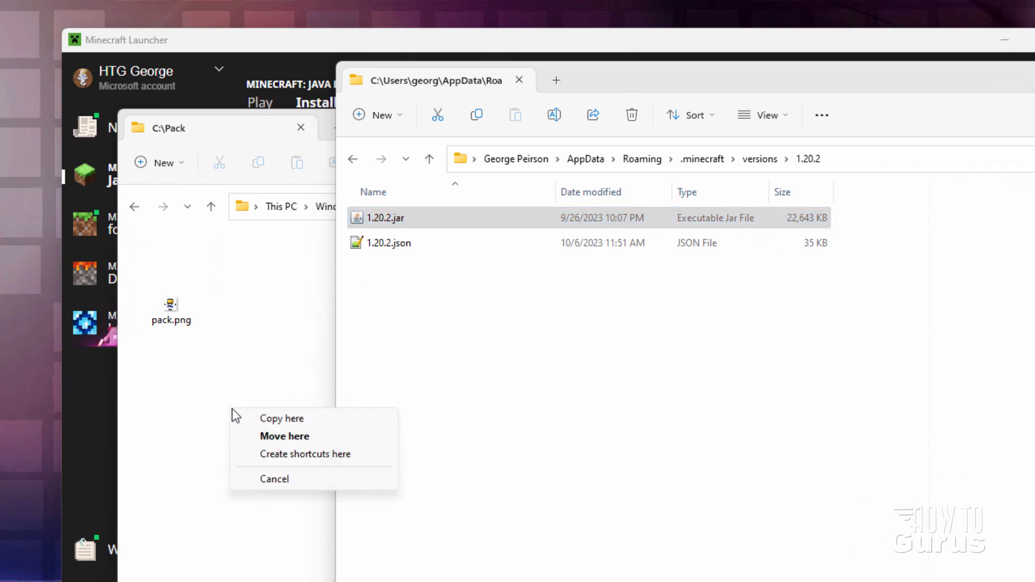
click(315, 419)
click(1034, 73)
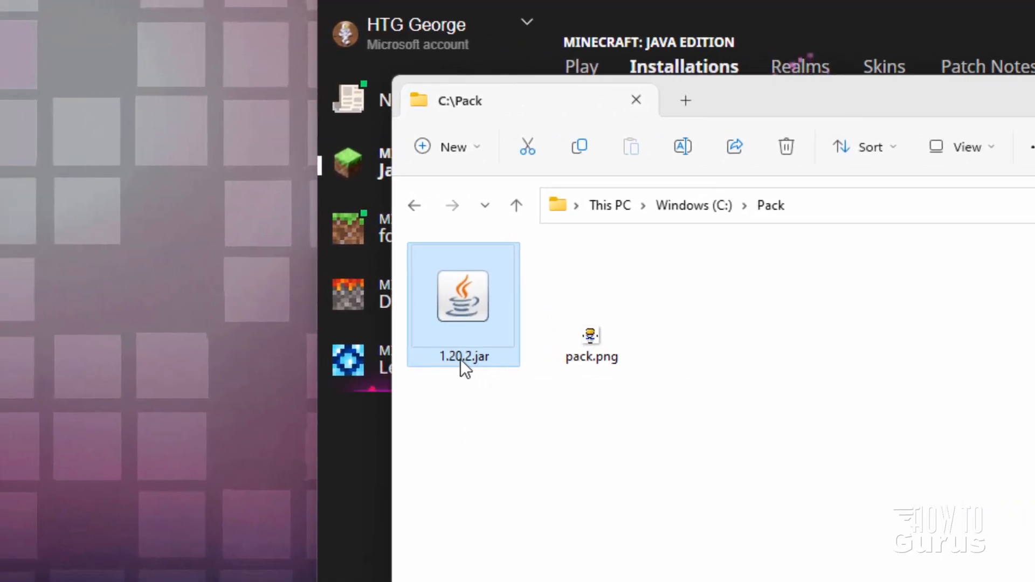
Rename the copied 1.20.2.jar in the Pack folder to 1.20.2.zip, accepting the extension change.
click(461, 357)
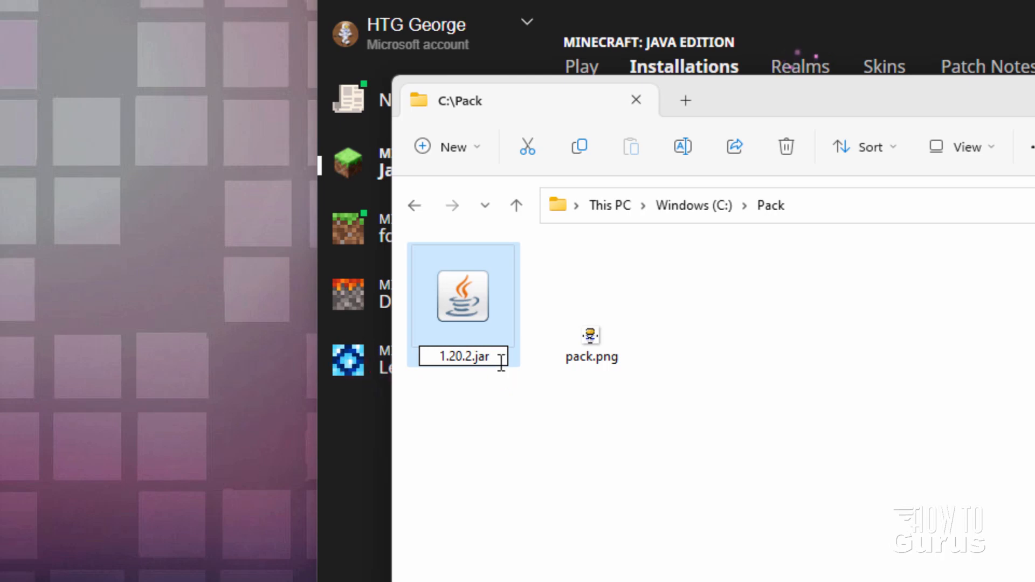
key(BackSpace)
key(BackSpace)
key(BackSpace)
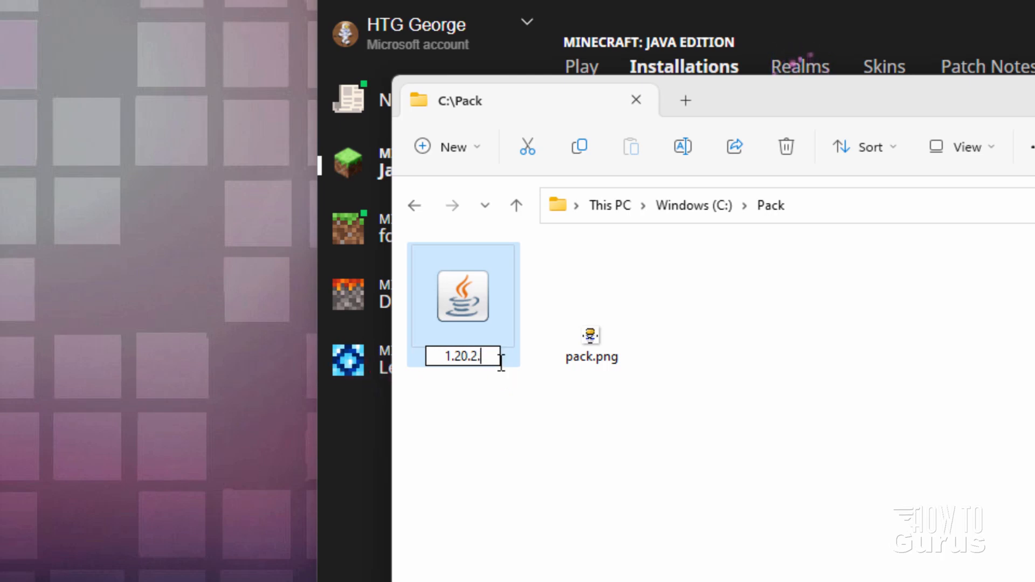
text(zip)
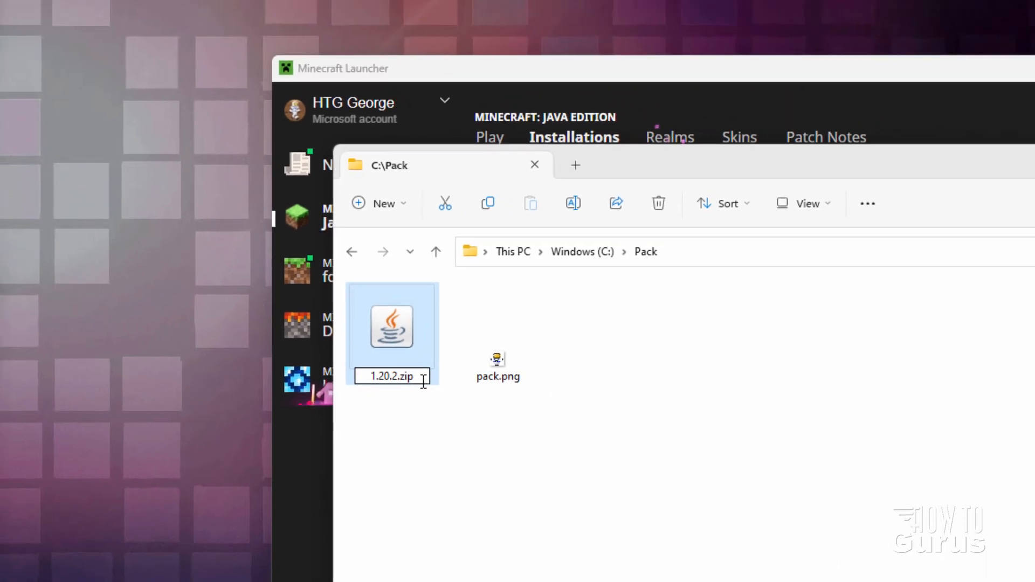
key(Return)
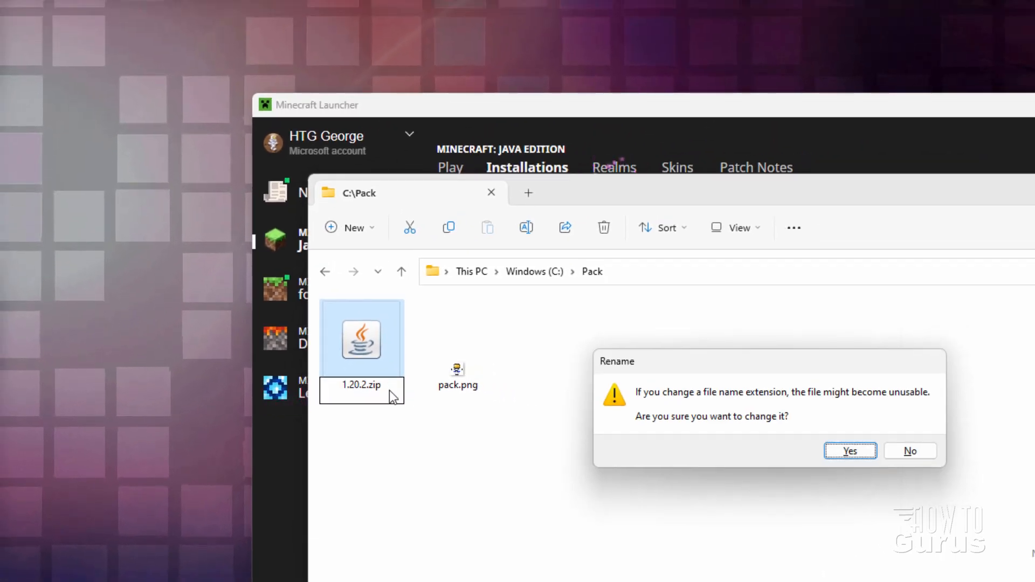
click(854, 455)
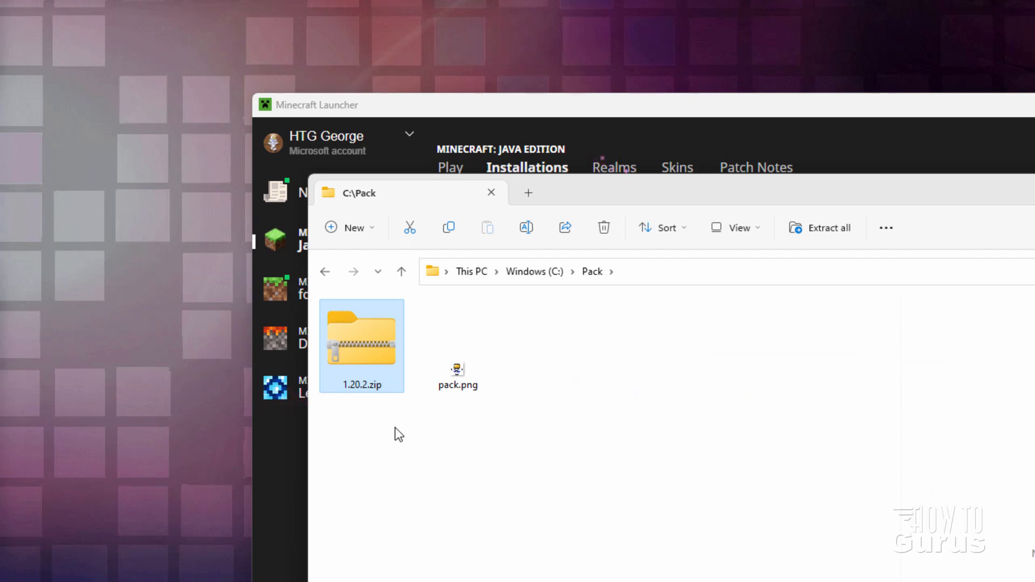
Open 1.20.2.zip in its own window beside the Pack folder and locate pack.png among the archive's root files.
right_click(365, 354)
click(436, 485)
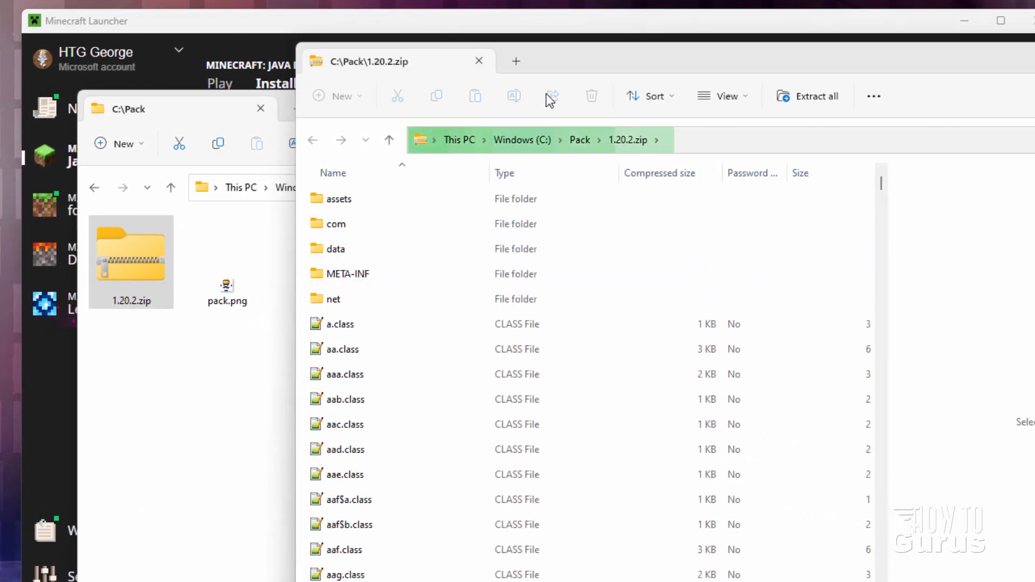
drag(545, 62, 627, 53)
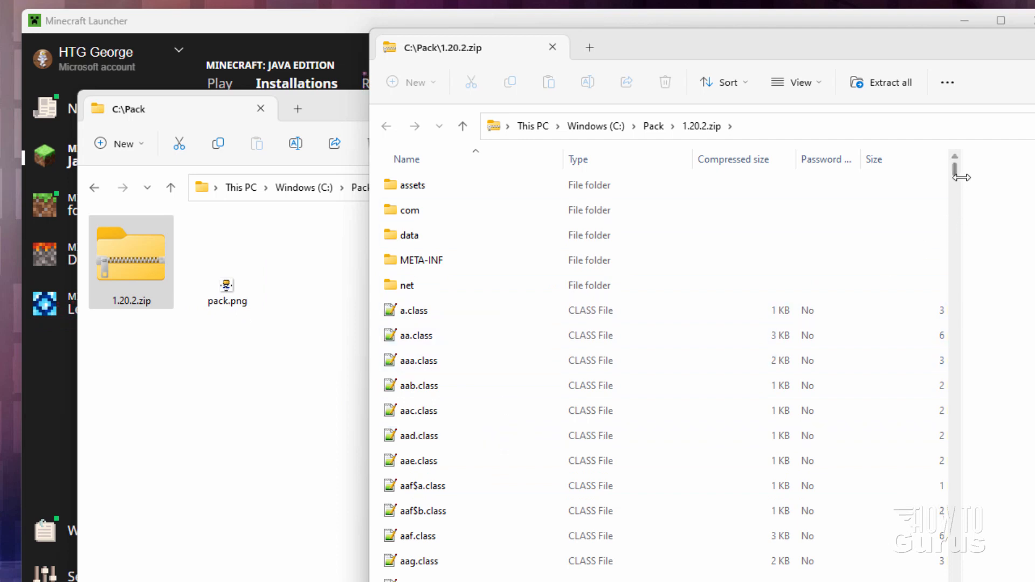
drag(952, 167, 953, 246)
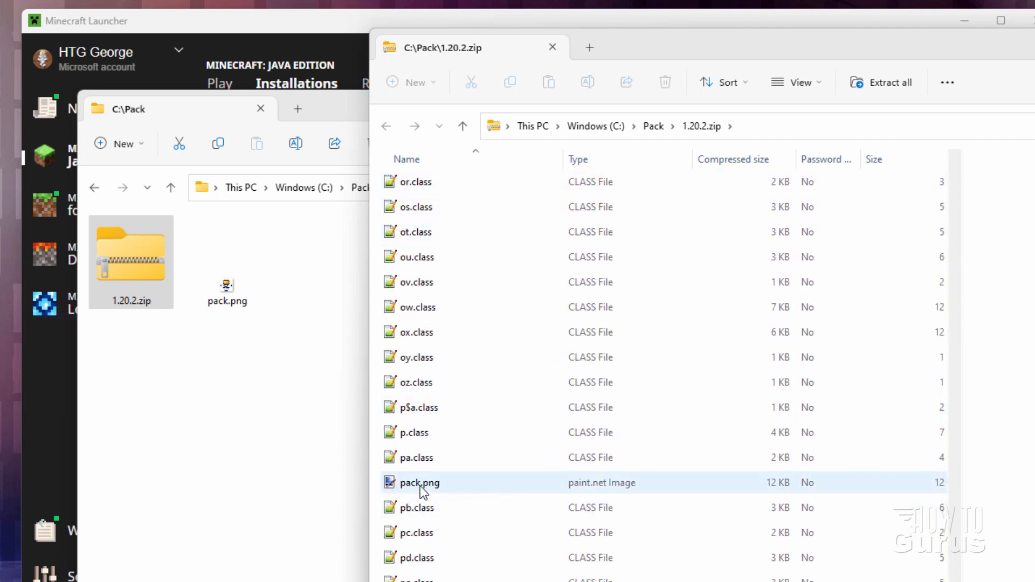
mouse_move(421, 490)
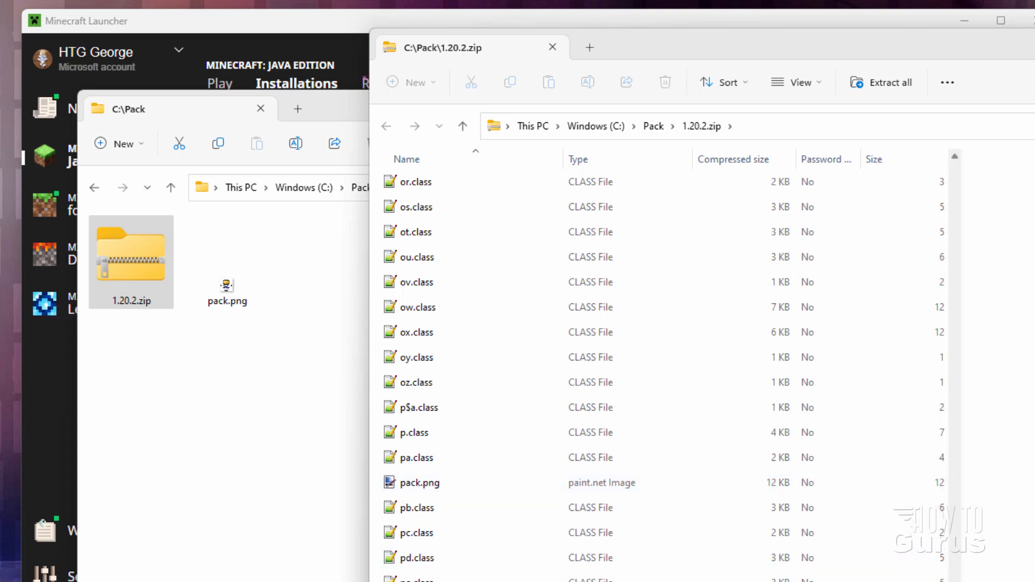
drag(961, 580, 628, 225)
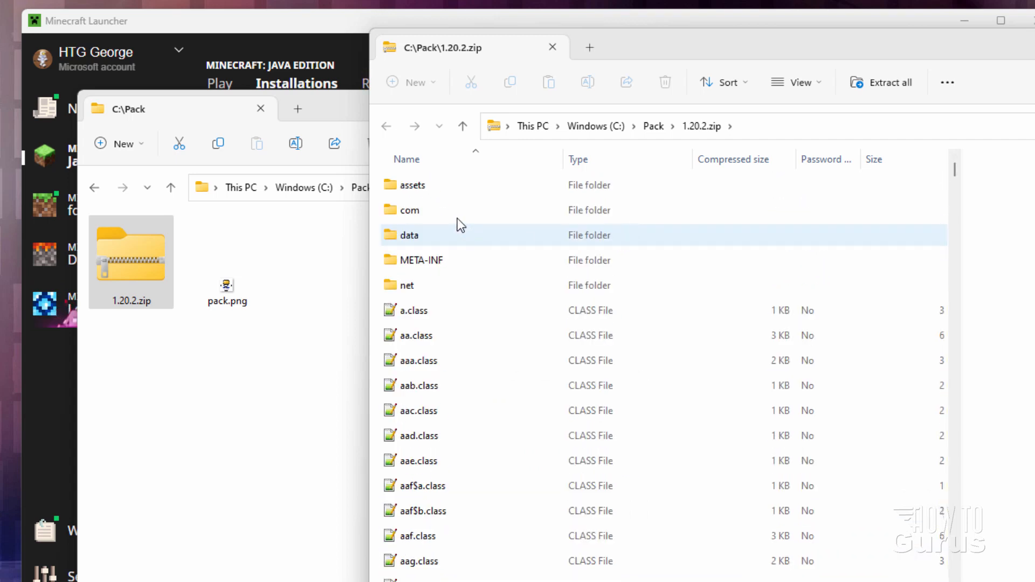
Inside the archive, open the folder assets\minecraft\textures\entity\parrot.
double_click(393, 185)
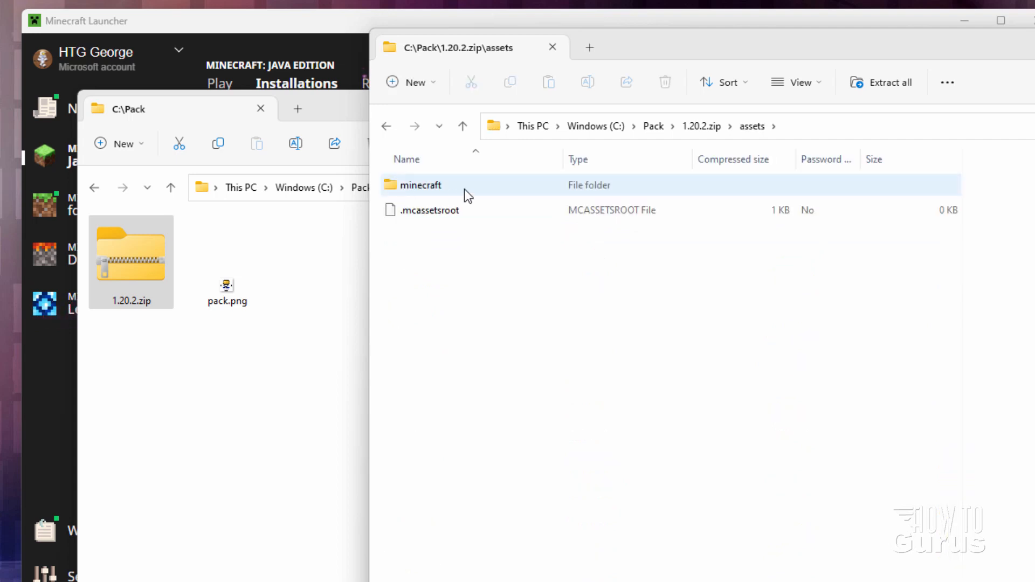
double_click(396, 185)
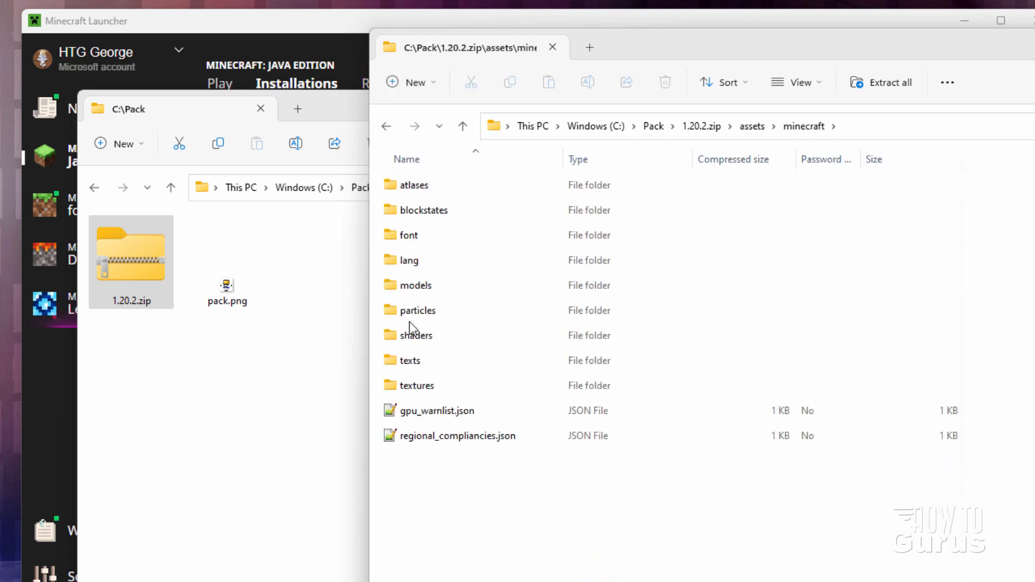
double_click(393, 391)
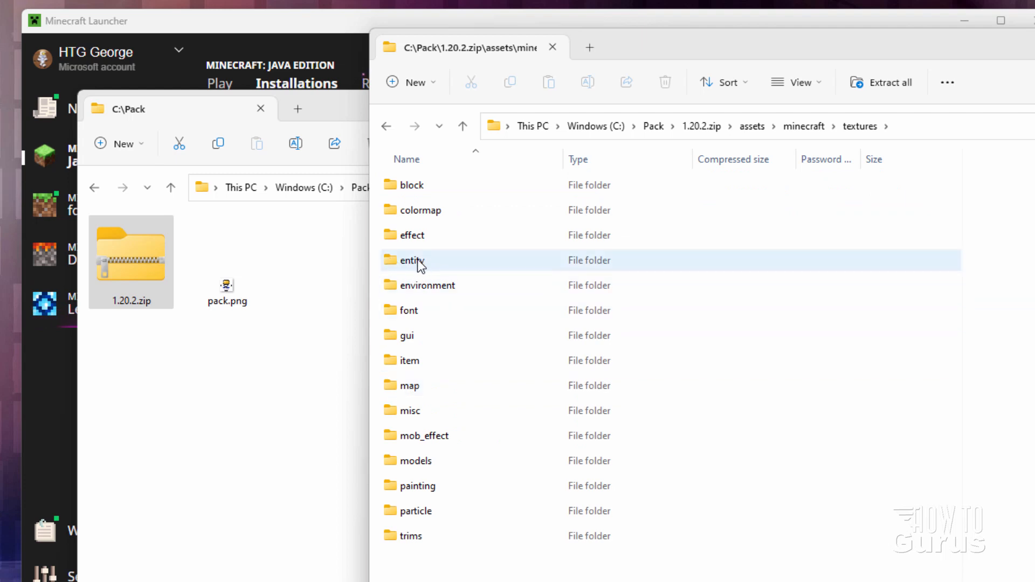
double_click(393, 260)
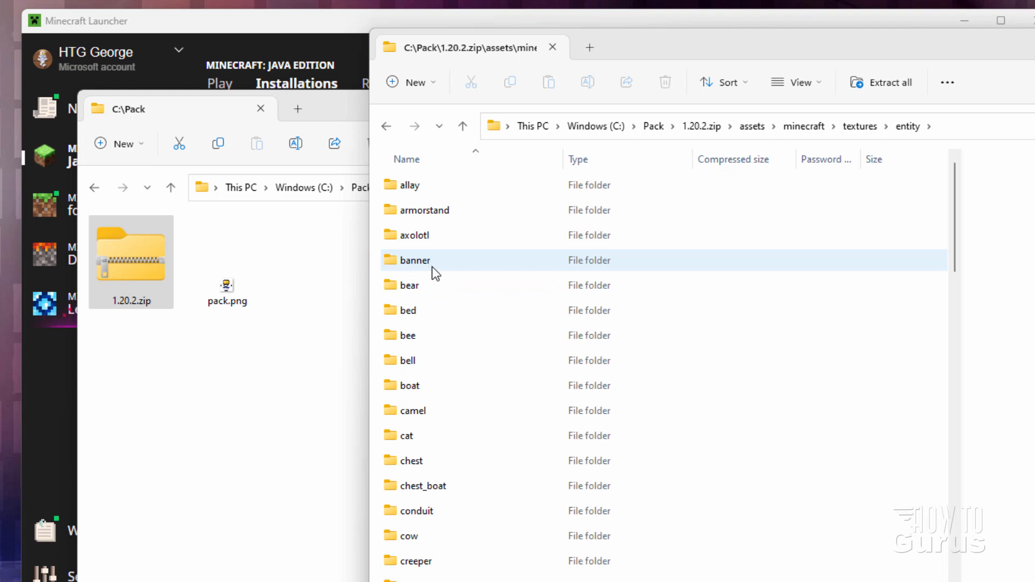
scroll(431, 305, down, 6)
scroll(432, 305, down, 3)
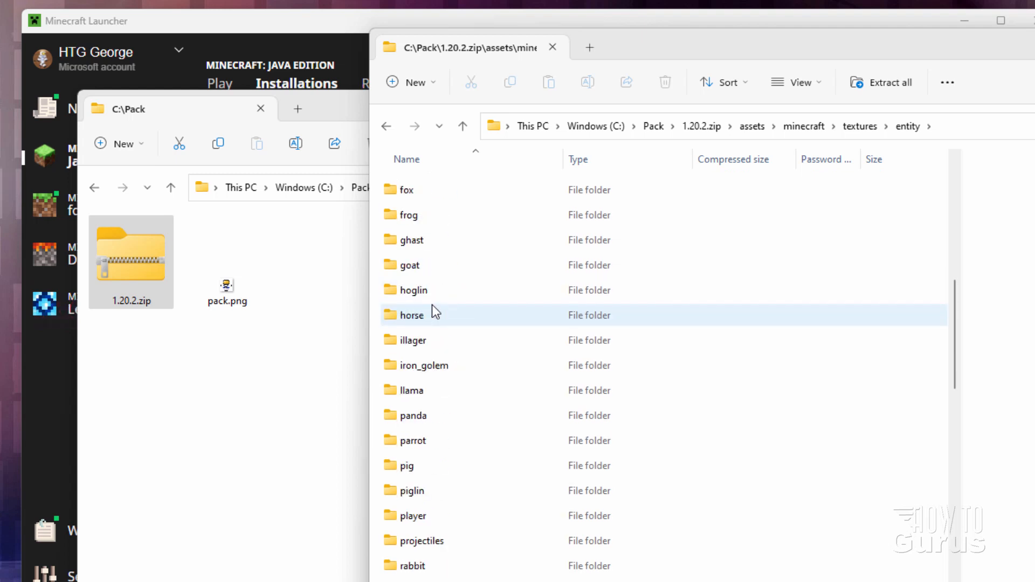
click(393, 290)
double_click(393, 290)
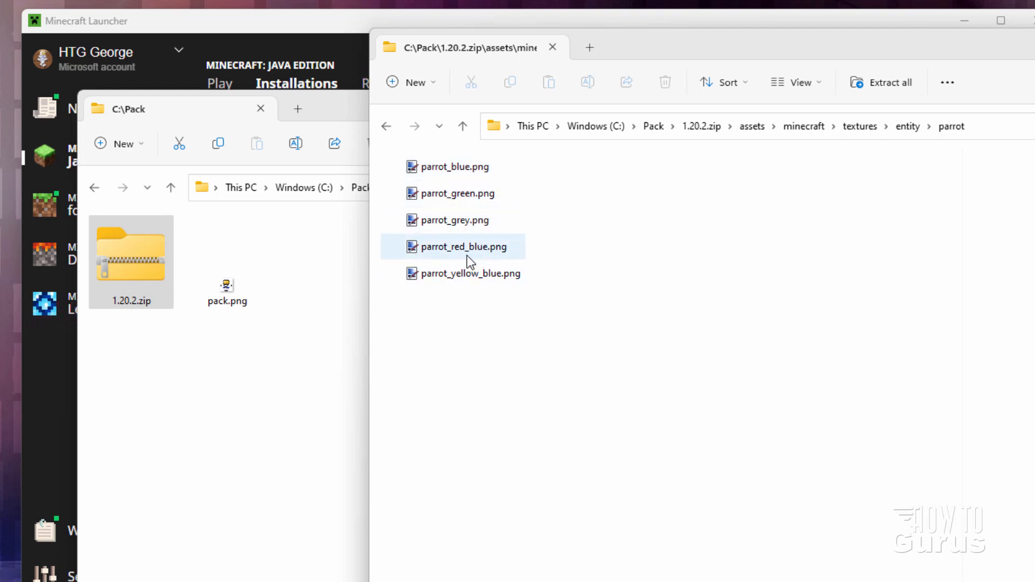
Copy parrot_green.png from the archive's parrot folder into C:\Pack.
click(461, 199)
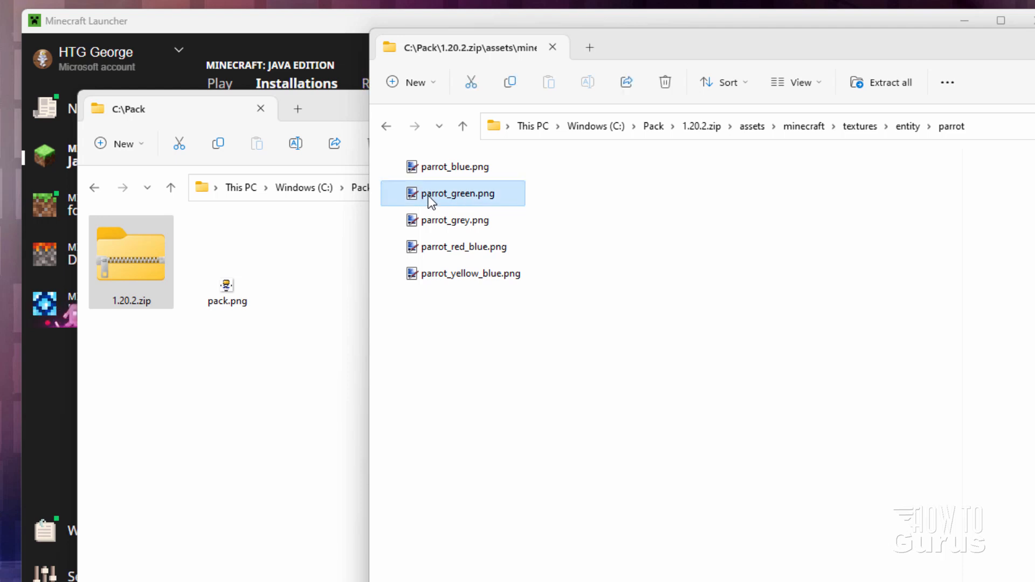
right_drag(430, 195, 189, 394)
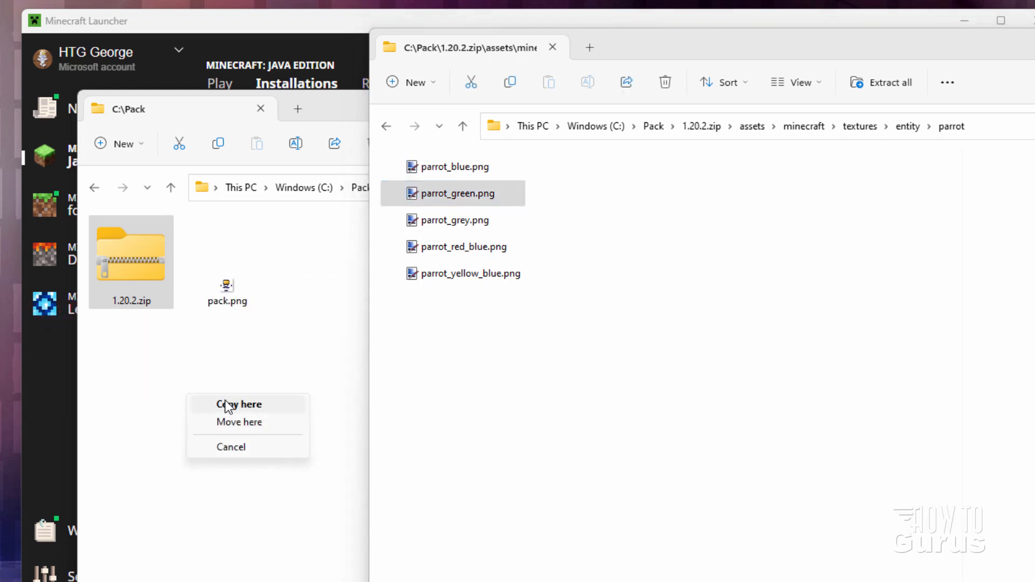
click(226, 404)
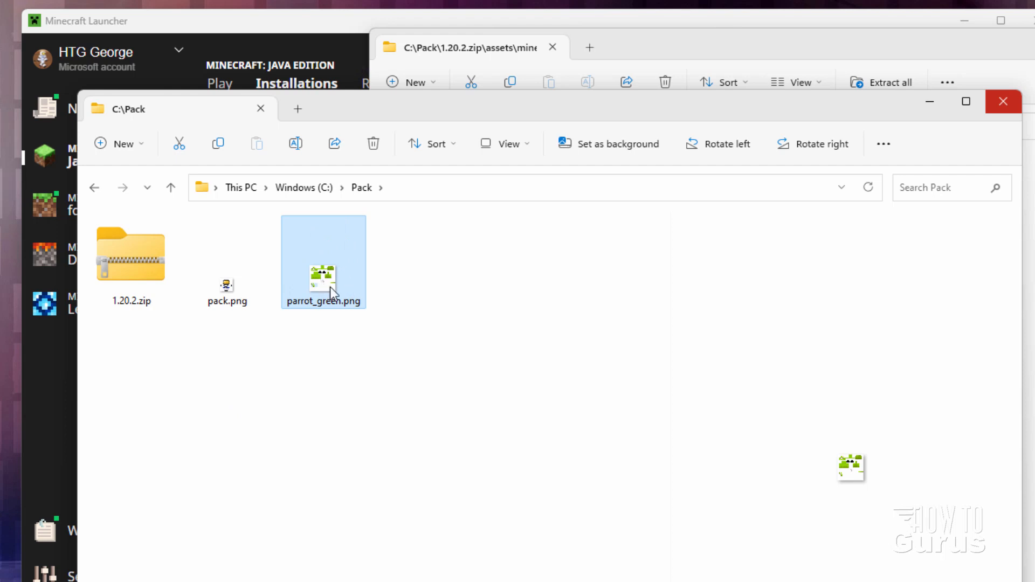
Arrange the archive and Pack windows so that the archive's full folder path stays visible above the Pack folder.
click(670, 72)
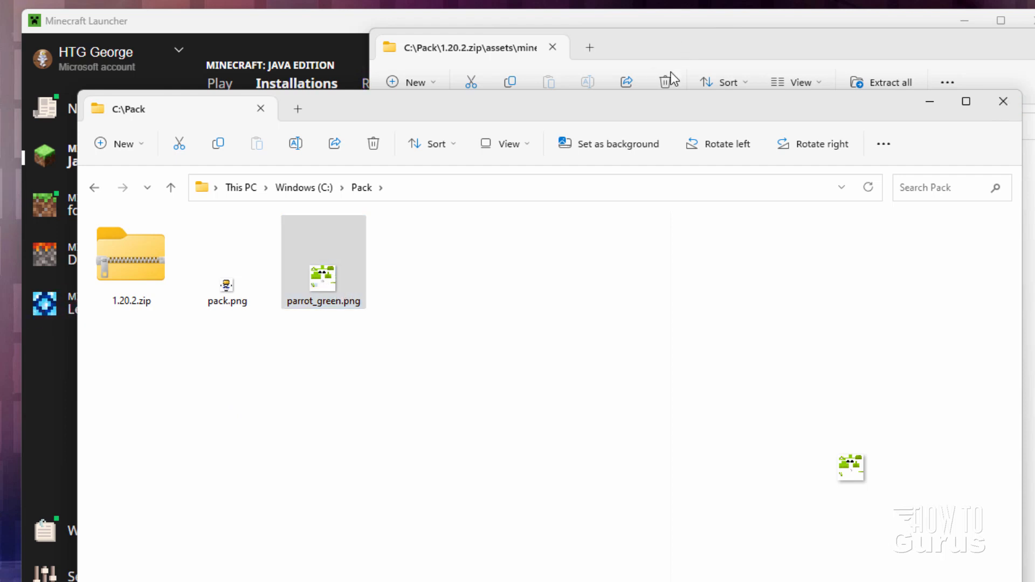
drag(671, 57, 460, 25)
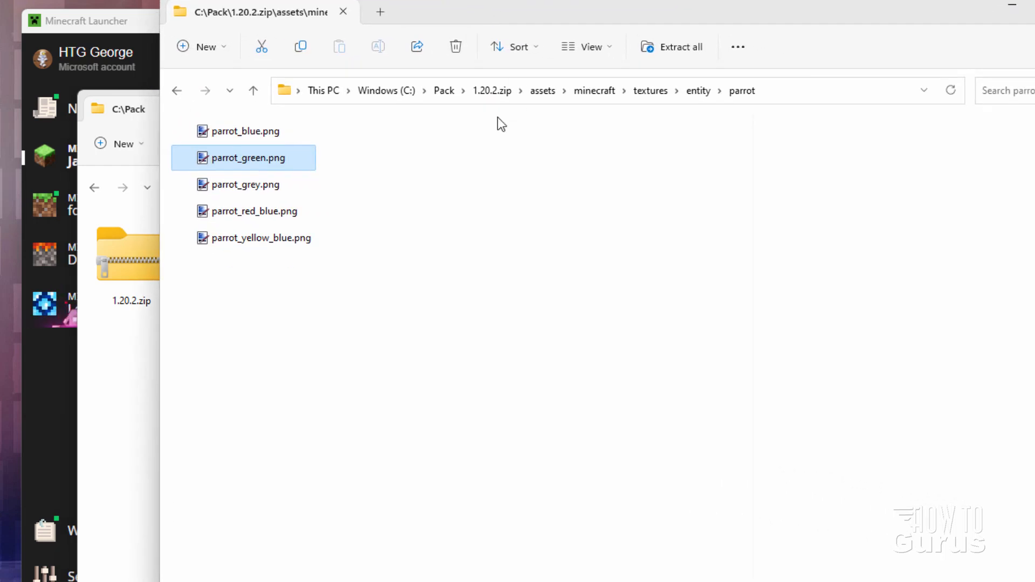
click(615, 487)
drag(598, 106, 626, 144)
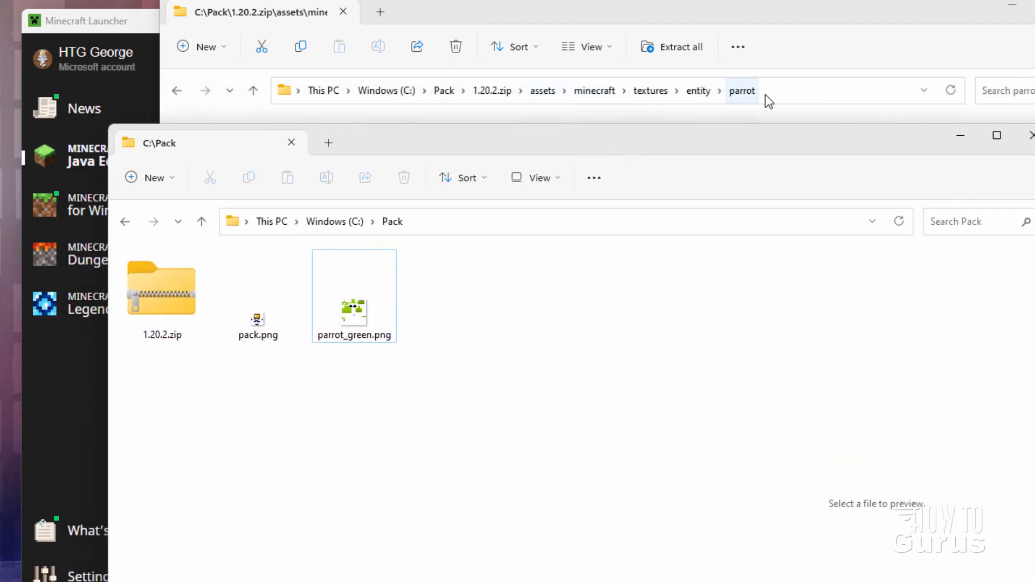
Create a folder named assets in C:\Pack.
click(159, 179)
click(171, 216)
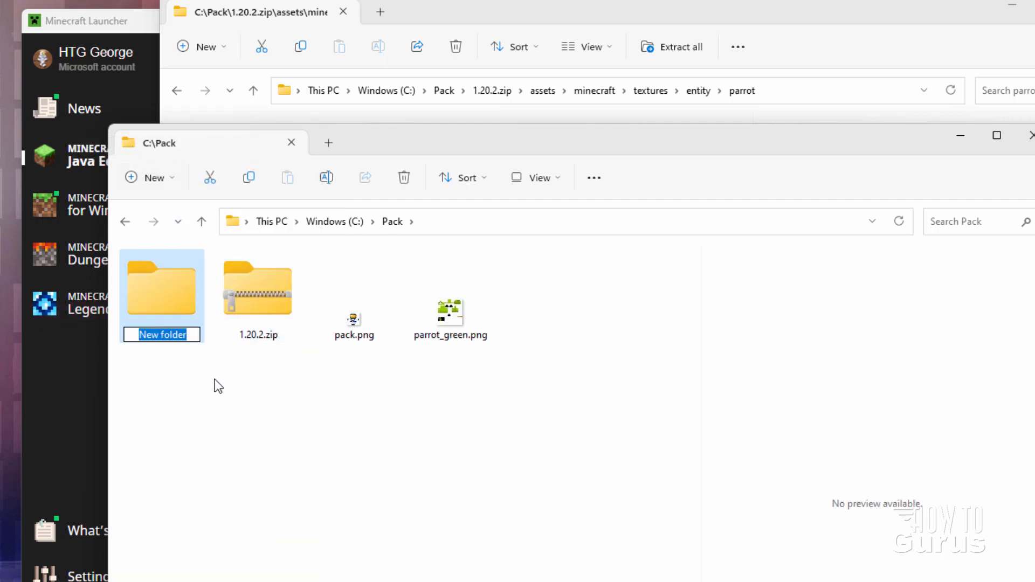
text(assets)
key(Return)
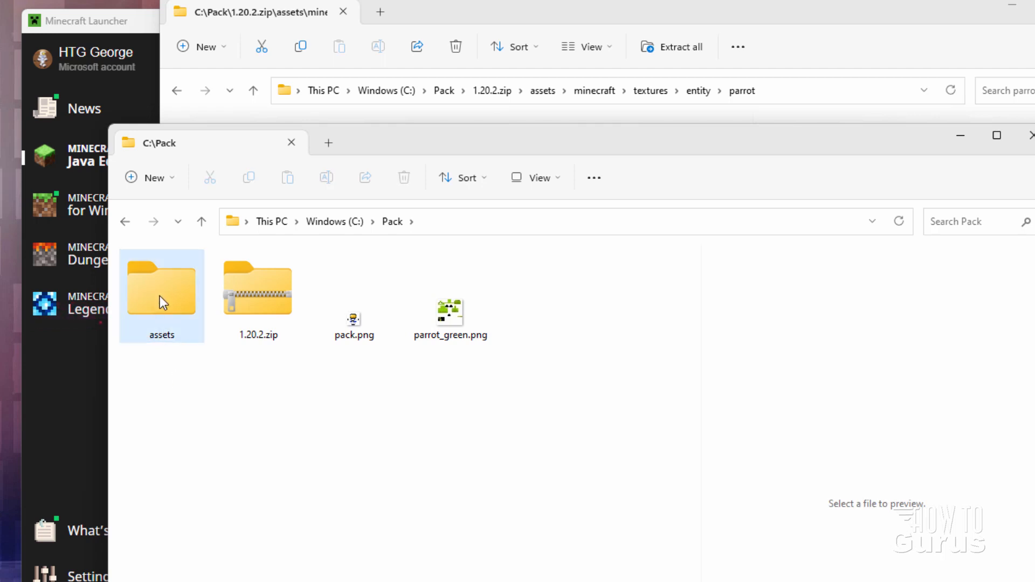
Open the assets folder and create a subfolder named minecraft in it.
double_click(160, 295)
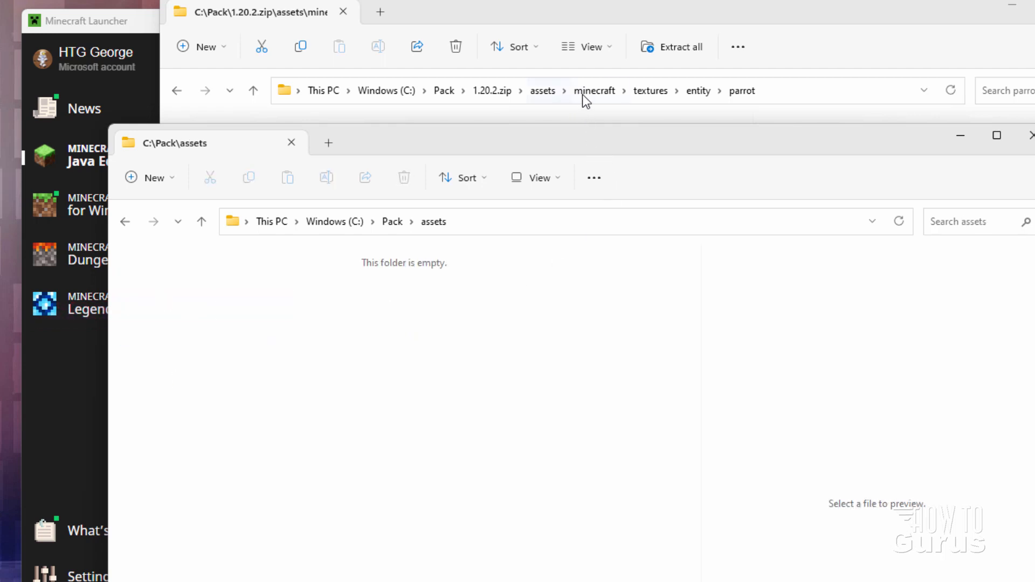
right_click(305, 359)
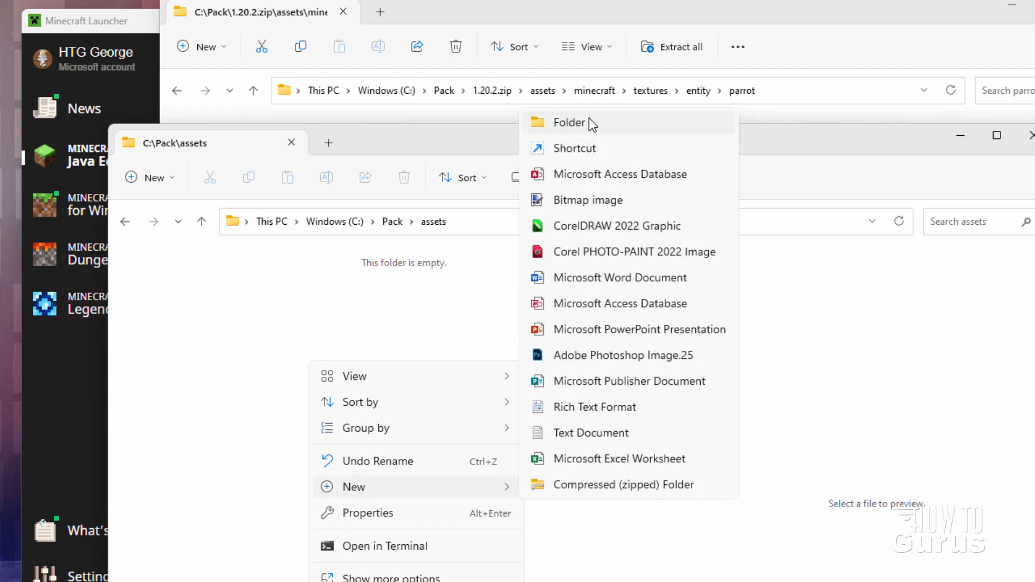
key(ctrl+shift+n)
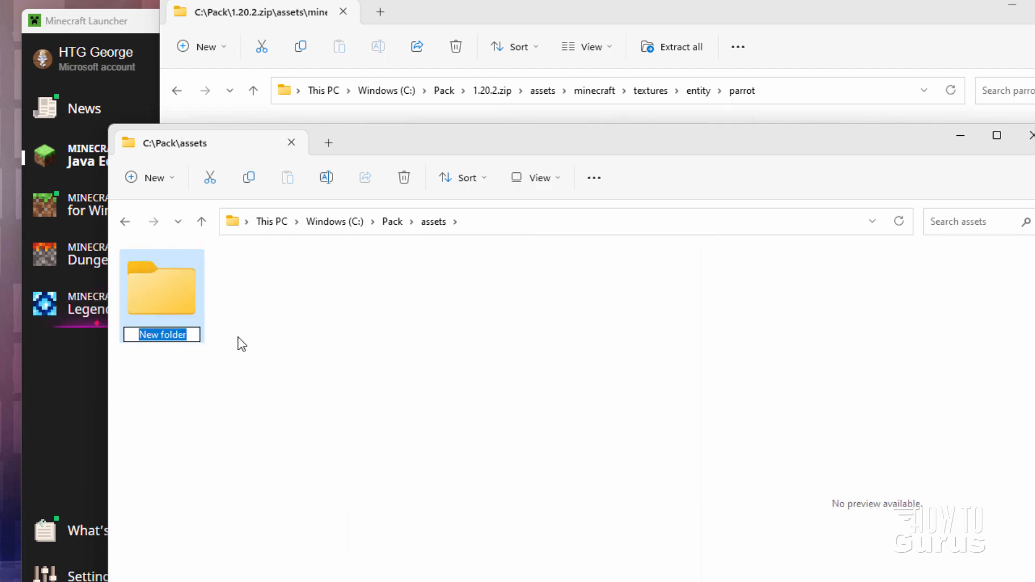
text(minecraft)
key(Return)
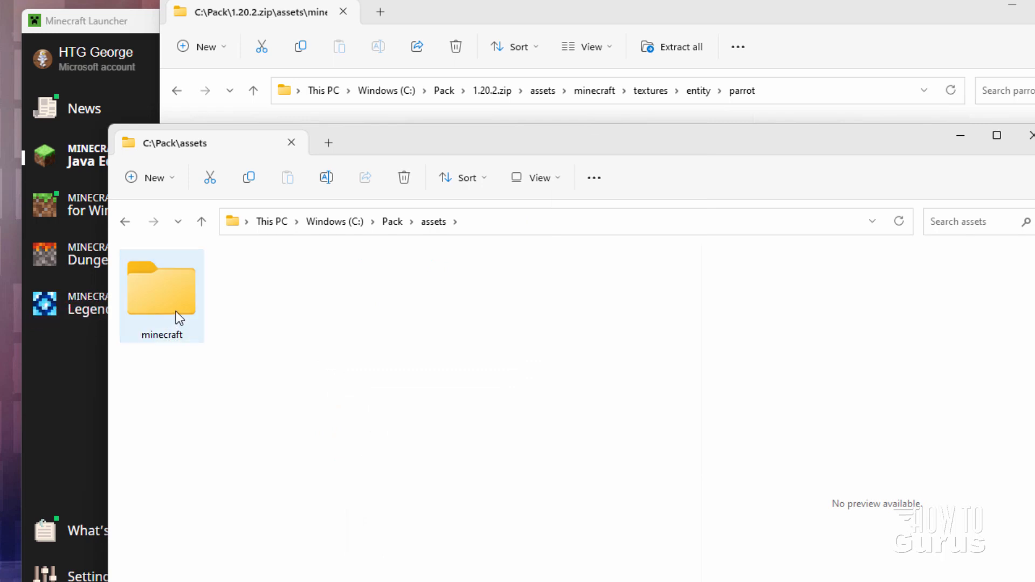
Open the minecraft folder and create a subfolder named textures in it.
double_click(173, 309)
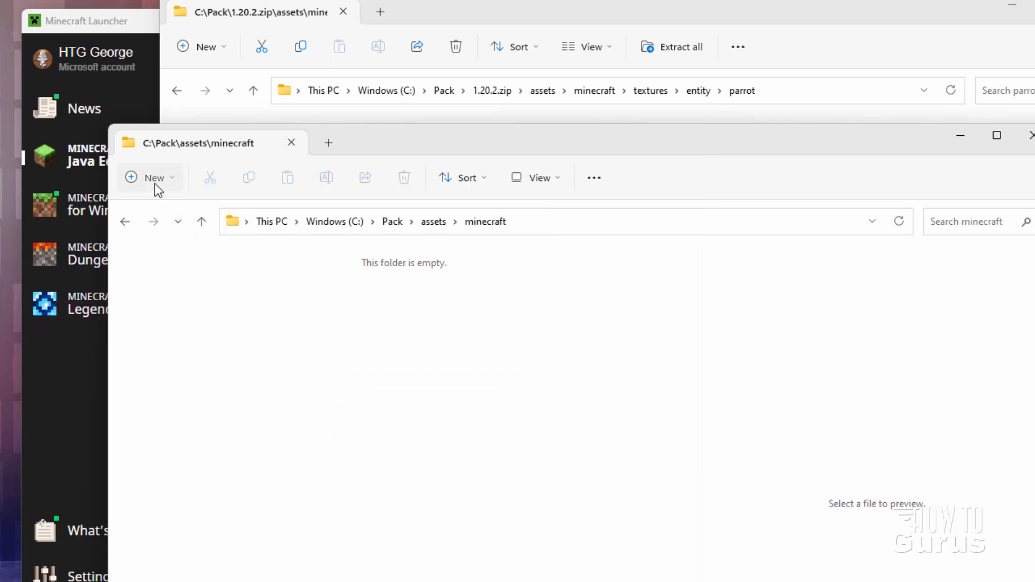
key(ctrl+shift+n)
text(te)
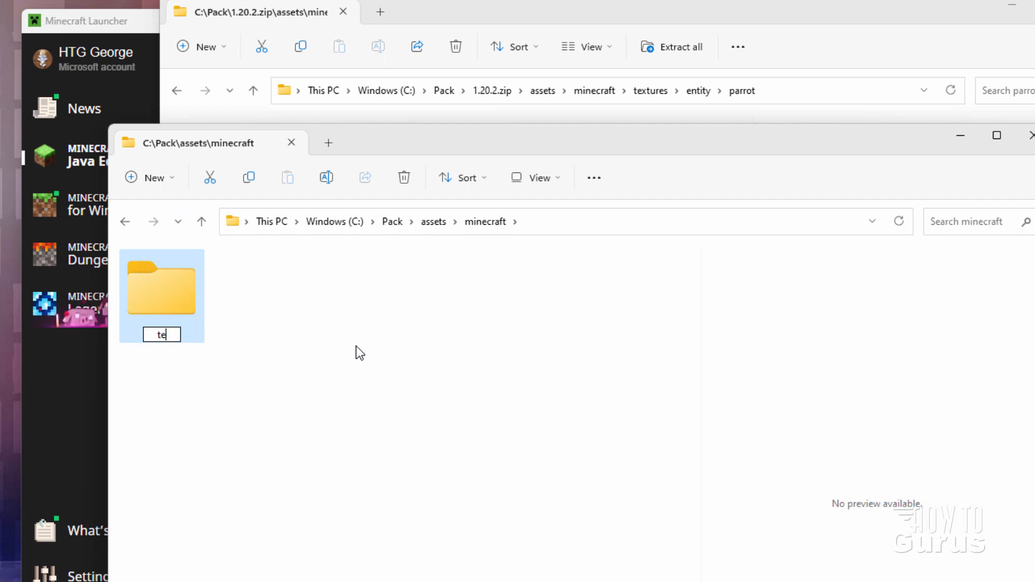
text(xtures)
key(Return)
Open the textures folder and create a subfolder named entity in it.
double_click(167, 295)
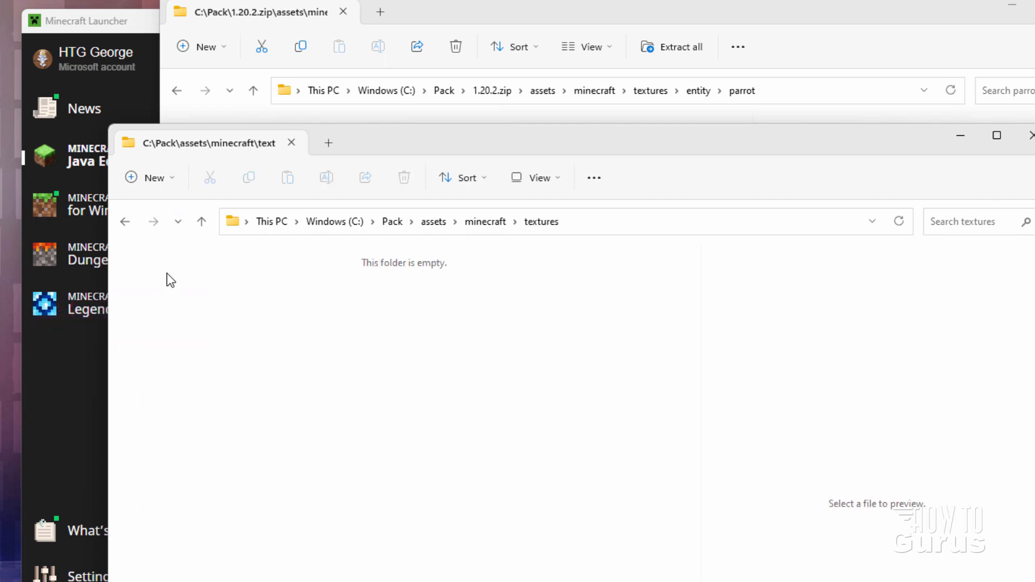
click(155, 184)
click(162, 215)
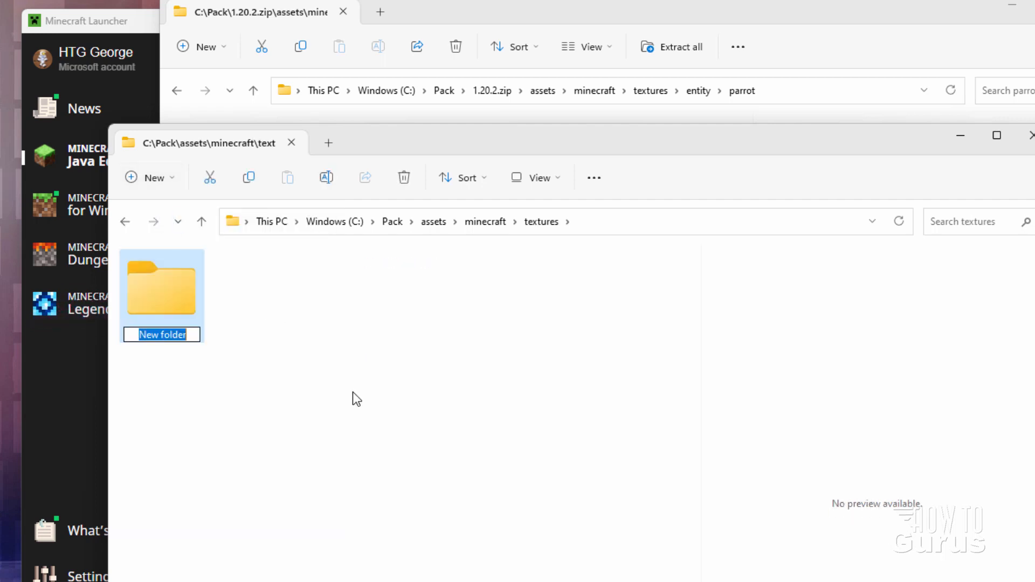
text(entity)
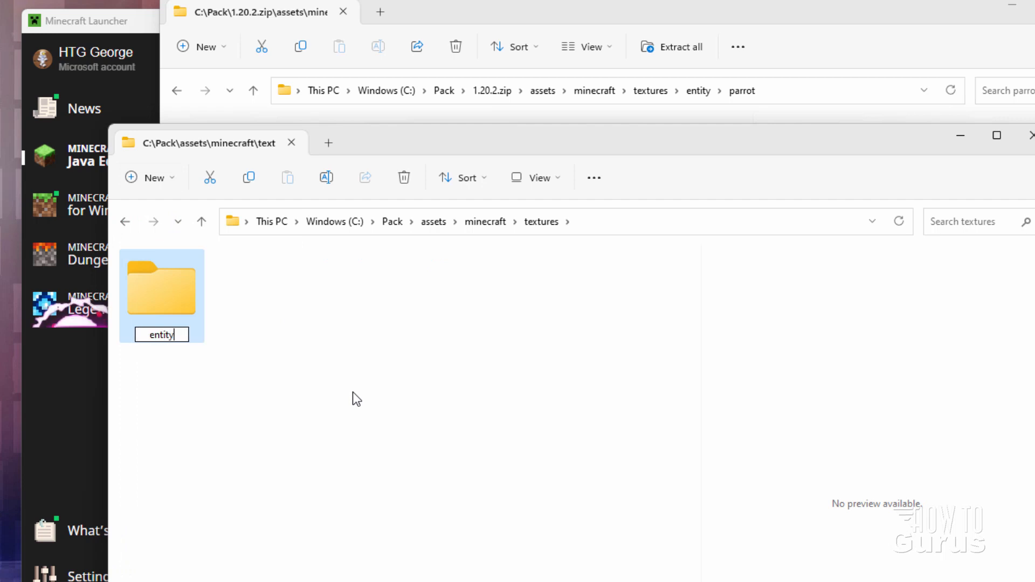
click(352, 399)
Create a subfolder named parrot inside the entity folder and go back to the Pack folder.
double_click(171, 300)
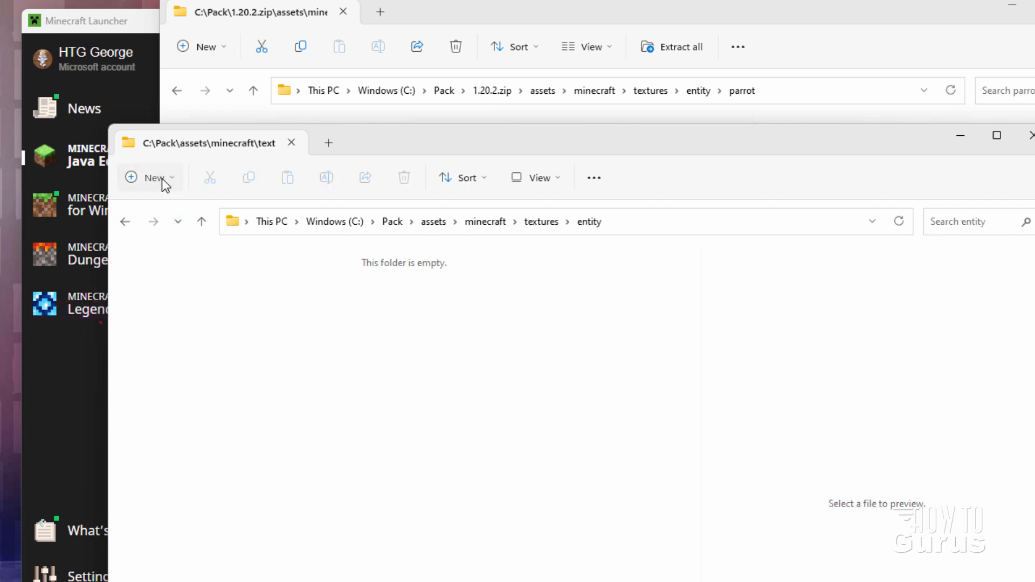
click(156, 177)
click(178, 212)
text(parrot)
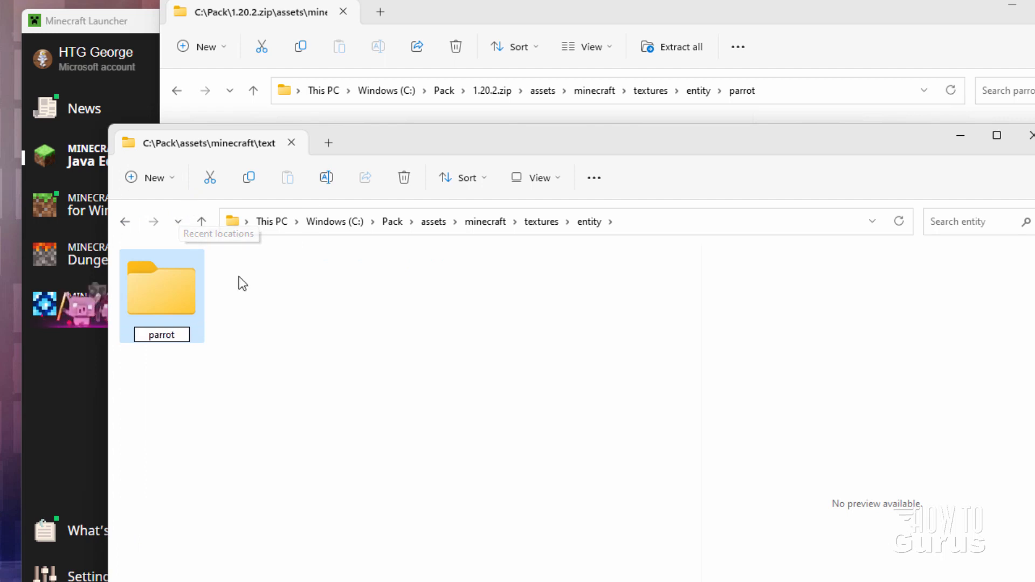
click(226, 328)
click(392, 222)
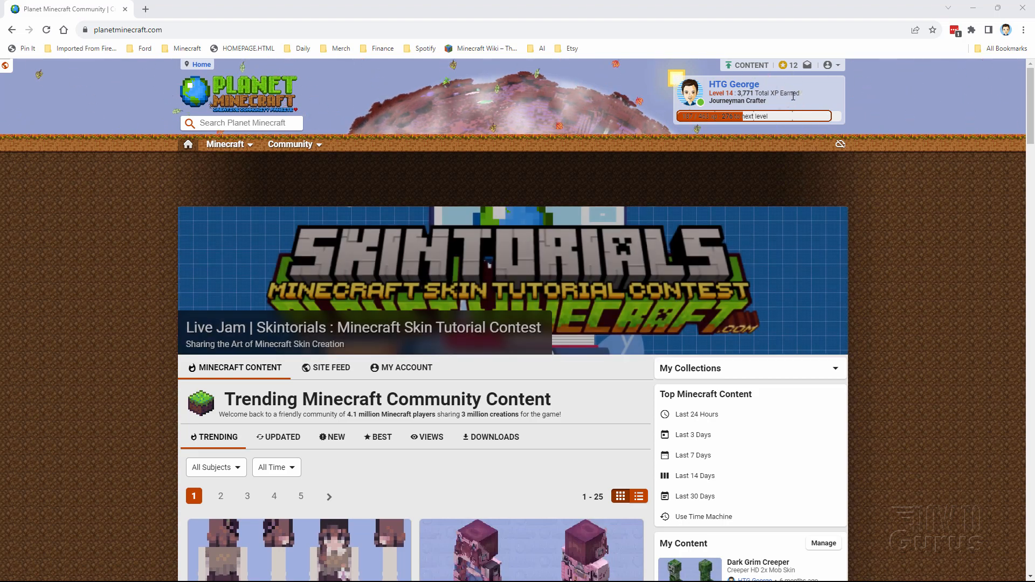
On the Planet Minecraft website, open the PMCSkin3D skin tool in its Advanced Editor.
mouse_move(231, 150)
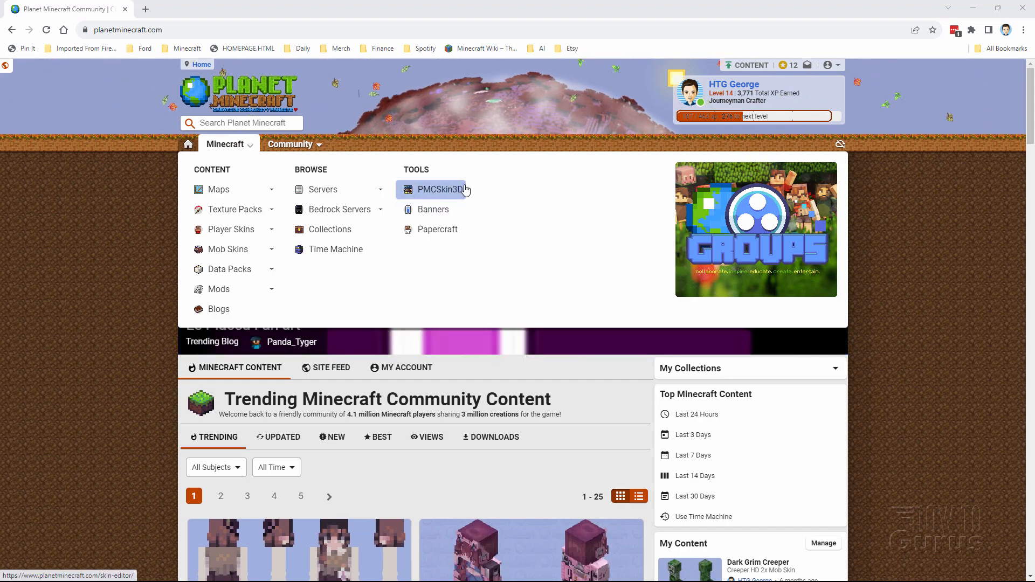
click(426, 193)
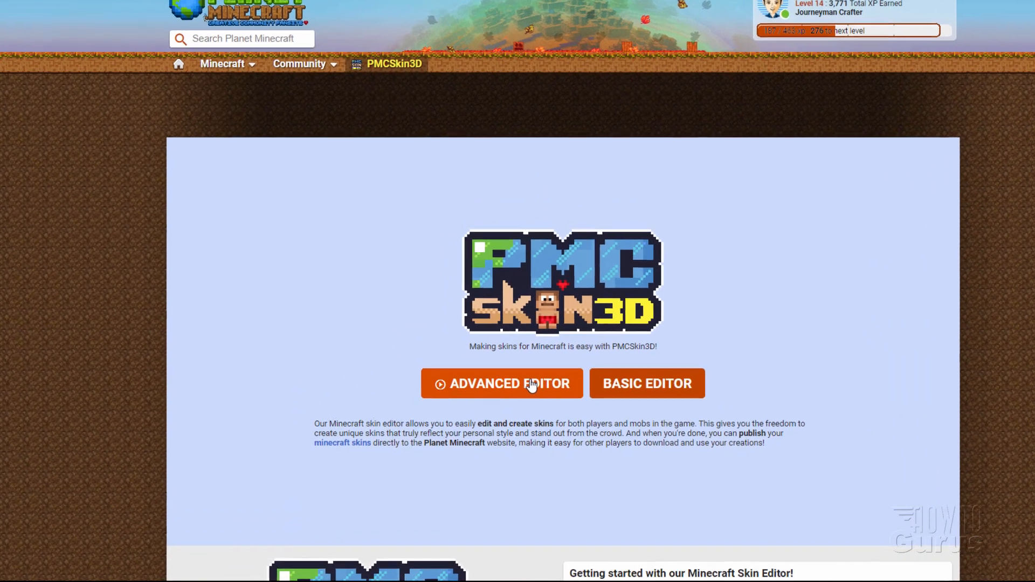
click(531, 385)
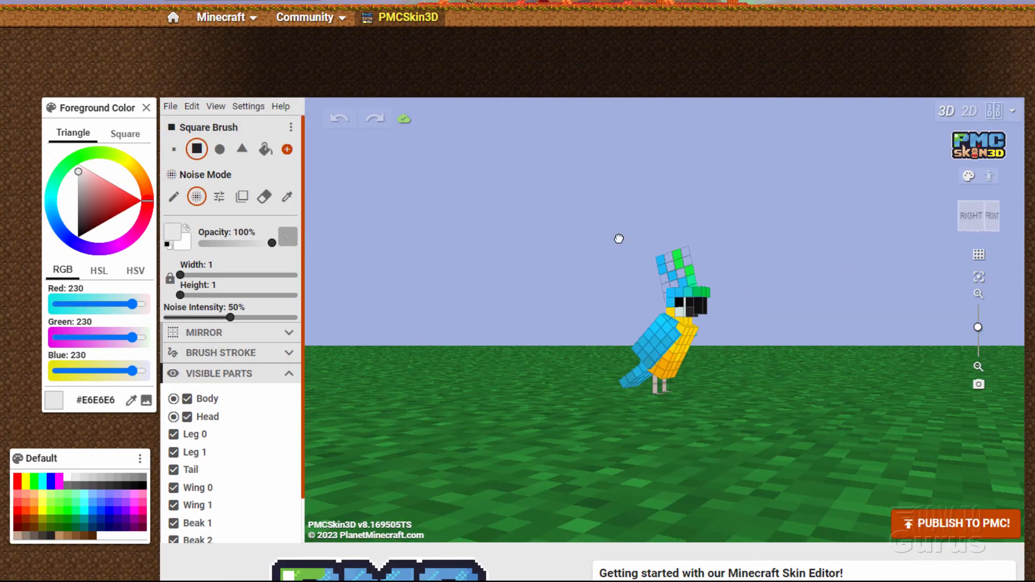
Examine the parrot model in the 3D editor from a raised front-right angle and at a closer zoom.
drag(619, 239, 570, 326)
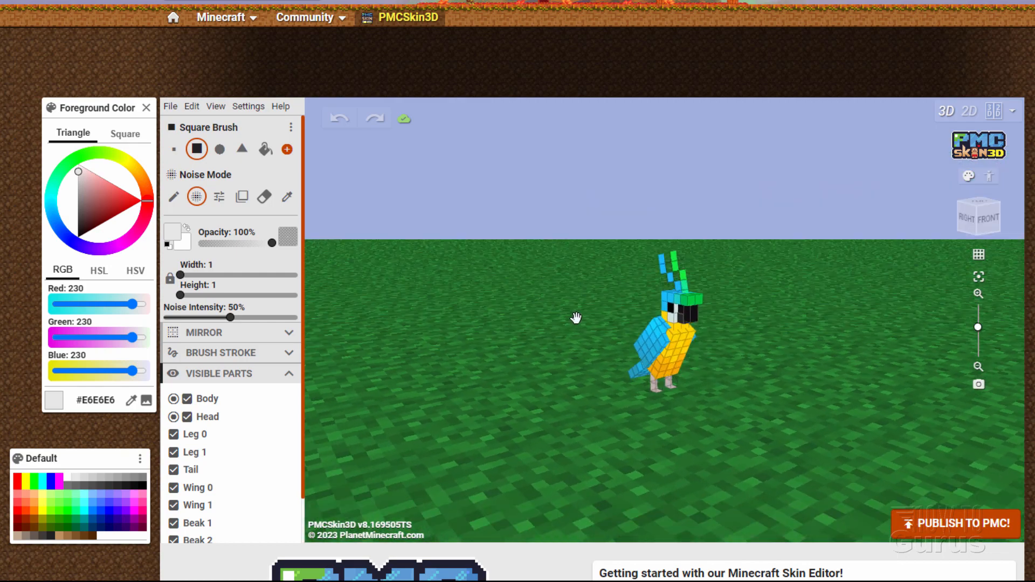
scroll(575, 319, up, 7)
scroll(571, 371, down, 4)
scroll(571, 371, up, 2)
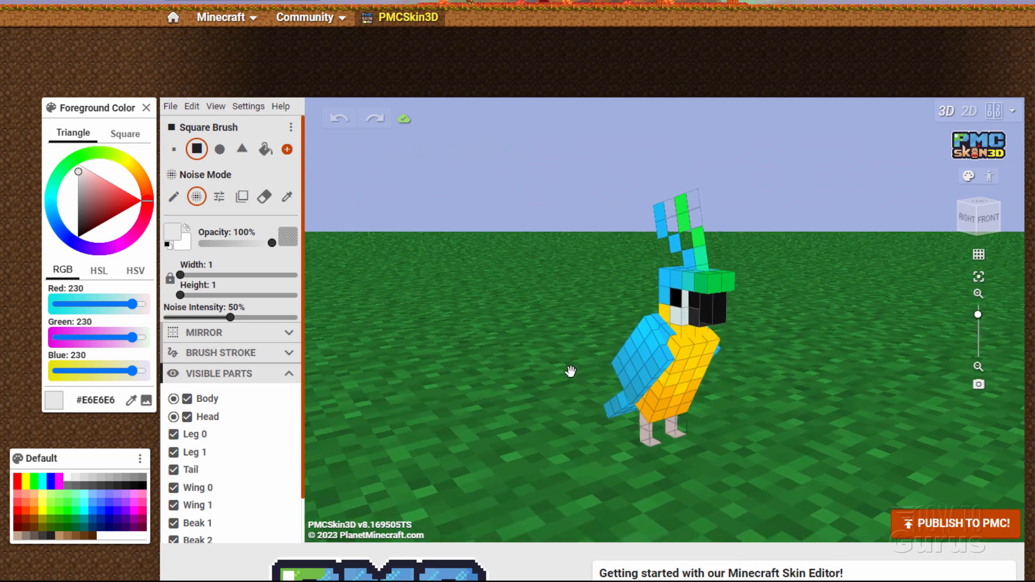
mouse_move(978, 322)
mouse_down()
mouse_move(978, 345)
mouse_move(977, 324)
mouse_up()
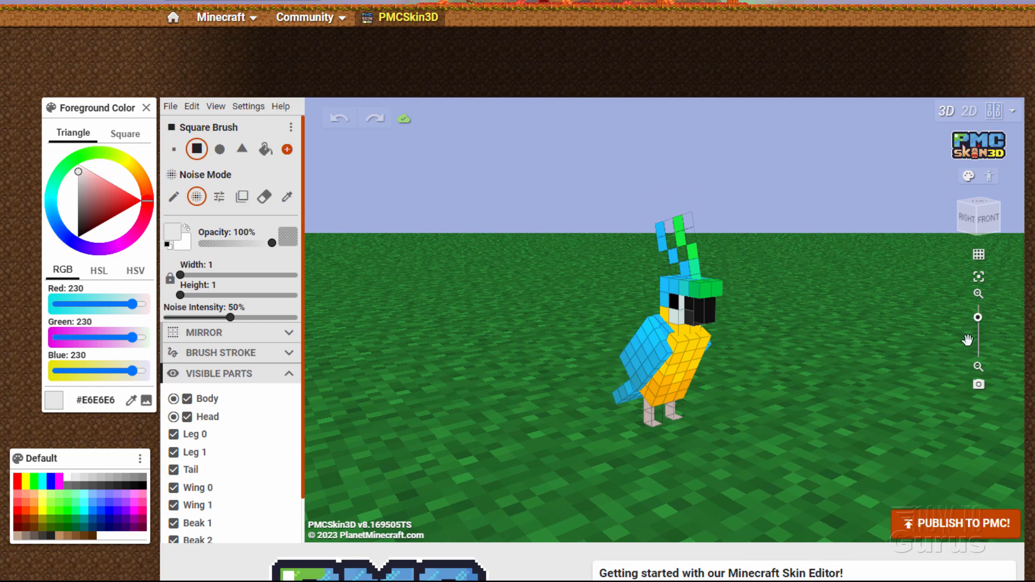
scroll(787, 339, up, 3)
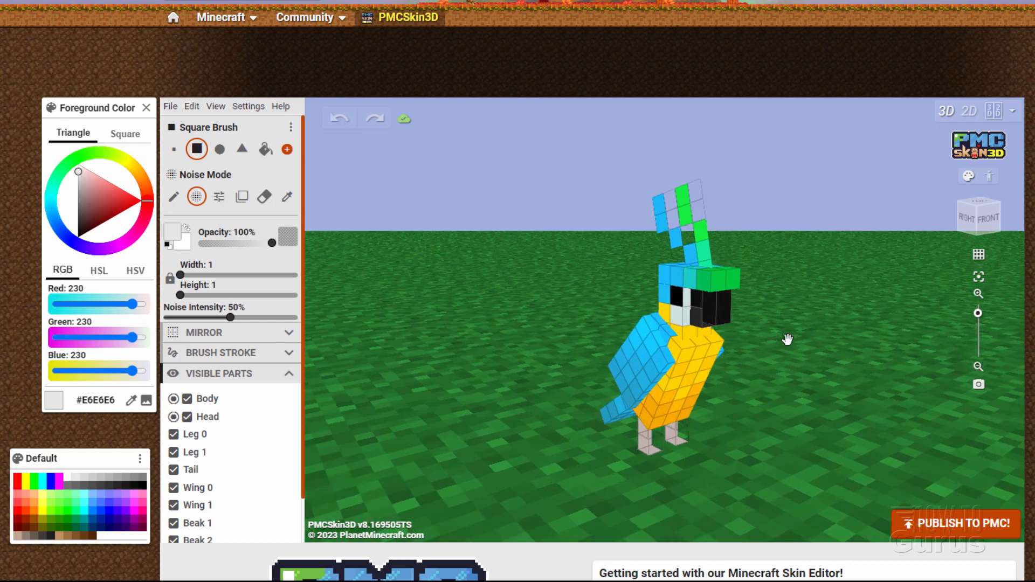
scroll(788, 349, down, 1)
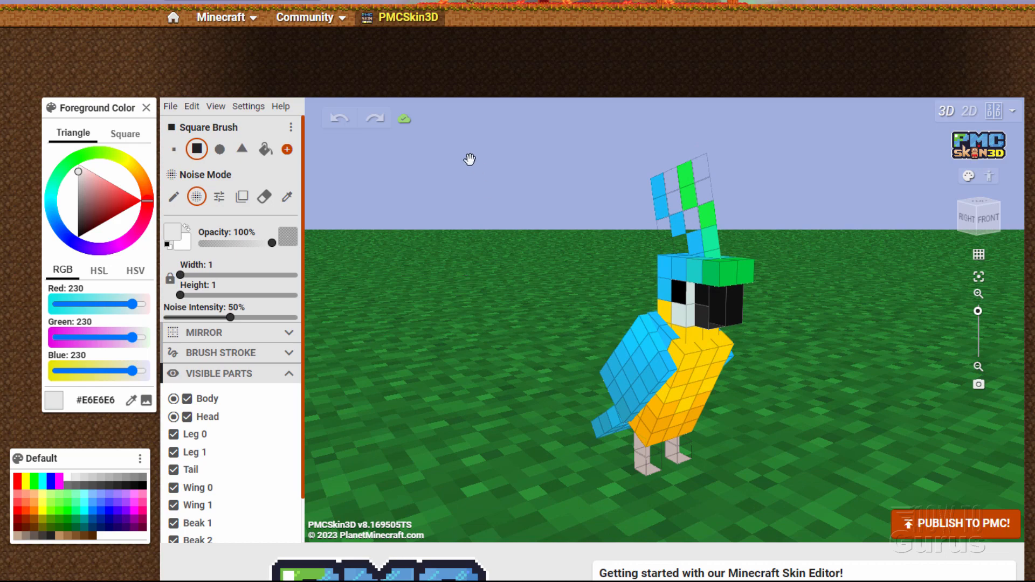
Open parrot_green.png from the Pack folder as a skin with the Parrot model.
click(169, 107)
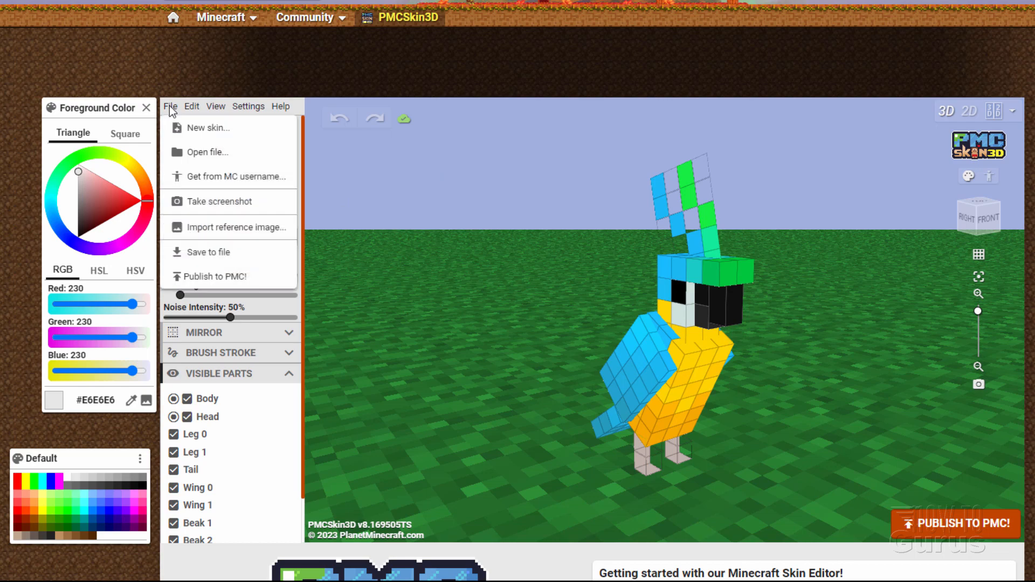
click(209, 153)
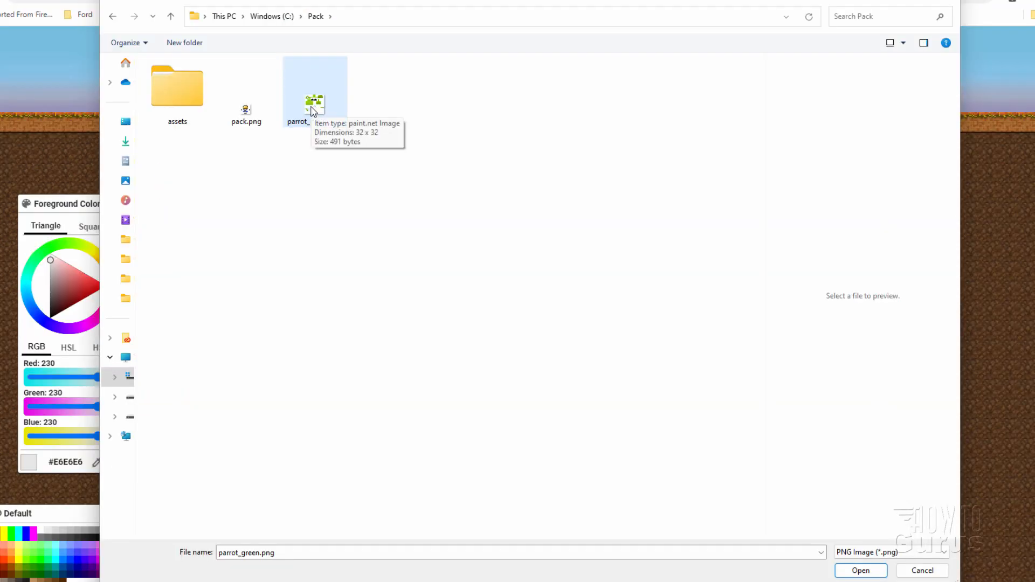
click(320, 105)
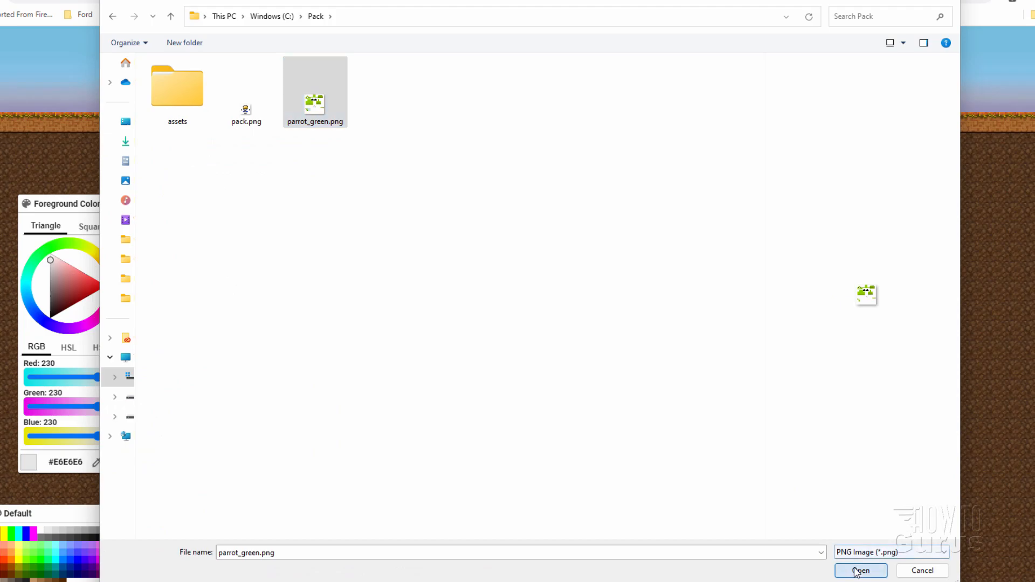
click(861, 570)
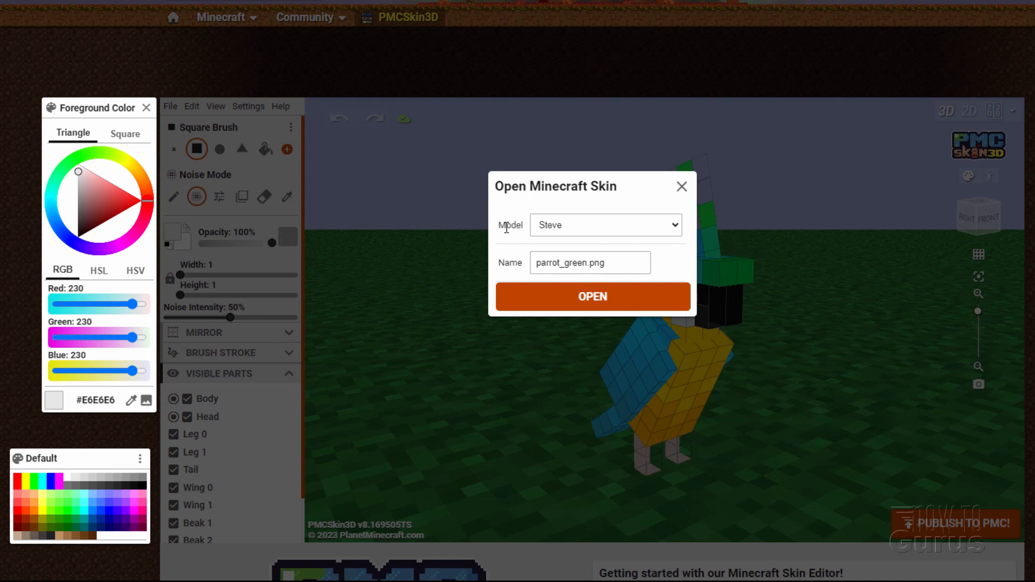
click(676, 223)
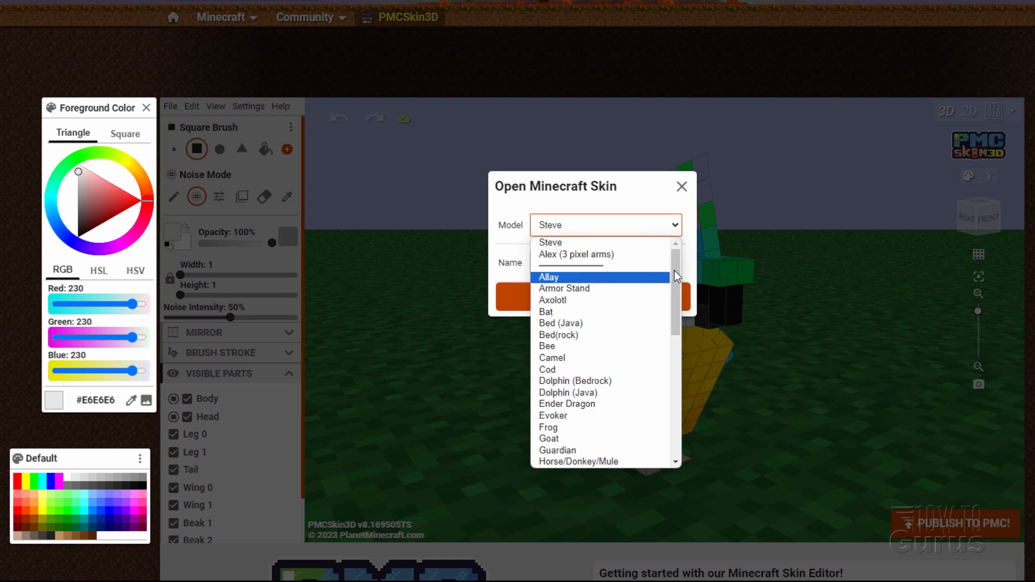
drag(675, 273, 673, 316)
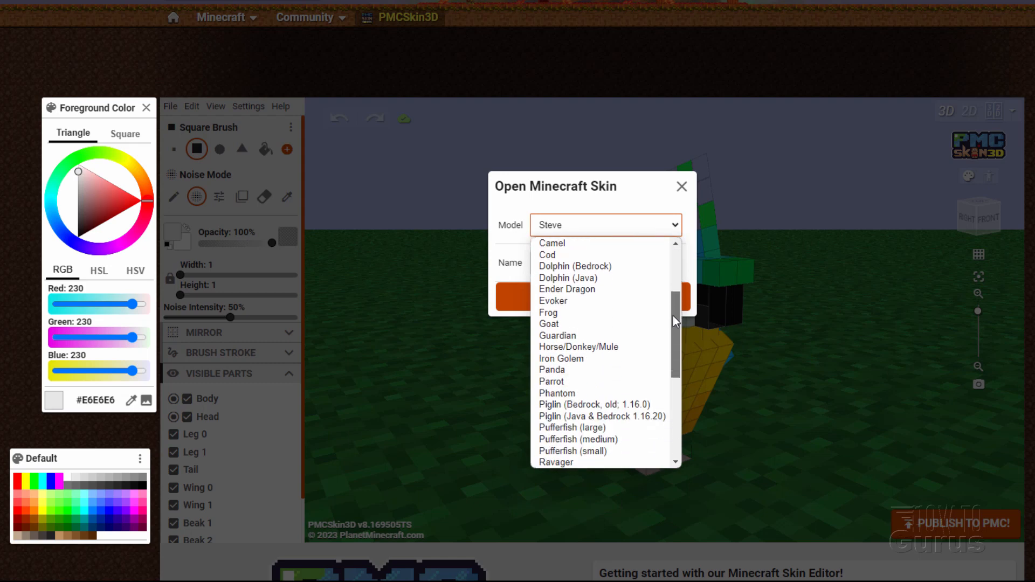
click(559, 384)
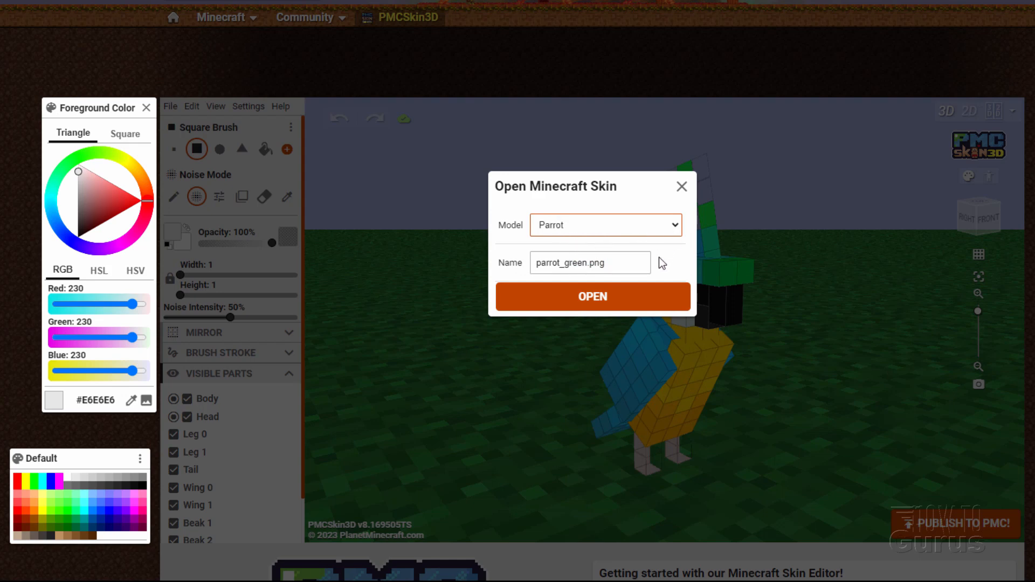
click(593, 296)
Examine the green parrot's body, crest, beak, wings and legs from the front and right at close range.
scroll(744, 394, up, 5)
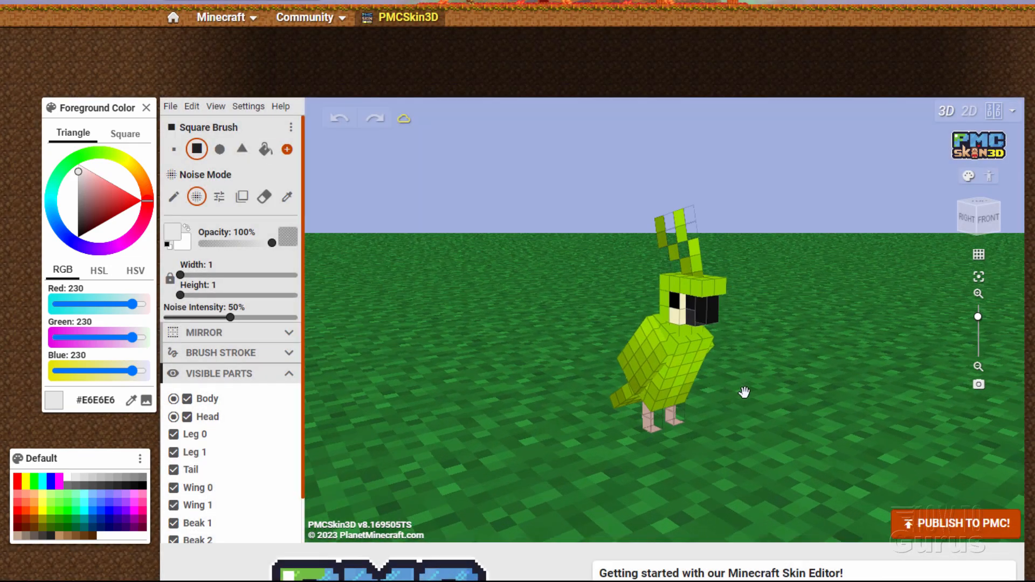
mouse_move(742, 393)
mouse_down()
mouse_move(871, 348)
mouse_move(635, 333)
mouse_move(532, 358)
mouse_move(555, 398)
mouse_move(686, 406)
mouse_move(750, 396)
mouse_up()
drag(750, 385, 738, 389)
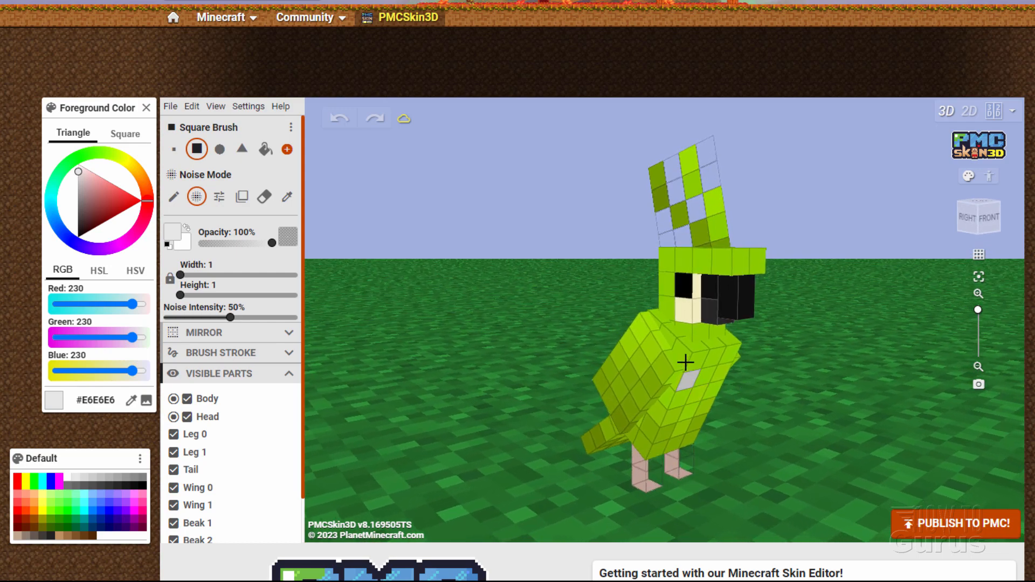
click(633, 410)
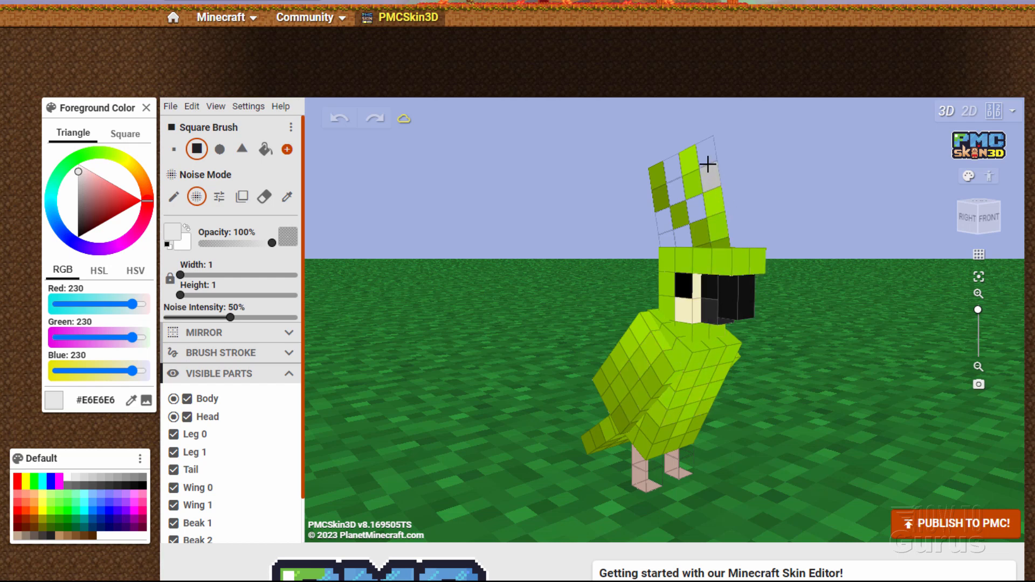
mouse_move(814, 231)
mouse_down()
mouse_move(645, 233)
mouse_move(803, 237)
mouse_up()
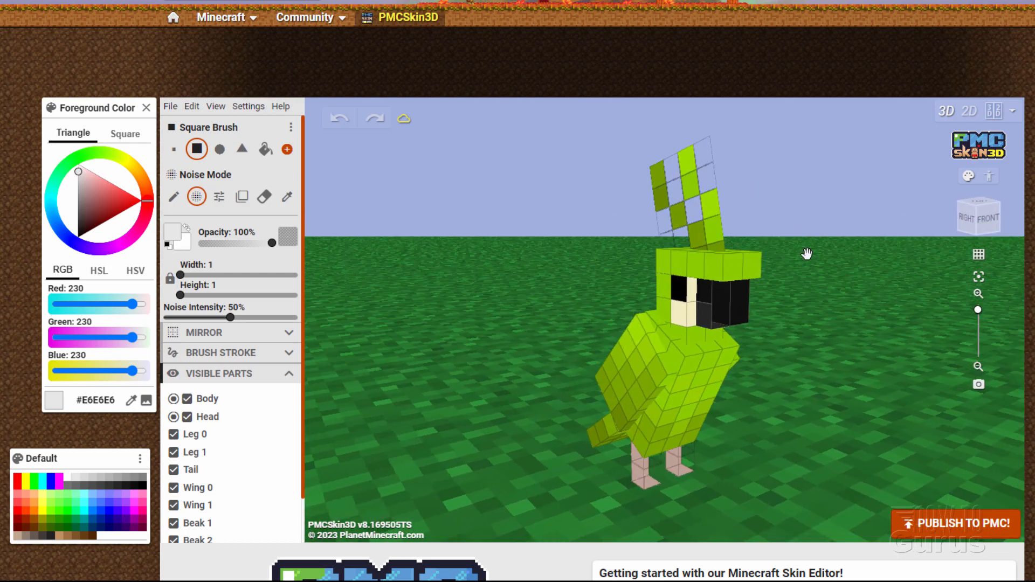
drag(852, 397, 751, 452)
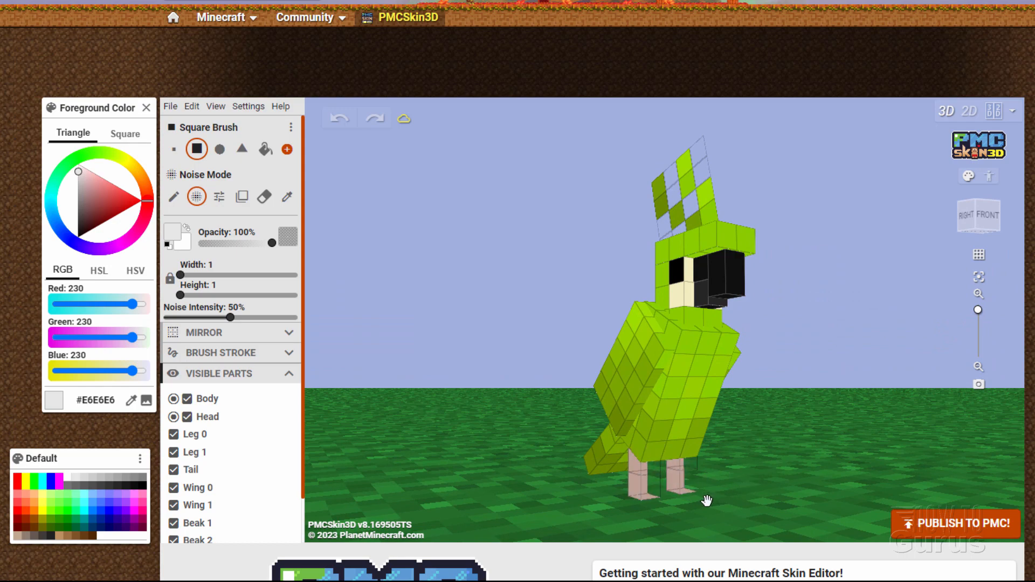
drag(689, 506, 735, 508)
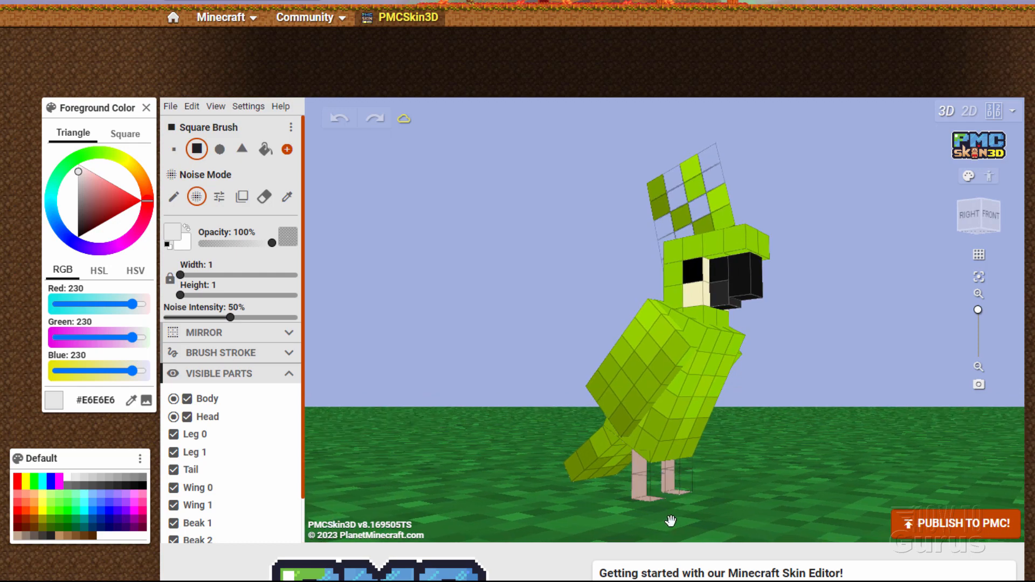
drag(674, 520, 689, 407)
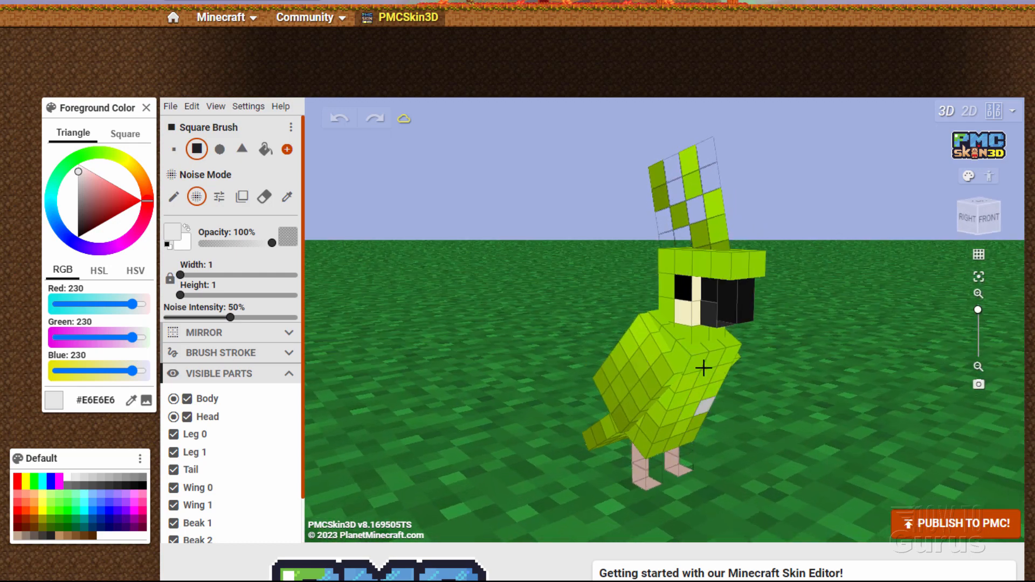
drag(783, 418, 702, 383)
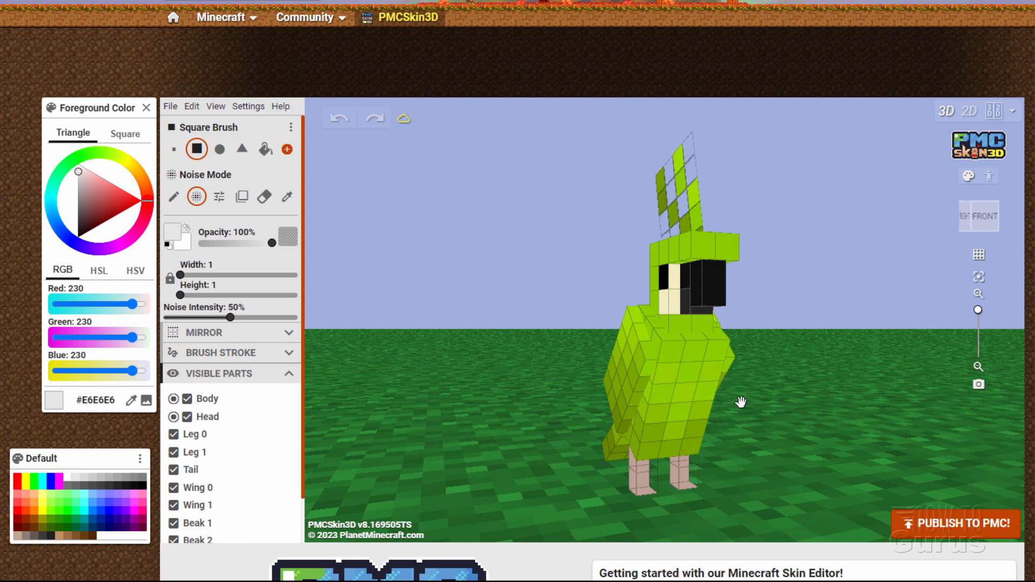
mouse_move(739, 404)
mouse_down()
mouse_move(774, 403)
mouse_move(762, 393)
mouse_up()
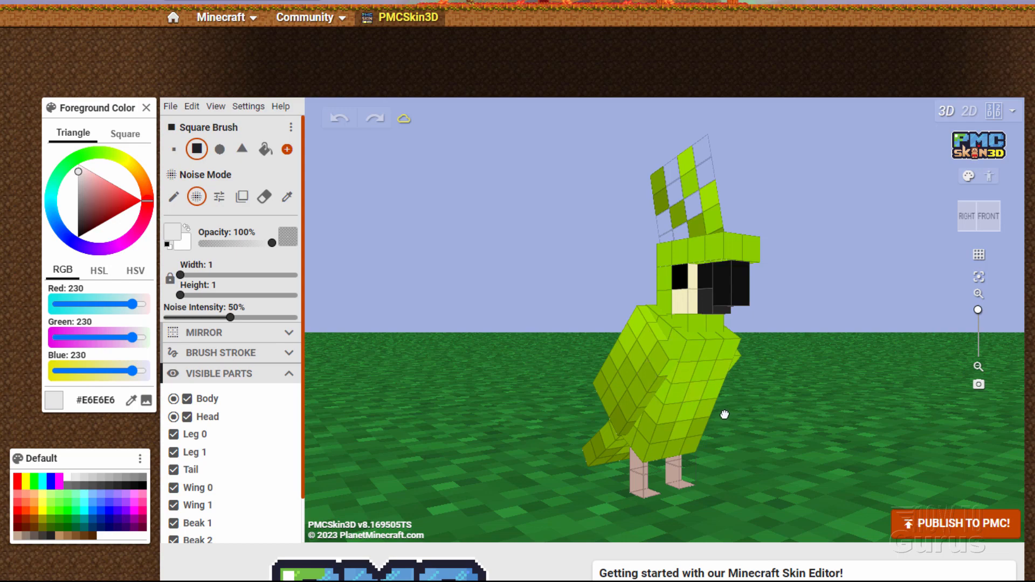
mouse_move(725, 414)
mouse_down()
mouse_move(760, 418)
mouse_move(757, 396)
mouse_up()
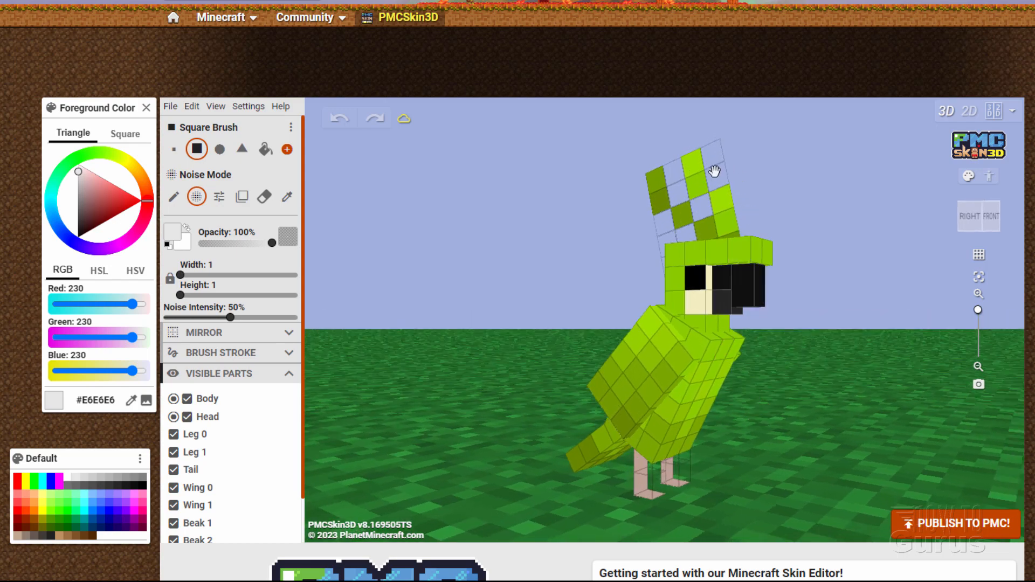
click(643, 485)
mouse_move(774, 399)
mouse_down()
mouse_move(751, 420)
mouse_move(603, 415)
mouse_move(485, 397)
mouse_move(534, 417)
mouse_move(520, 436)
mouse_move(620, 448)
mouse_move(835, 427)
mouse_up()
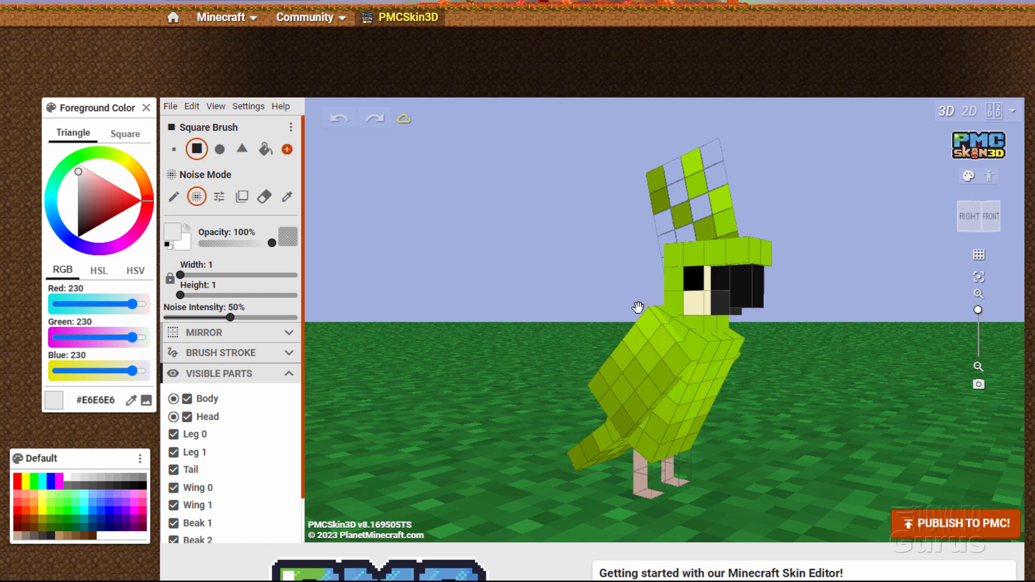
Select the Pixel Brush as the painting brush.
click(175, 150)
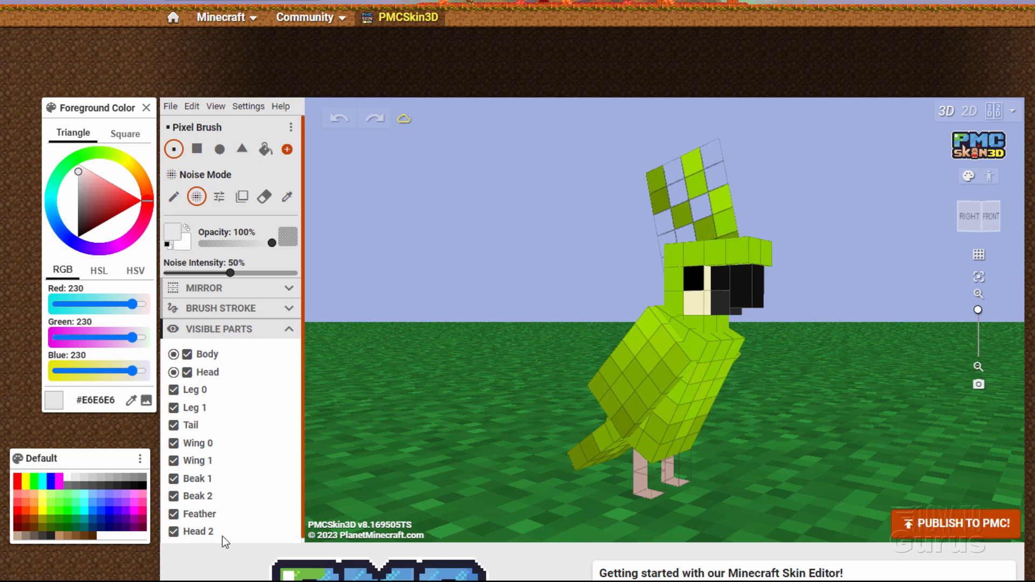
scroll(253, 448, down, 1)
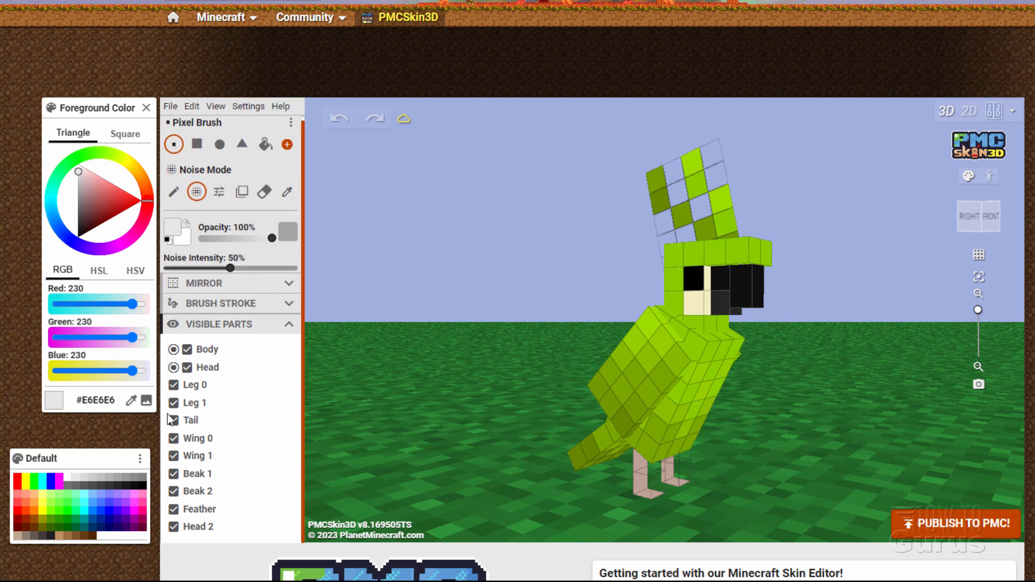
Hide and restore the parrot's head, and do the same with its body, to see which areas each part covers.
click(187, 368)
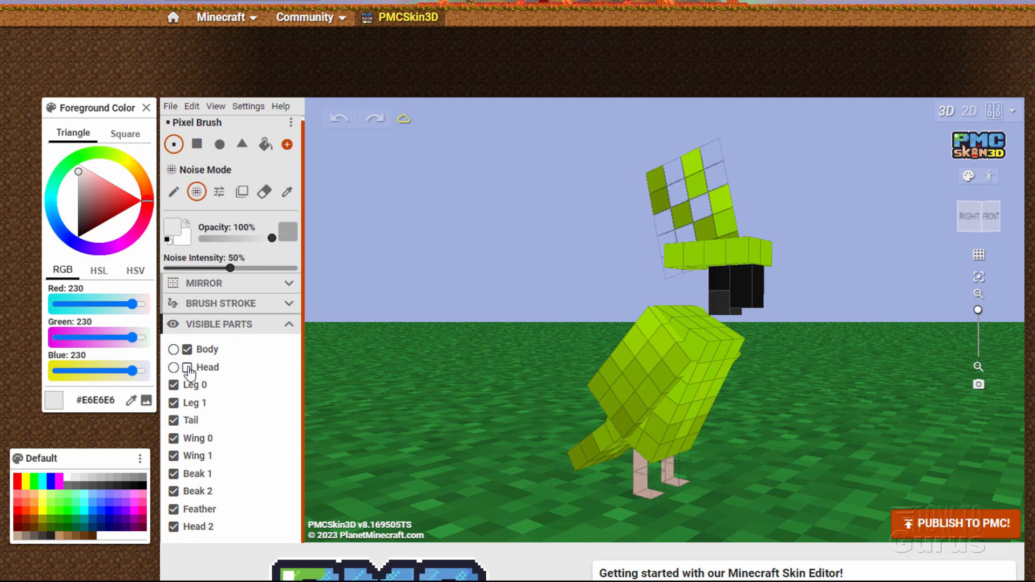
click(188, 367)
click(188, 368)
click(189, 368)
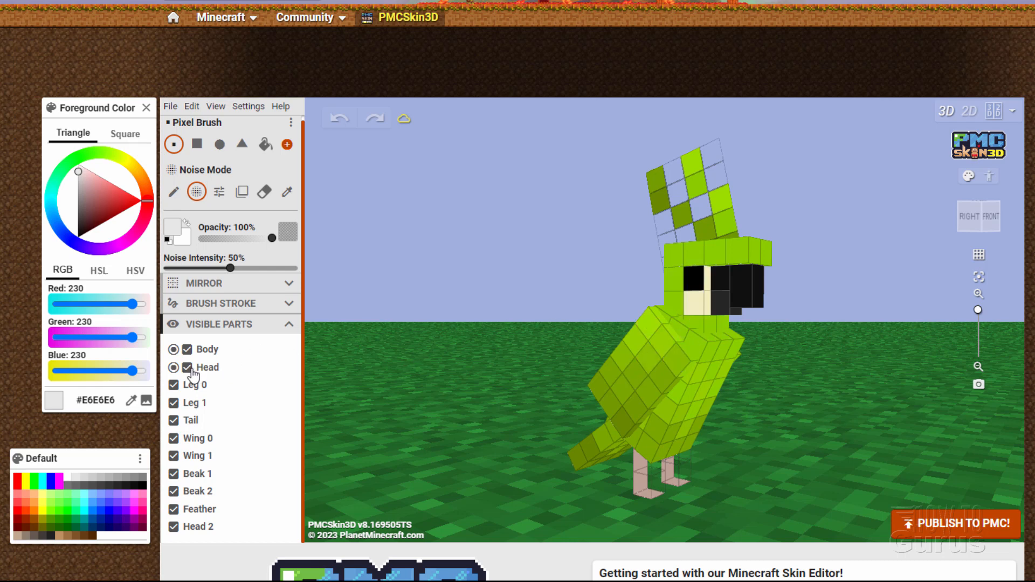
click(187, 368)
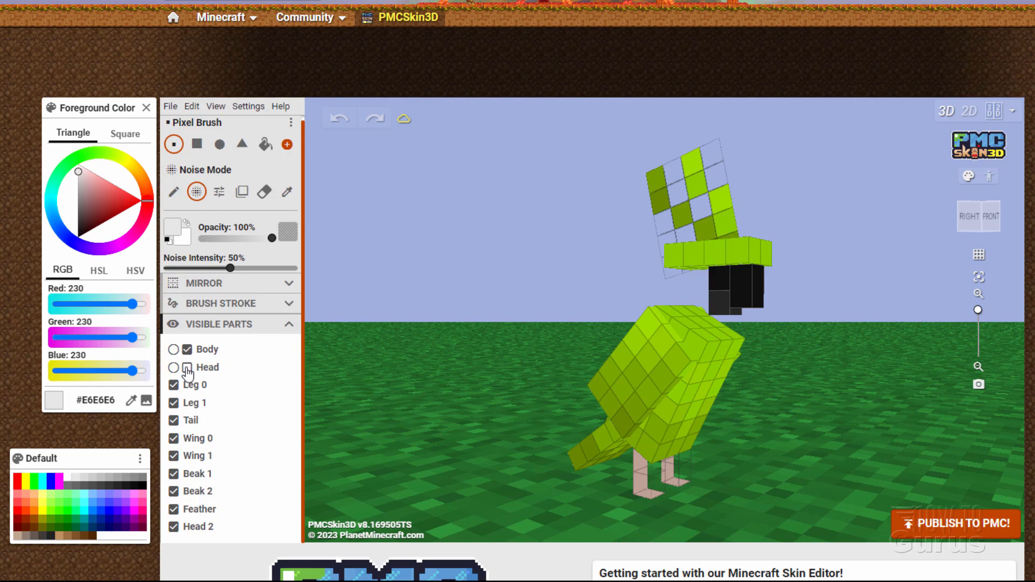
click(187, 368)
click(187, 350)
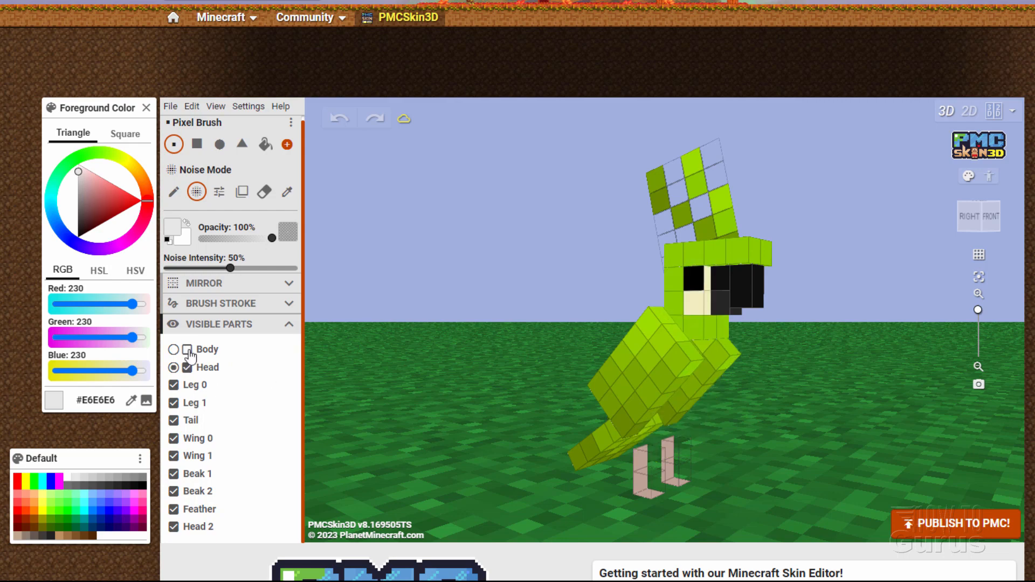
drag(547, 380, 505, 380)
click(187, 349)
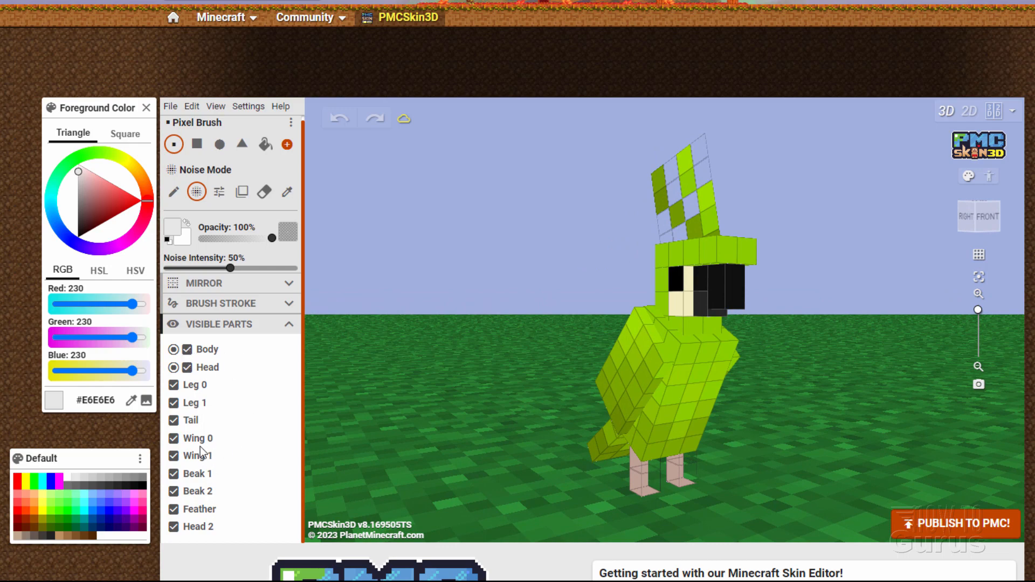
drag(422, 423, 445, 408)
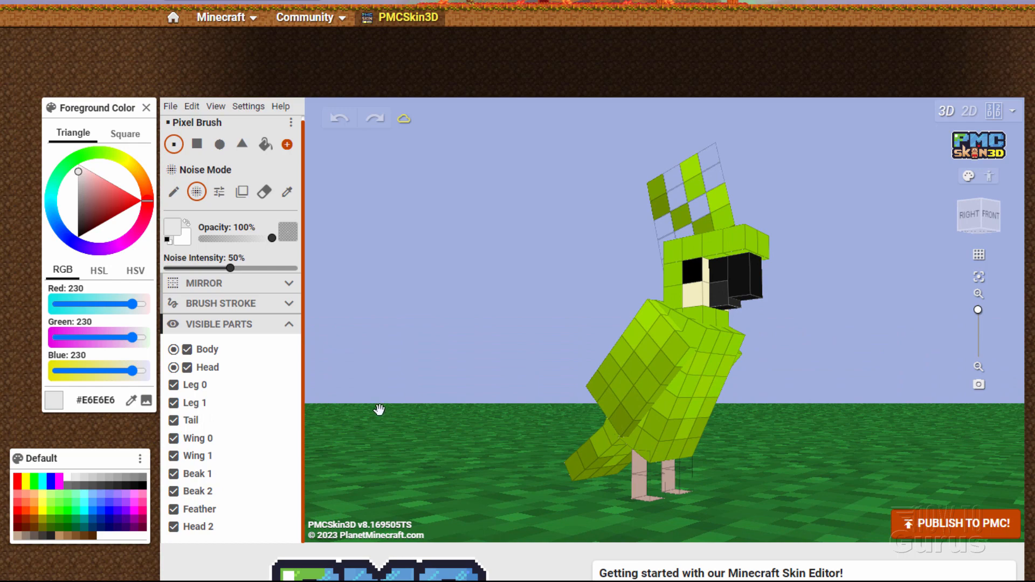
drag(641, 485, 654, 485)
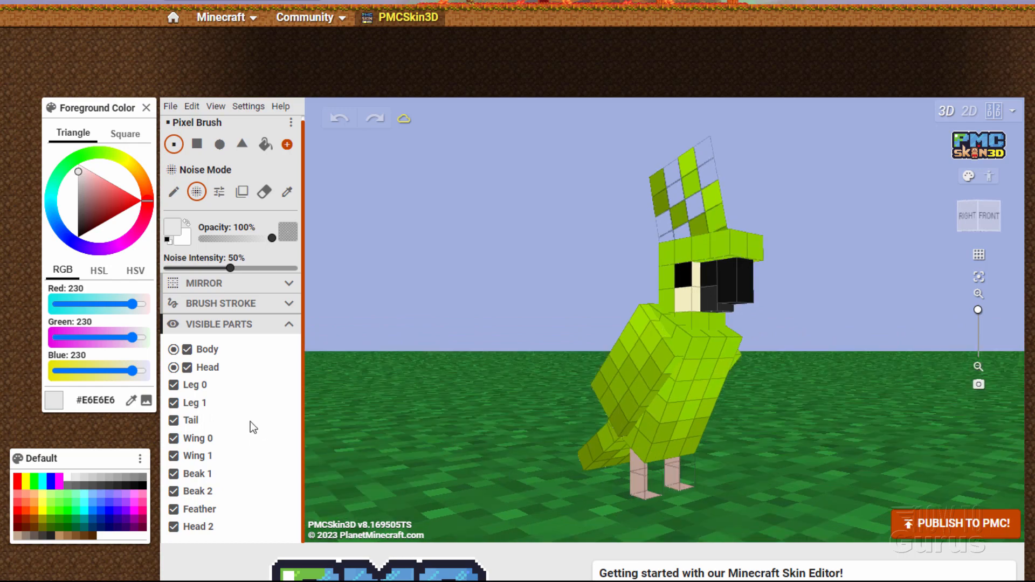
Hide the body, head, Head 2, both legs, both wings, both beak parts and the feather so only the tail is shown.
click(174, 385)
click(173, 402)
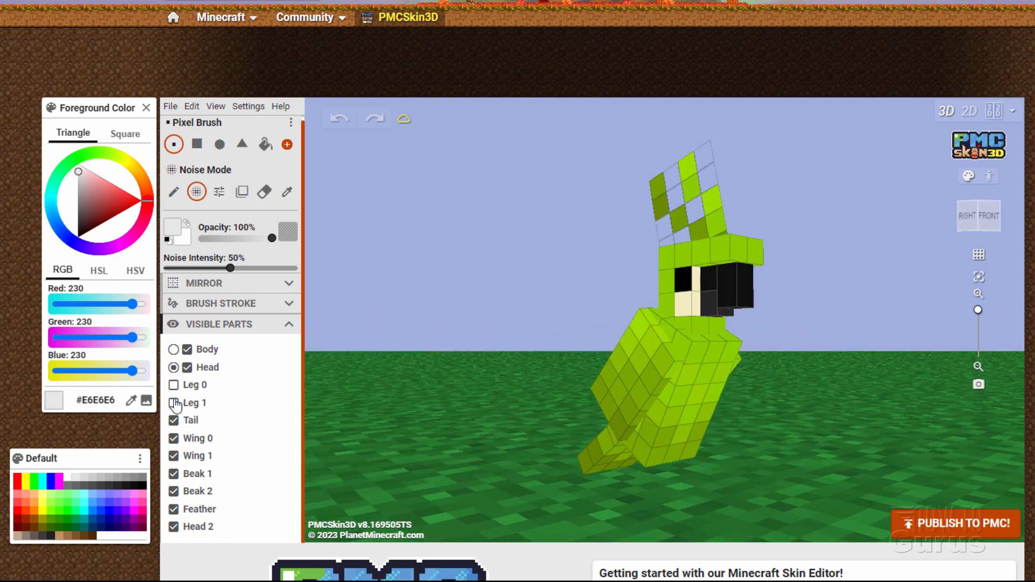
drag(457, 457, 697, 443)
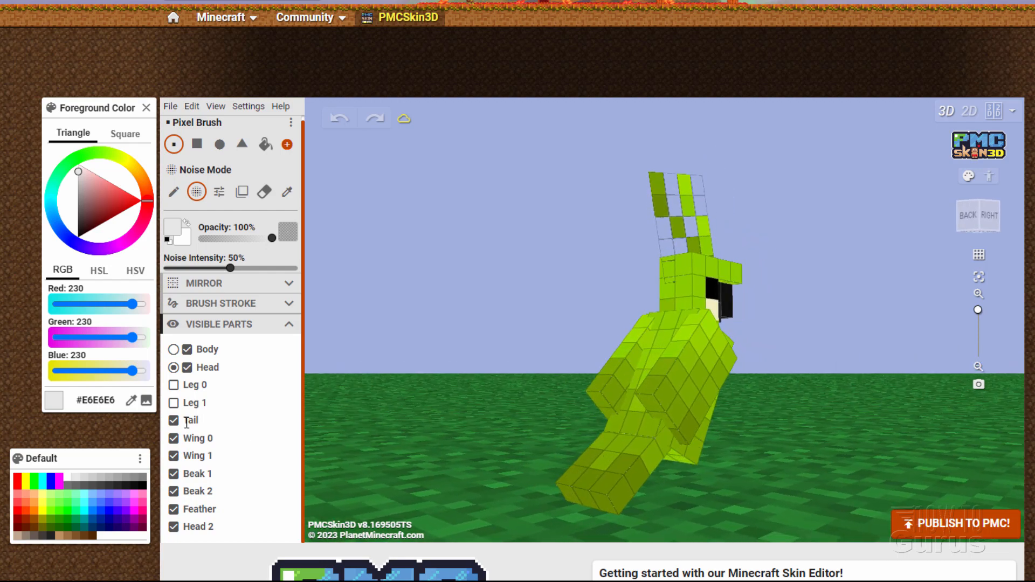
click(174, 438)
click(174, 456)
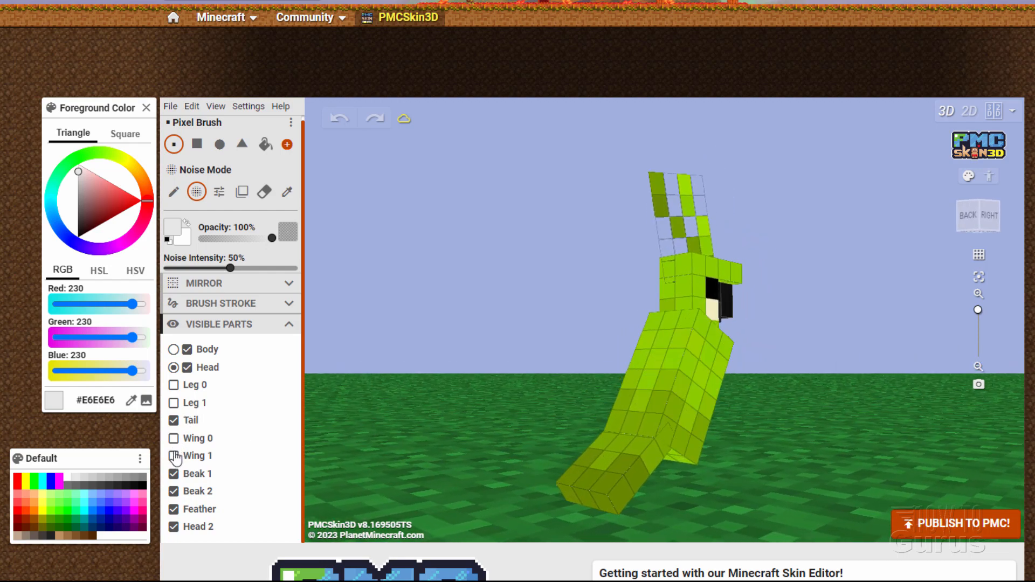
click(173, 474)
click(174, 491)
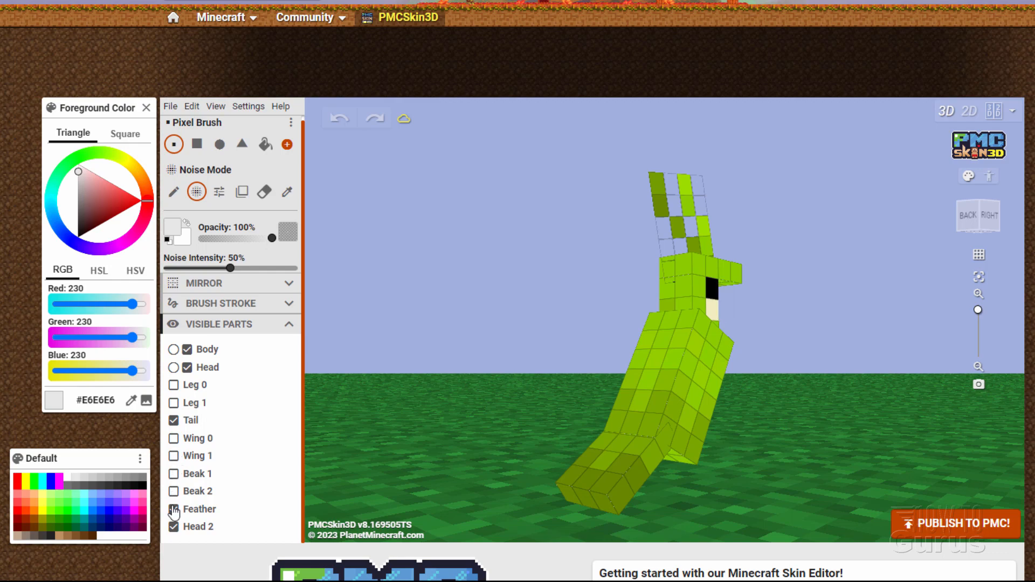
click(174, 510)
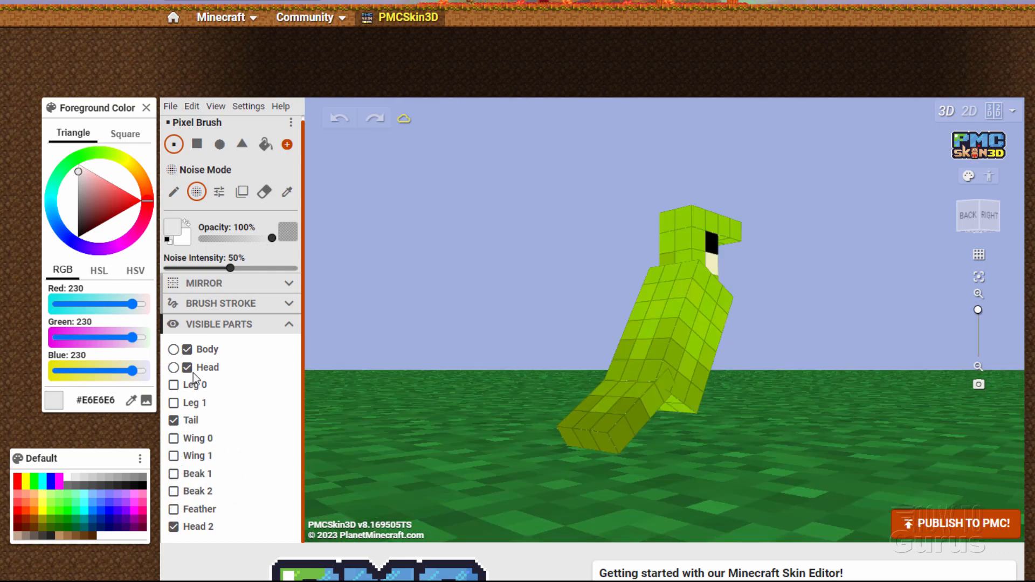
click(175, 351)
click(175, 420)
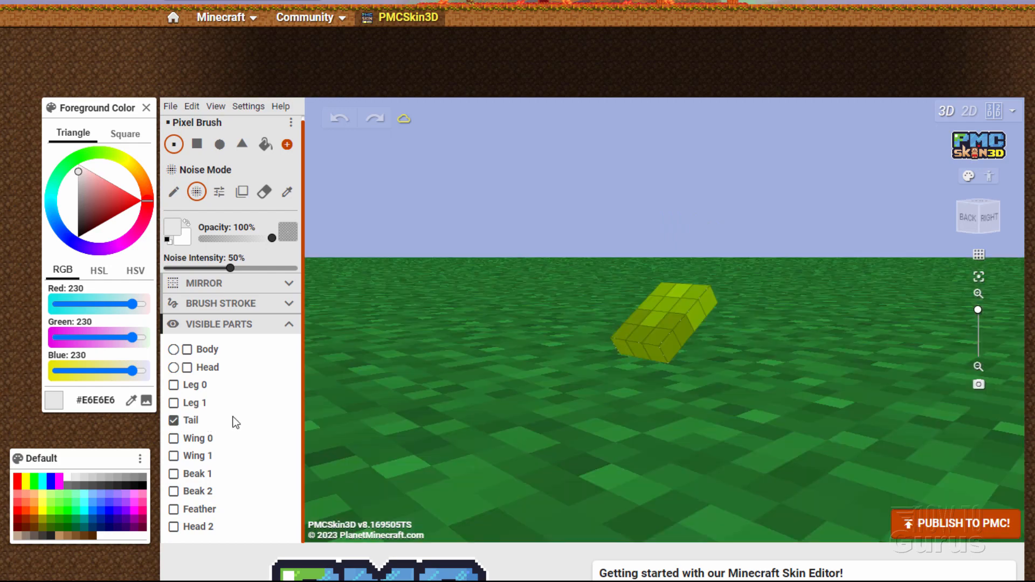
drag(651, 405, 737, 377)
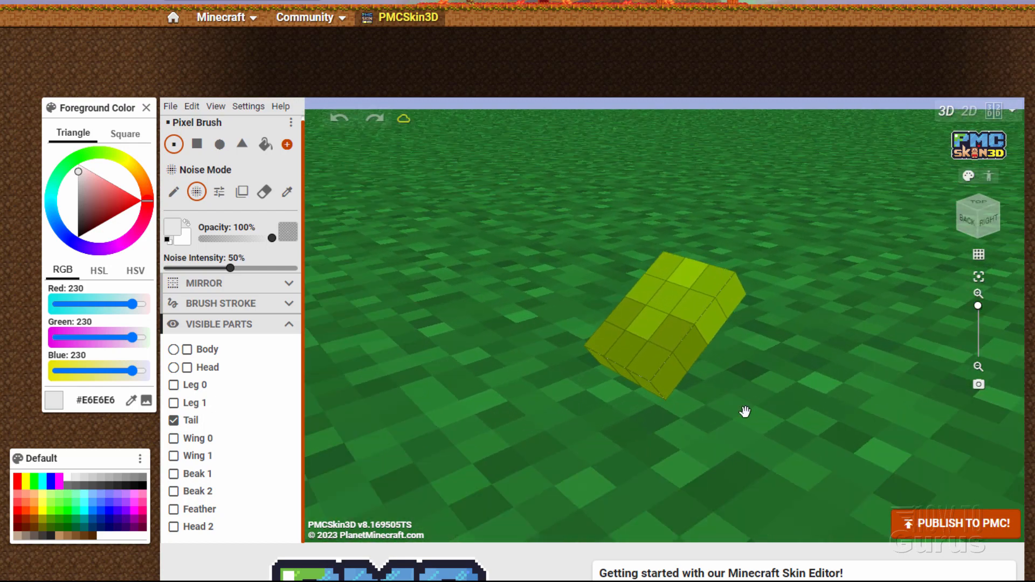
scroll(636, 448, up, 2)
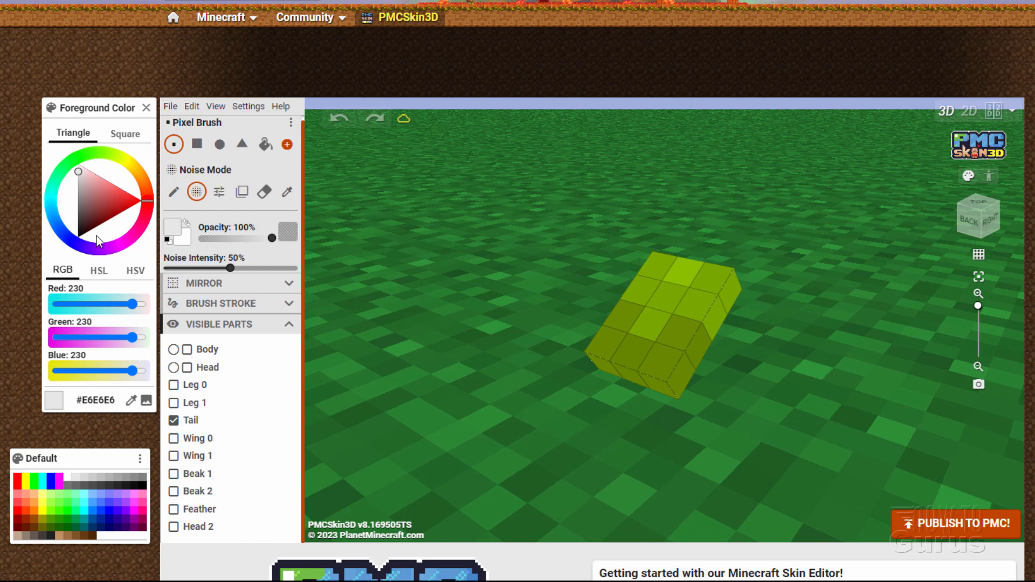
Set the foreground colour to dark purple #780B93.
drag(110, 251, 115, 249)
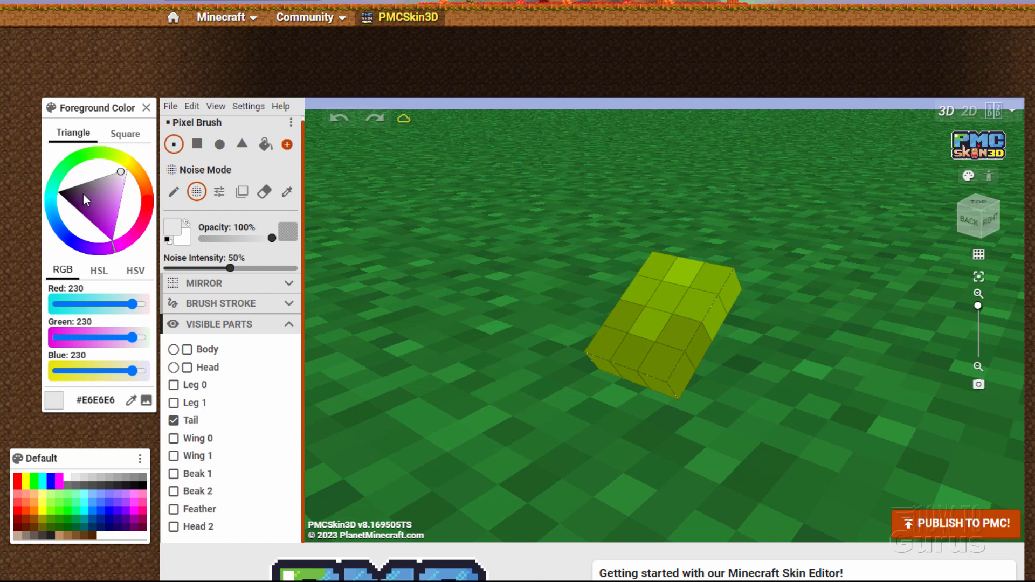
mouse_move(104, 217)
mouse_down()
mouse_move(111, 244)
mouse_move(106, 219)
mouse_move(111, 237)
mouse_move(78, 207)
mouse_up()
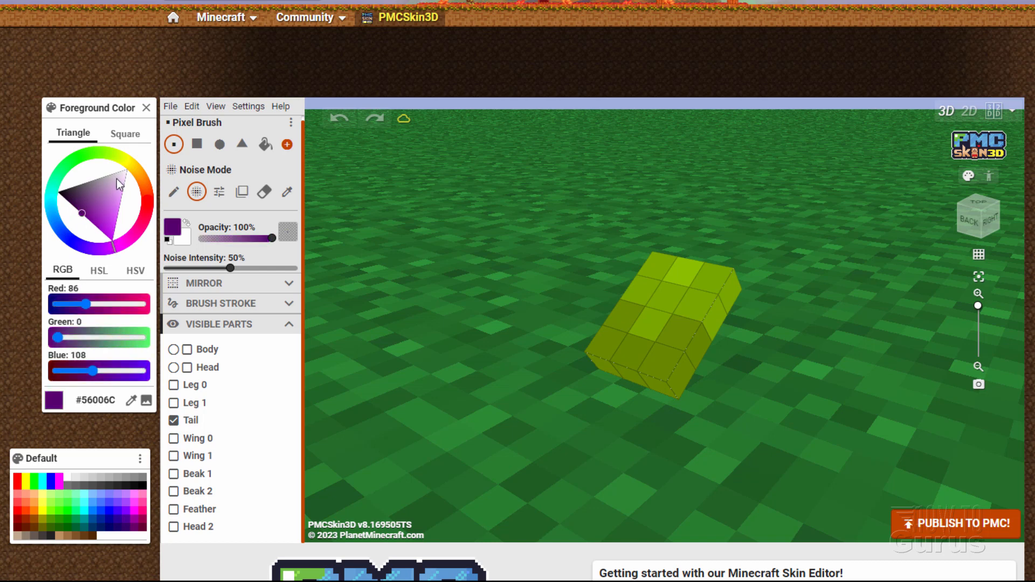
click(88, 216)
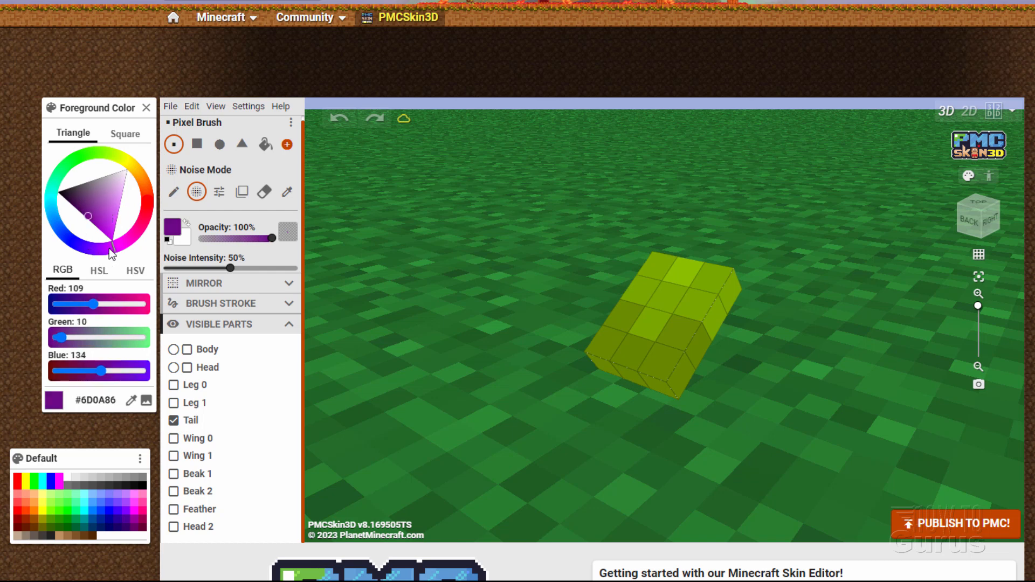
click(90, 218)
Undo the trial noise pixel on the tail's tip and switch the brush to Draw Mode.
click(595, 343)
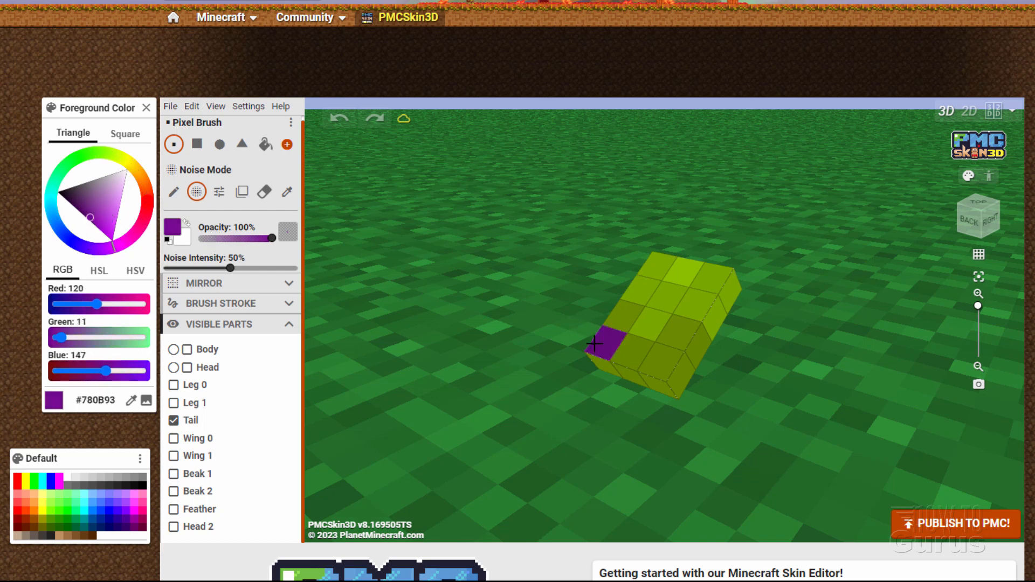
key(ctrl+z)
click(173, 192)
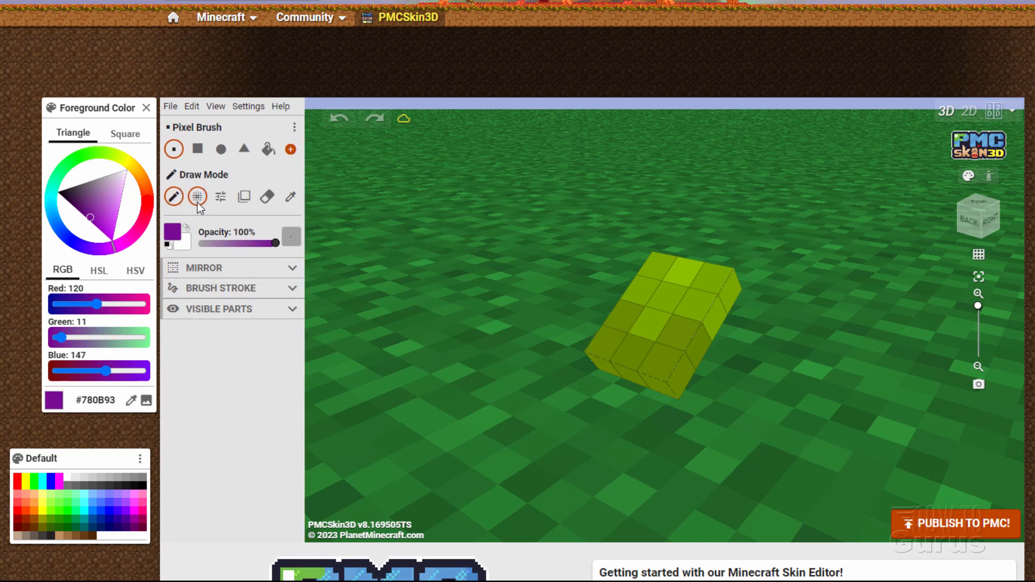
click(197, 197)
click(174, 197)
Paint the tail's tip dark purple on its top, right side, end and underside, leaving the centre pixel of the second row unpainted.
mouse_move(596, 341)
mouse_down()
mouse_move(624, 354)
mouse_move(673, 343)
mouse_move(621, 324)
mouse_up()
mouse_move(691, 347)
mouse_down()
mouse_move(666, 383)
mouse_move(619, 398)
mouse_move(642, 384)
mouse_up()
scroll(657, 405, down, 1)
drag(732, 351, 562, 369)
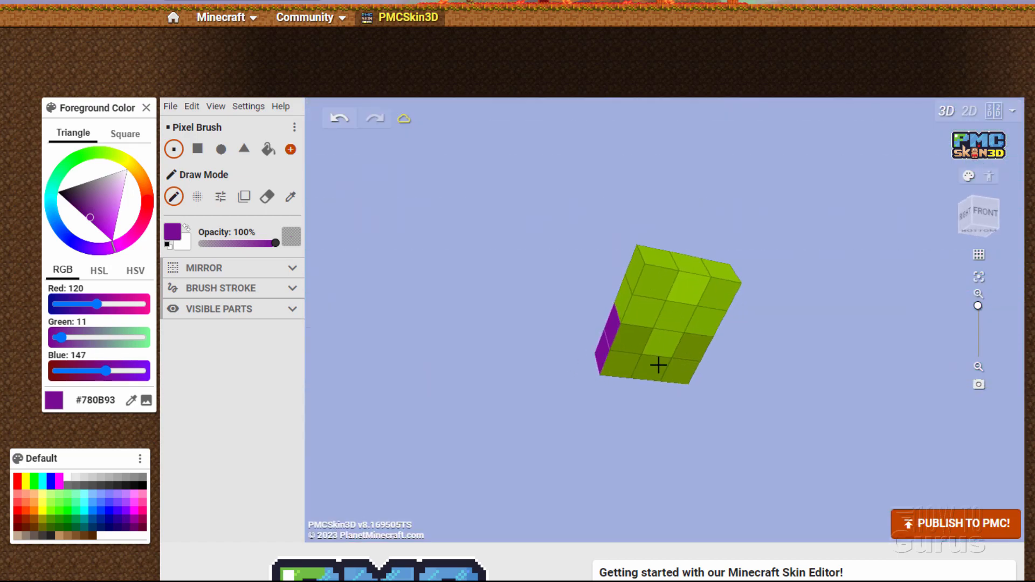
mouse_move(658, 365)
mouse_down()
mouse_move(639, 347)
mouse_move(623, 360)
mouse_move(673, 370)
mouse_move(687, 353)
mouse_up()
drag(572, 341, 855, 400)
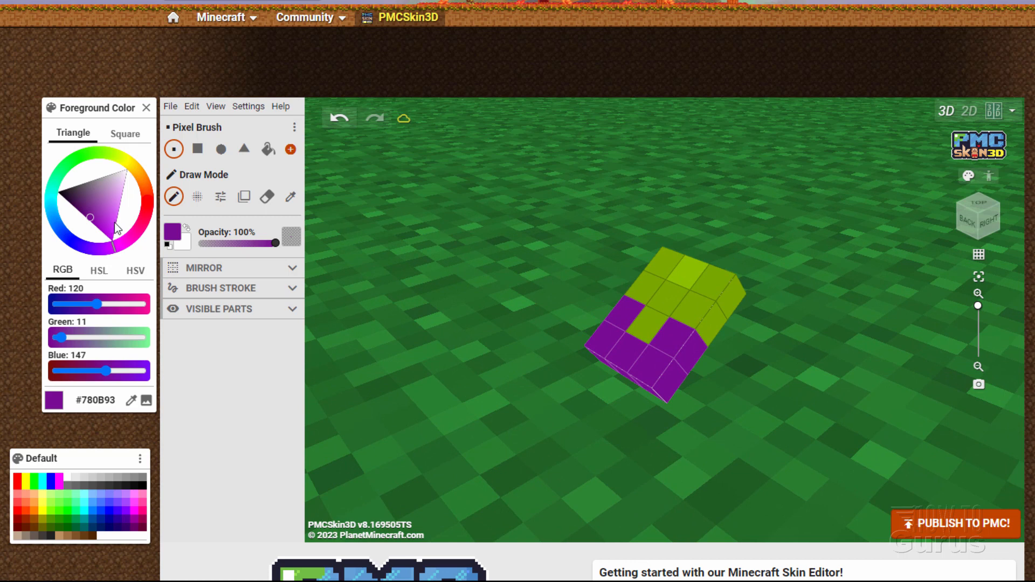
Set the foreground colour to #B33AD0 and paint the tail's centre pixels and upper rows on the top, right side and underside.
mouse_move(95, 222)
mouse_down()
mouse_move(106, 229)
mouse_move(106, 217)
mouse_up()
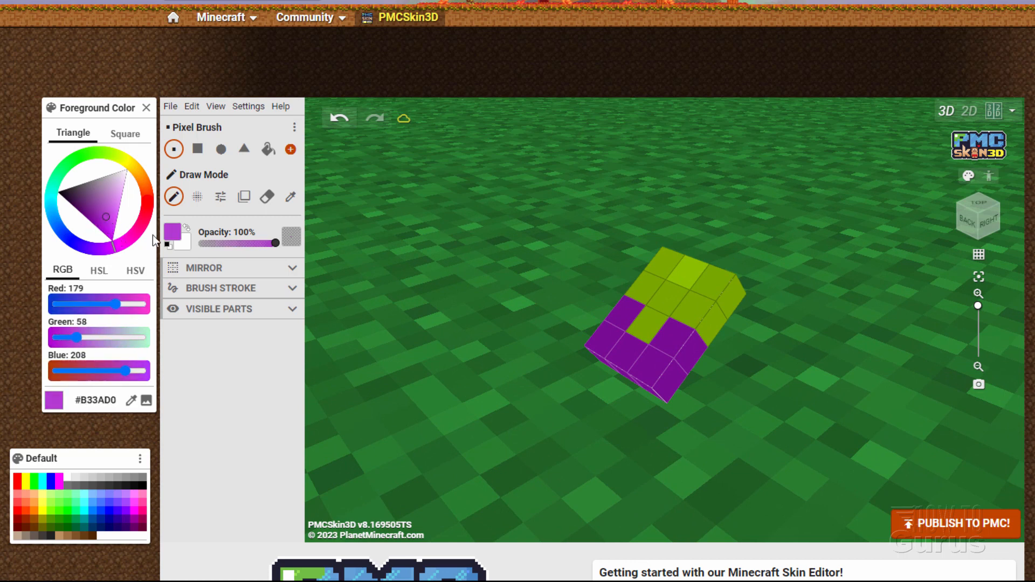
click(636, 320)
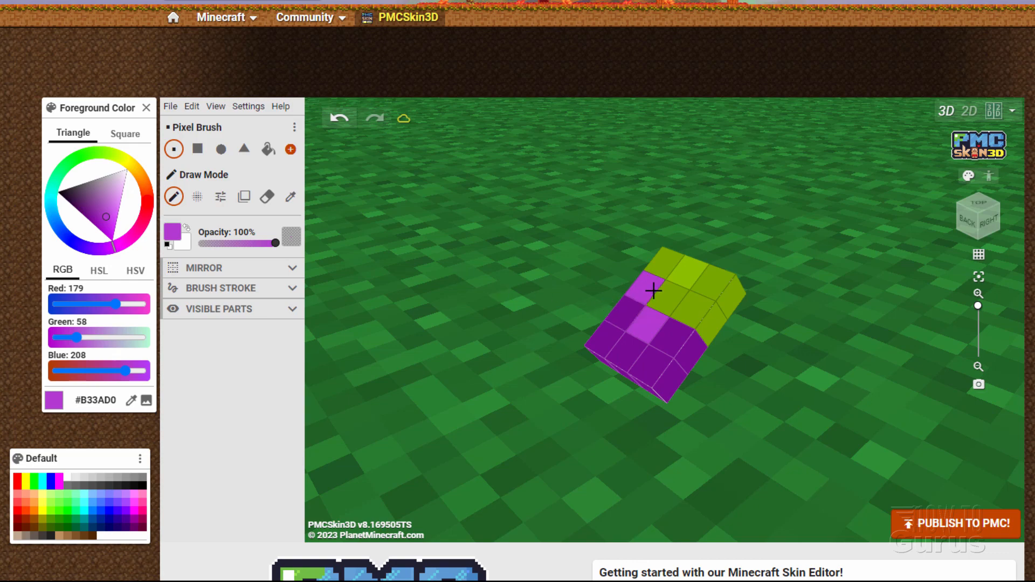
click(663, 268)
click(649, 284)
click(670, 296)
click(688, 302)
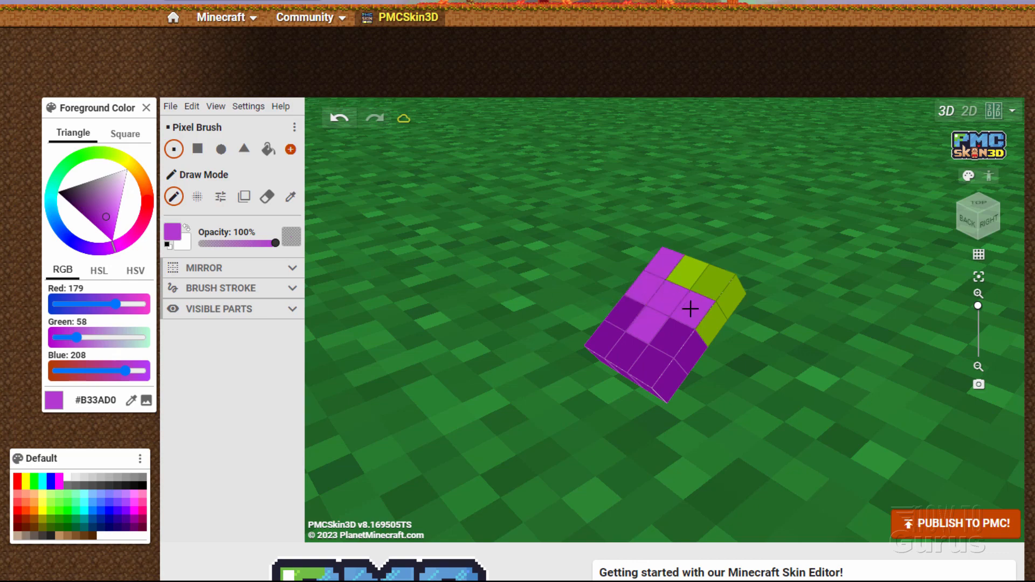
click(712, 282)
click(725, 296)
click(721, 325)
right_drag(720, 324, 698, 288)
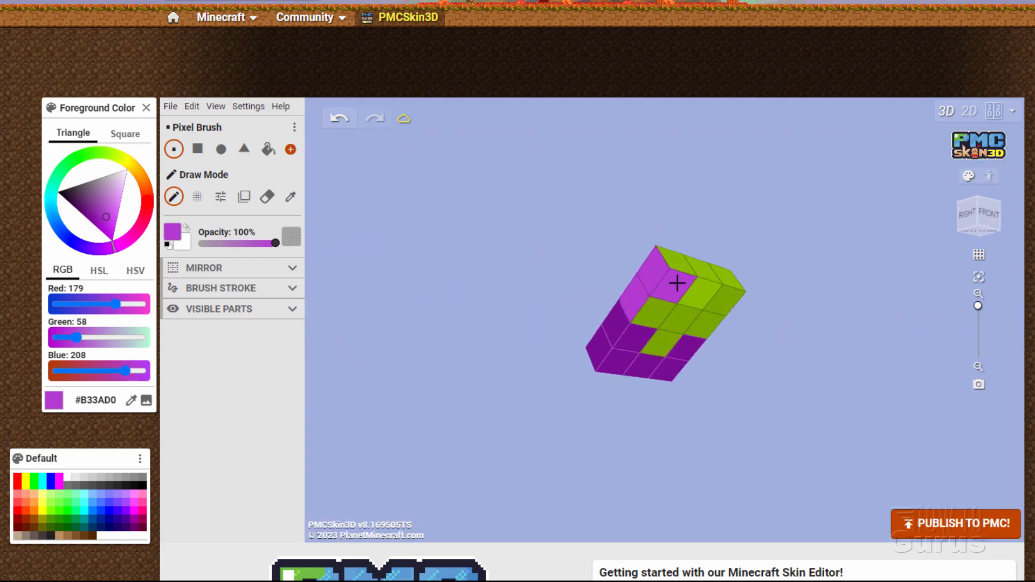
mouse_move(670, 301)
mouse_down()
mouse_move(666, 341)
mouse_move(704, 324)
mouse_move(719, 300)
mouse_up()
drag(569, 281, 744, 393)
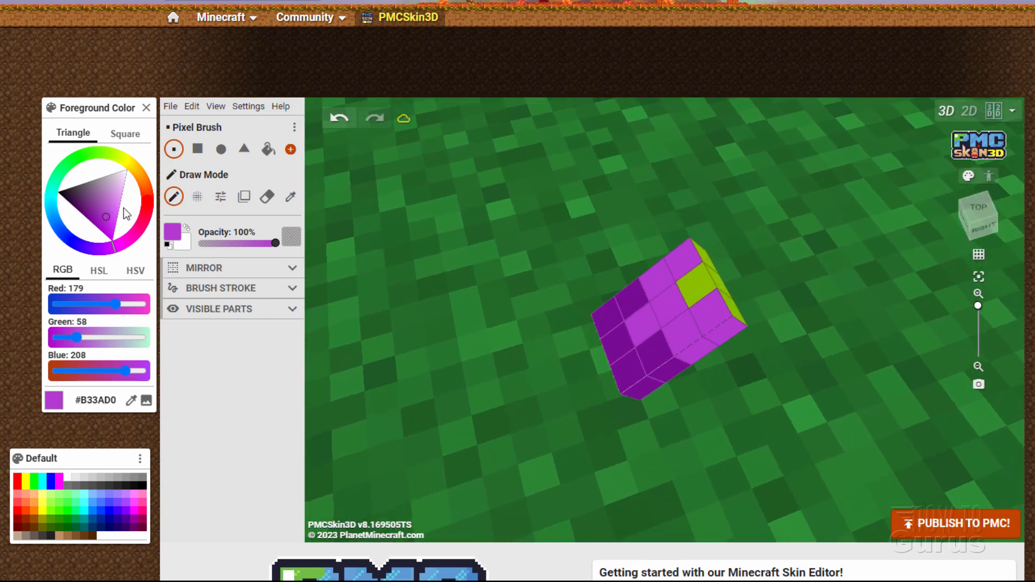
Set the foreground colour to pale purple #DD8CF1 and paint the tail's remaining green top pixel and its upper end face.
drag(116, 206, 128, 208)
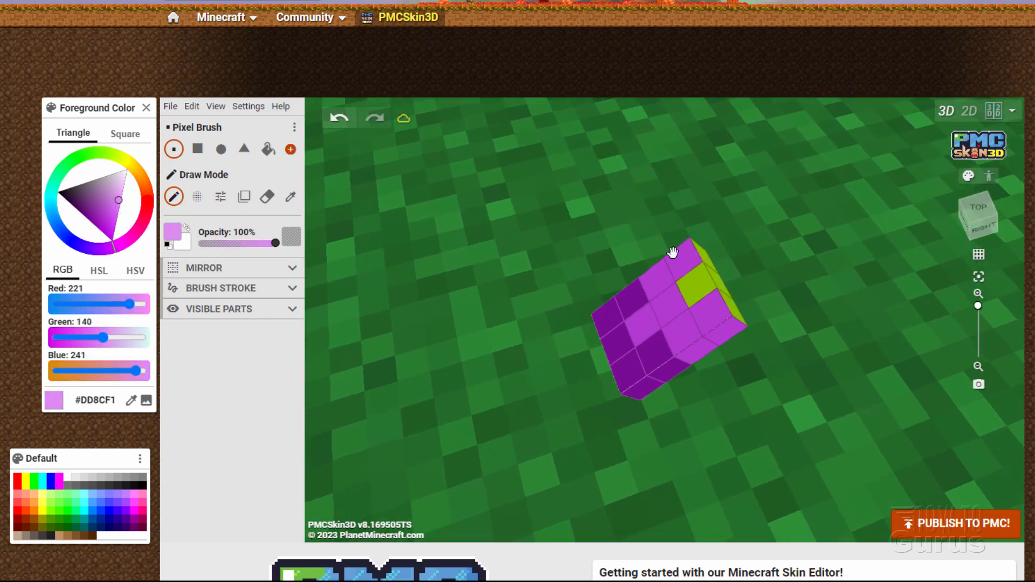
mouse_move(721, 300)
mouse_down()
mouse_move(712, 318)
mouse_move(733, 311)
mouse_up()
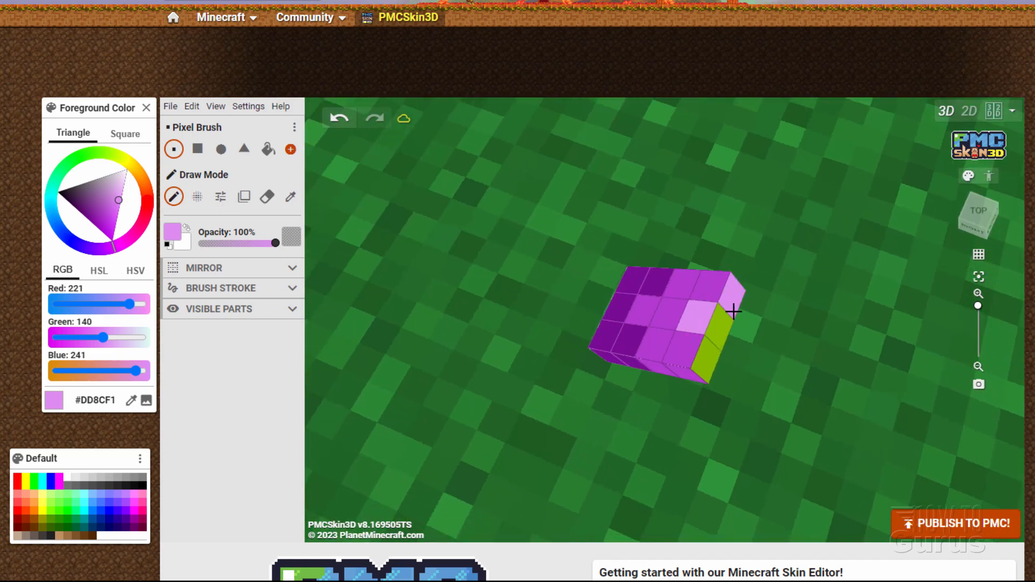
drag(716, 348, 693, 282)
drag(633, 315, 753, 361)
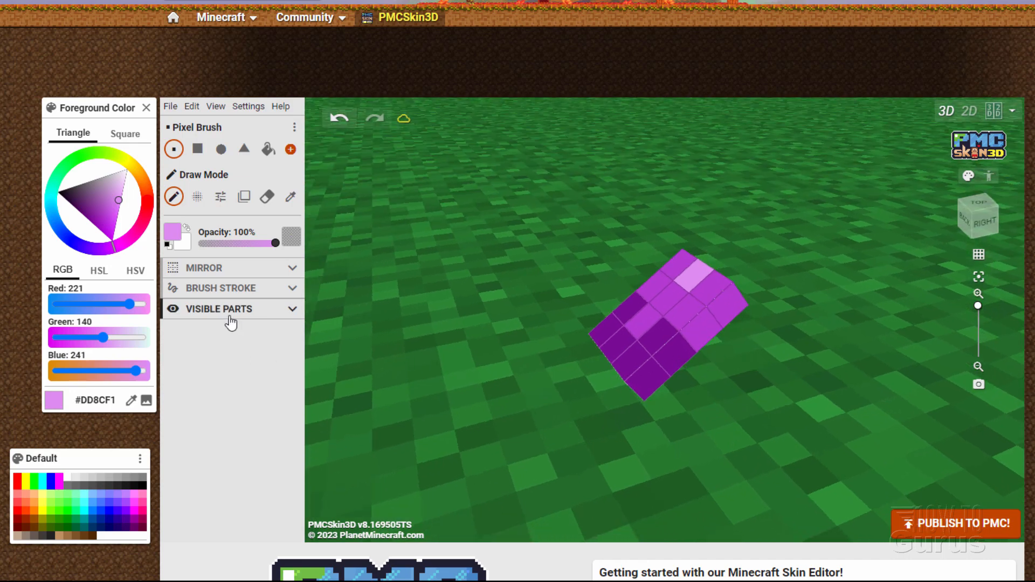
Show the parrot's body together with the tail.
click(287, 309)
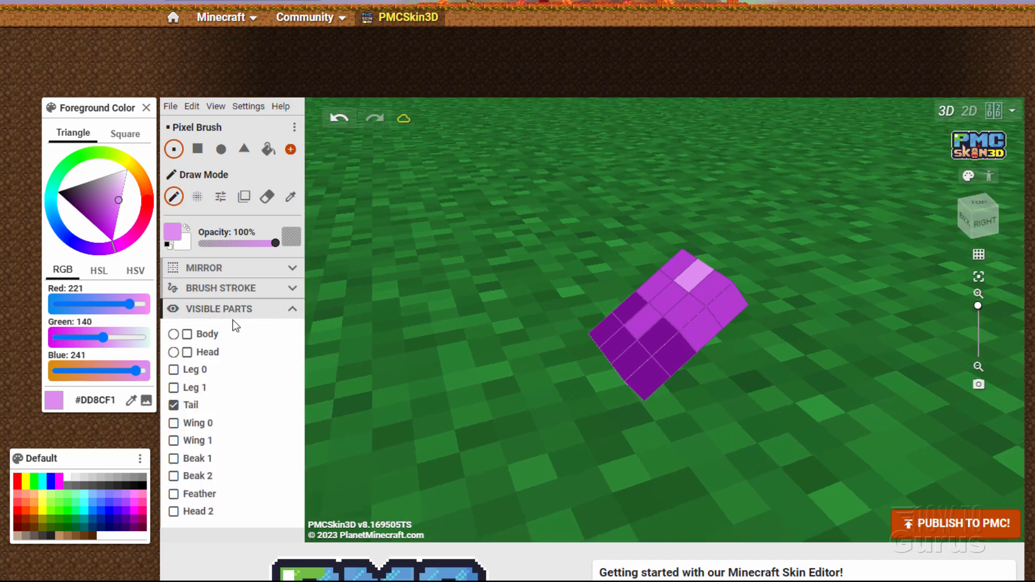
click(187, 334)
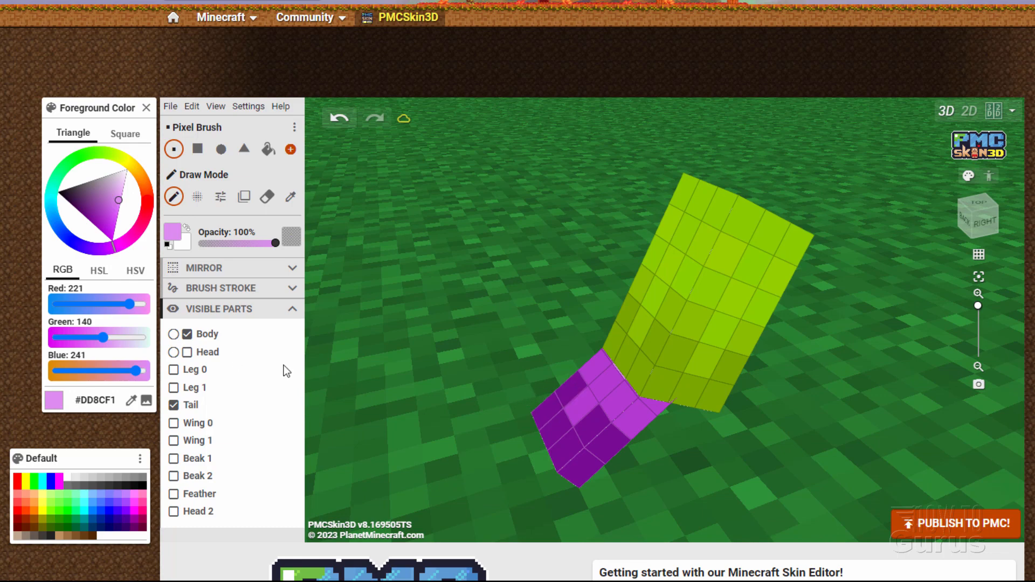
drag(493, 321, 377, 280)
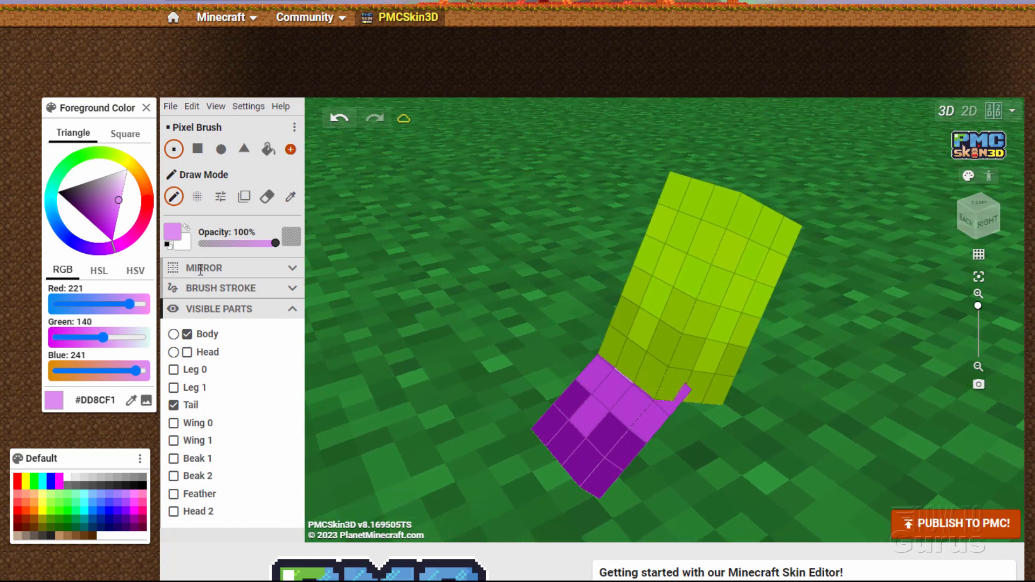
Set the foreground colour to #9F1792 and paint the body's lower back and right-side pixels and its whole bottom face.
click(115, 251)
mouse_move(115, 251)
mouse_down()
mouse_move(135, 248)
mouse_move(98, 217)
mouse_up()
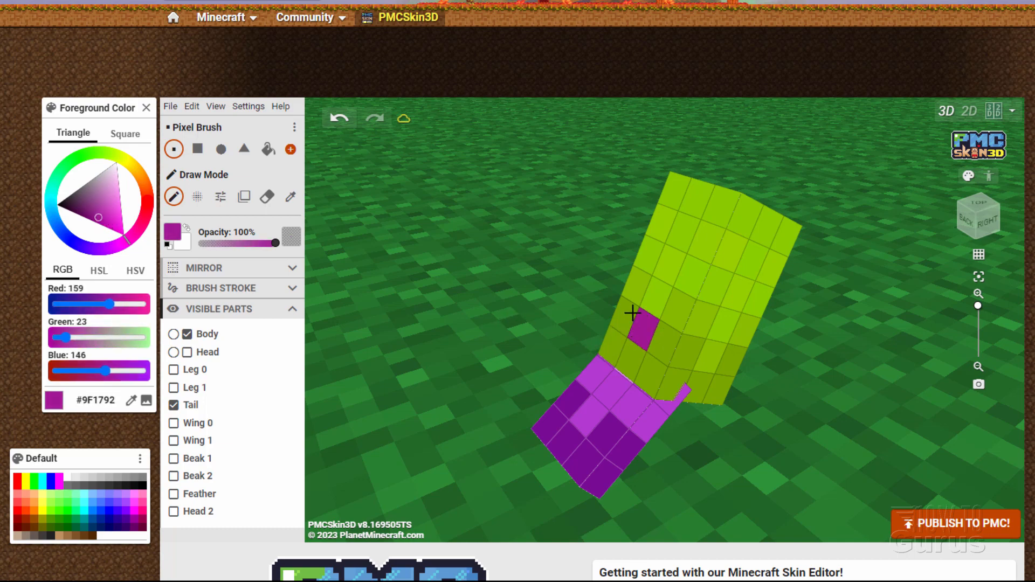
mouse_move(620, 329)
mouse_down()
mouse_move(619, 342)
mouse_move(652, 370)
mouse_move(667, 341)
mouse_move(695, 382)
mouse_move(710, 389)
mouse_move(725, 366)
mouse_up()
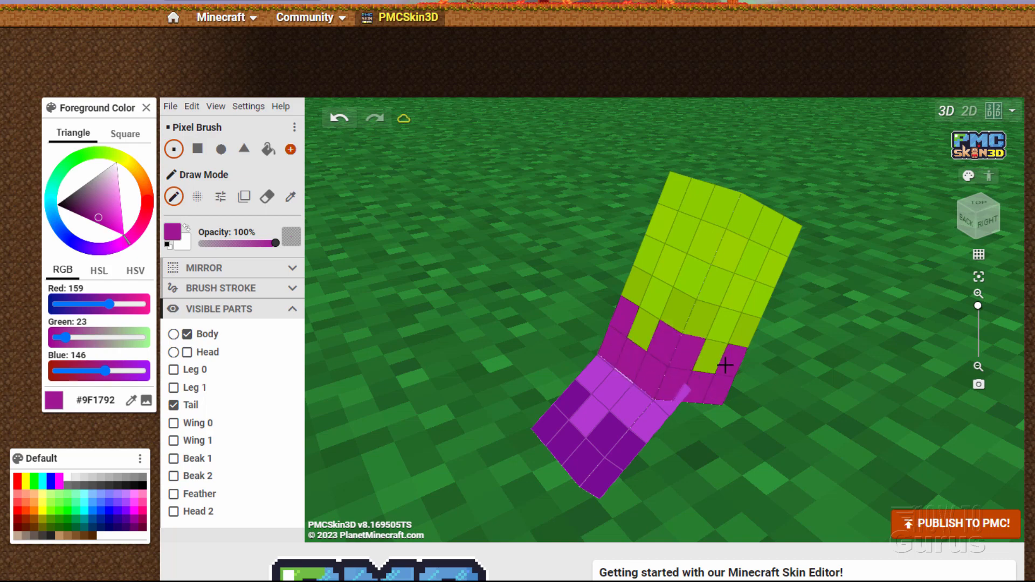
drag(789, 385, 777, 265)
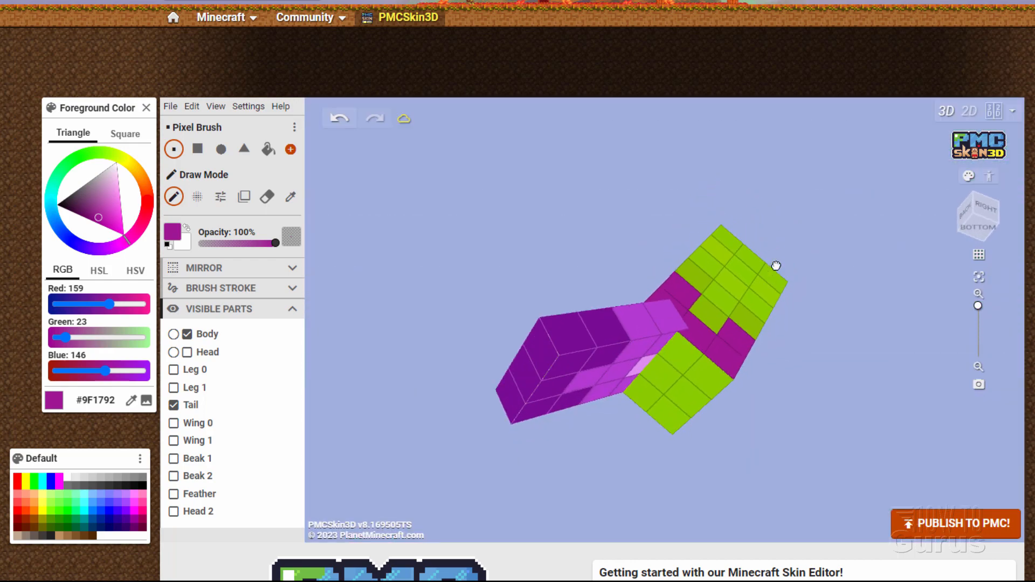
mouse_move(703, 359)
mouse_down()
mouse_move(674, 370)
mouse_move(690, 383)
mouse_move(658, 409)
mouse_move(661, 377)
mouse_up()
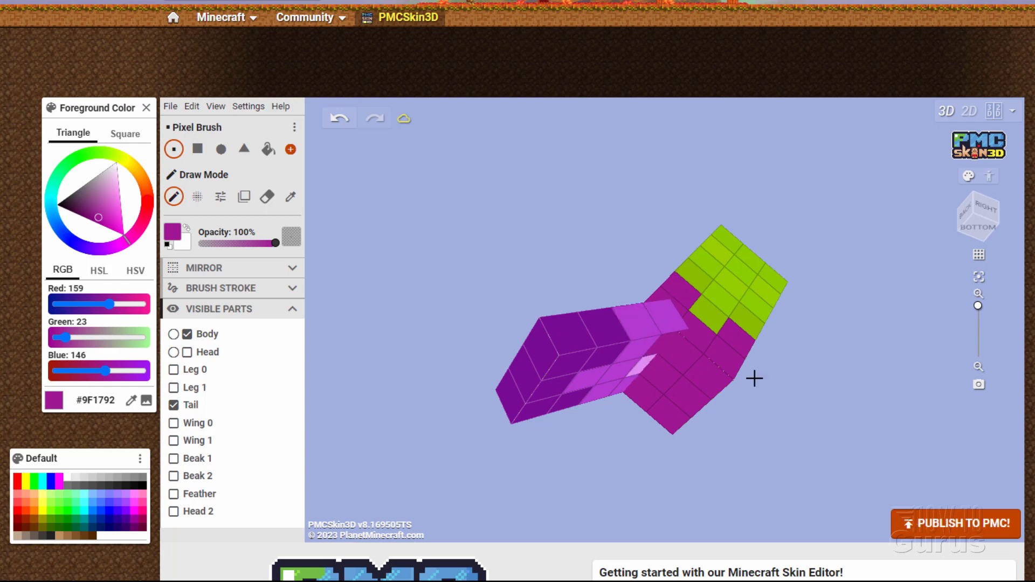
Paint the lower front and left-side pixels of the body with #9F1792, keeping the stepped edge.
drag(810, 236, 543, 303)
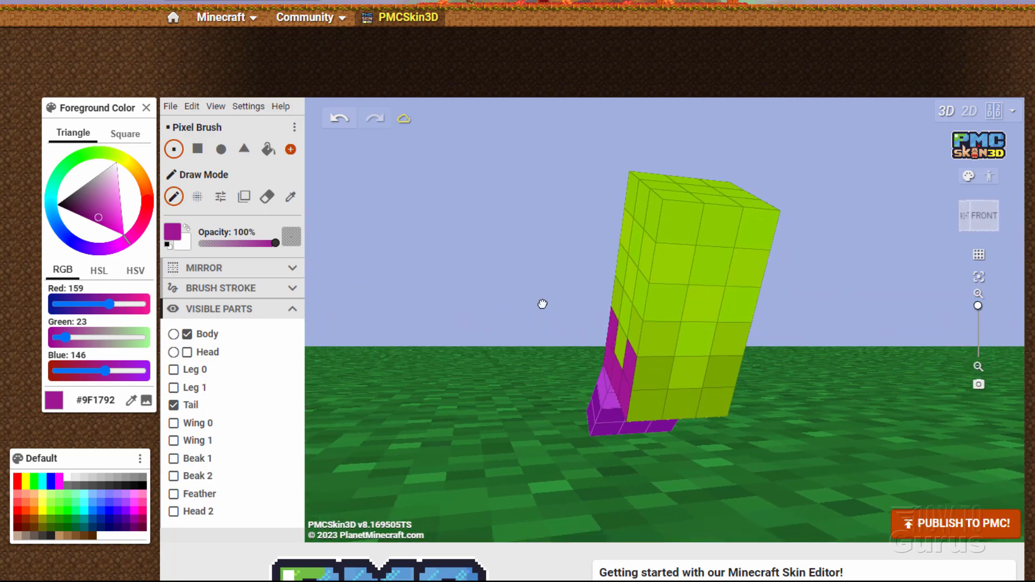
mouse_move(652, 382)
mouse_down()
mouse_move(649, 399)
mouse_move(704, 401)
mouse_up()
mouse_move(833, 375)
mouse_down()
mouse_move(599, 374)
mouse_move(647, 388)
mouse_move(706, 370)
mouse_move(690, 324)
mouse_up()
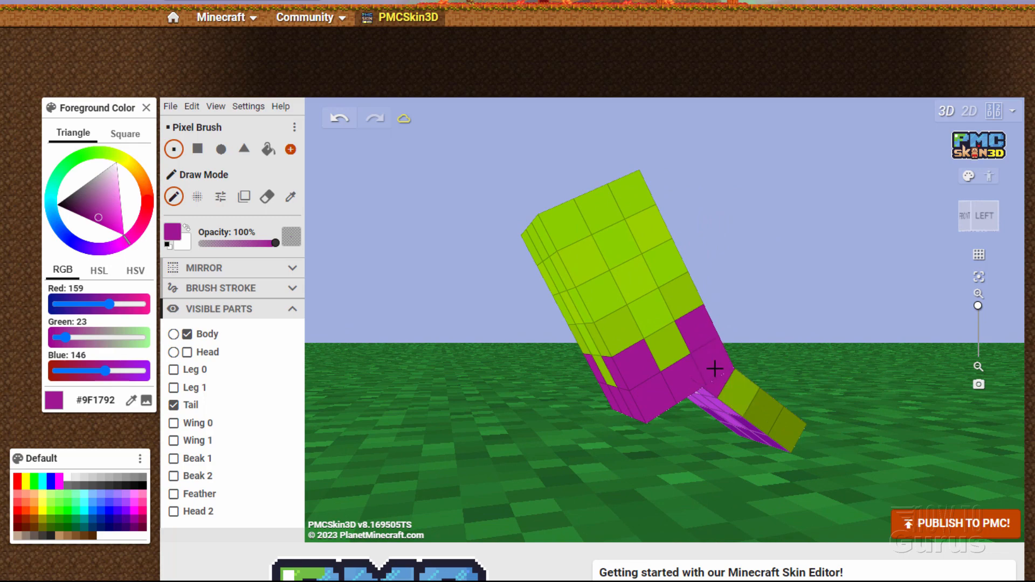
mouse_move(818, 392)
mouse_down()
mouse_move(843, 451)
mouse_move(686, 469)
mouse_move(642, 435)
mouse_up()
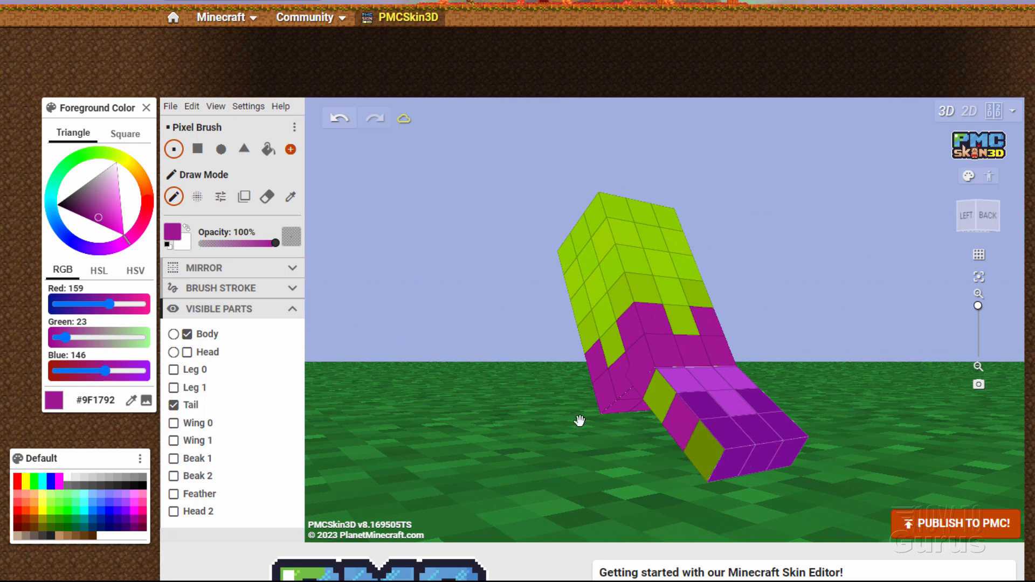
Sample the dark purple #780B93 from the tail and paint the lower pixels on the tail's left side with it.
click(131, 400)
click(738, 435)
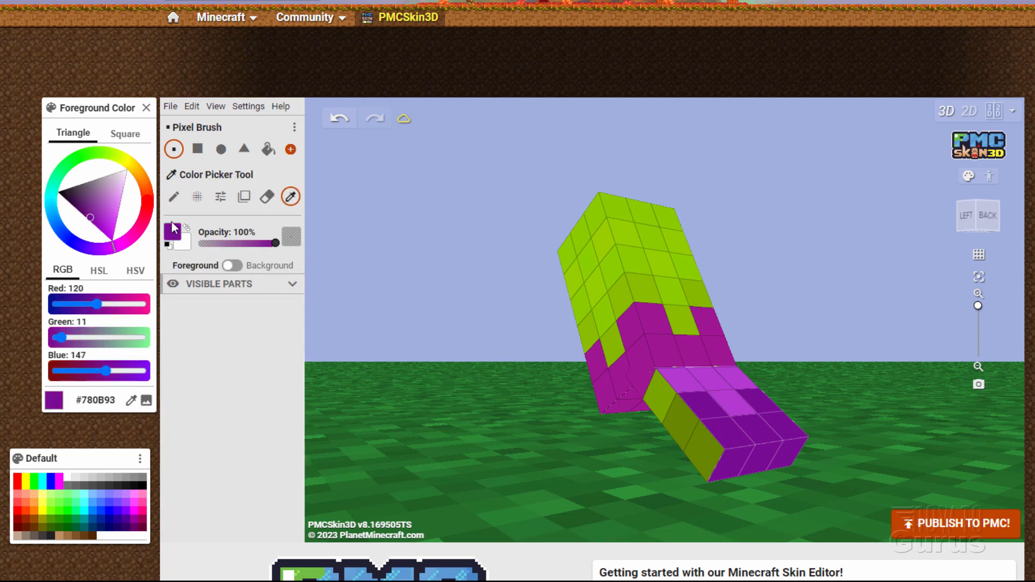
click(174, 197)
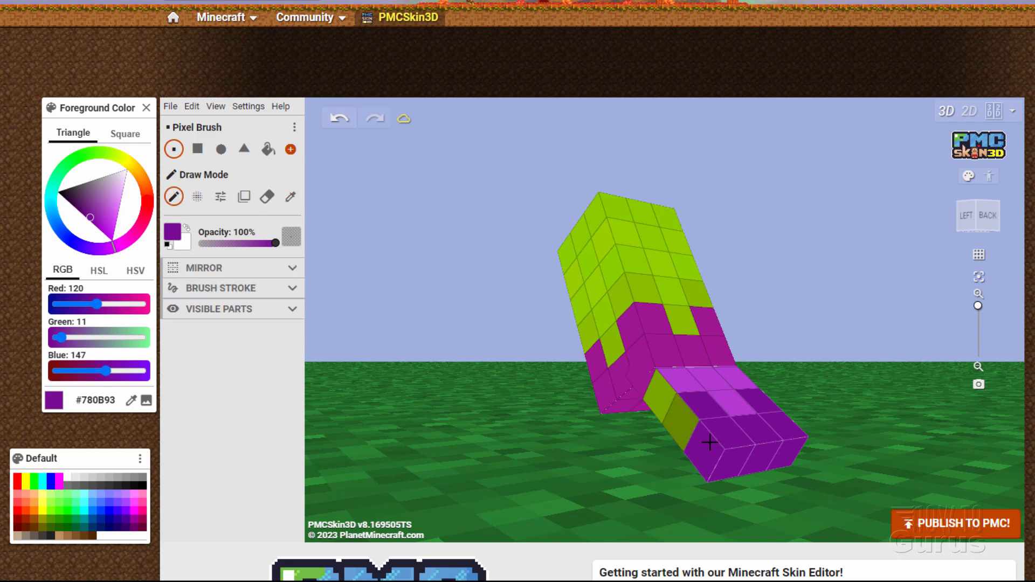
drag(686, 424, 699, 446)
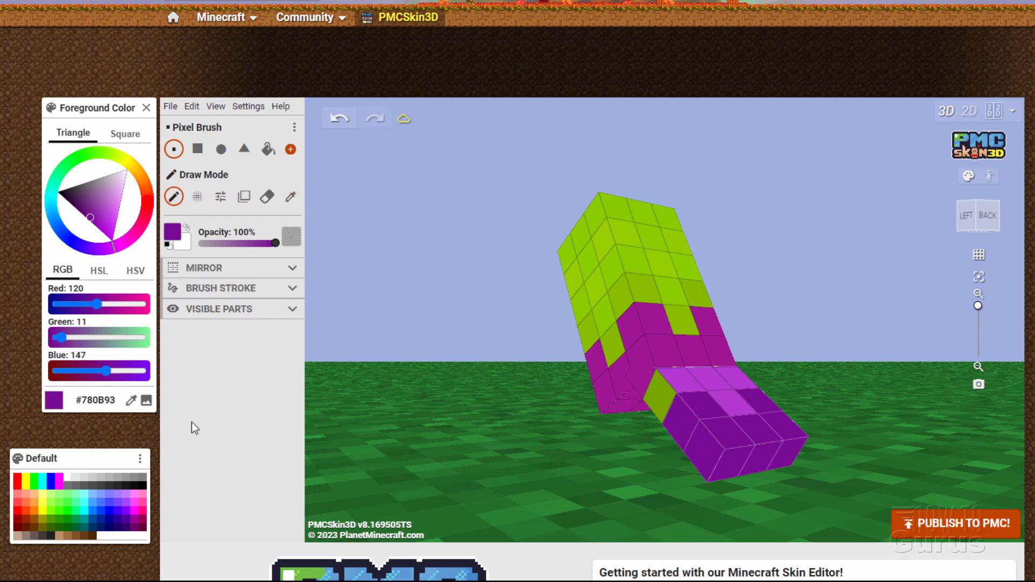
Sample the lighter purple #B33AD0 from the tail and paint the remaining green pixel on the tail's left side.
click(130, 402)
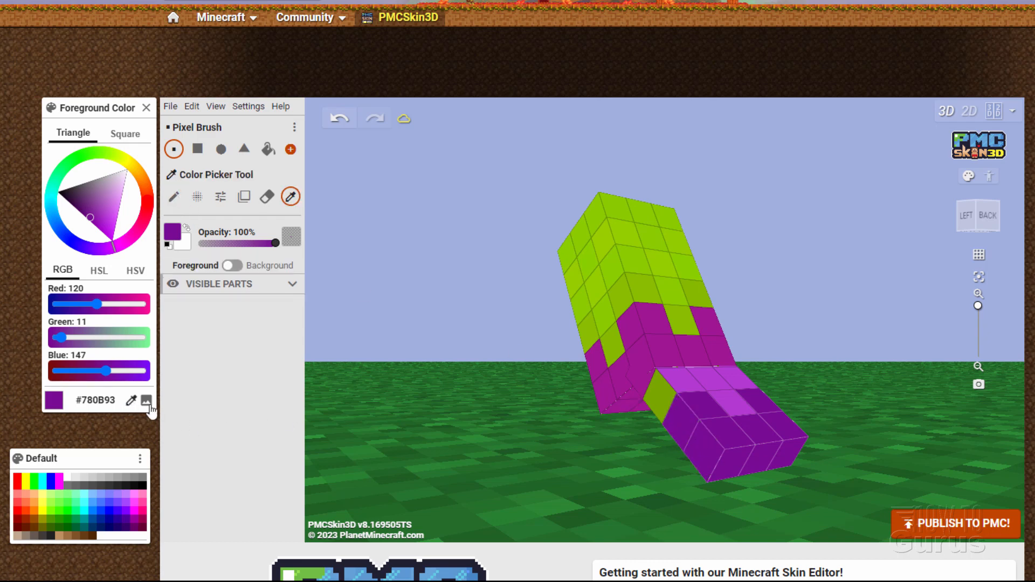
click(687, 379)
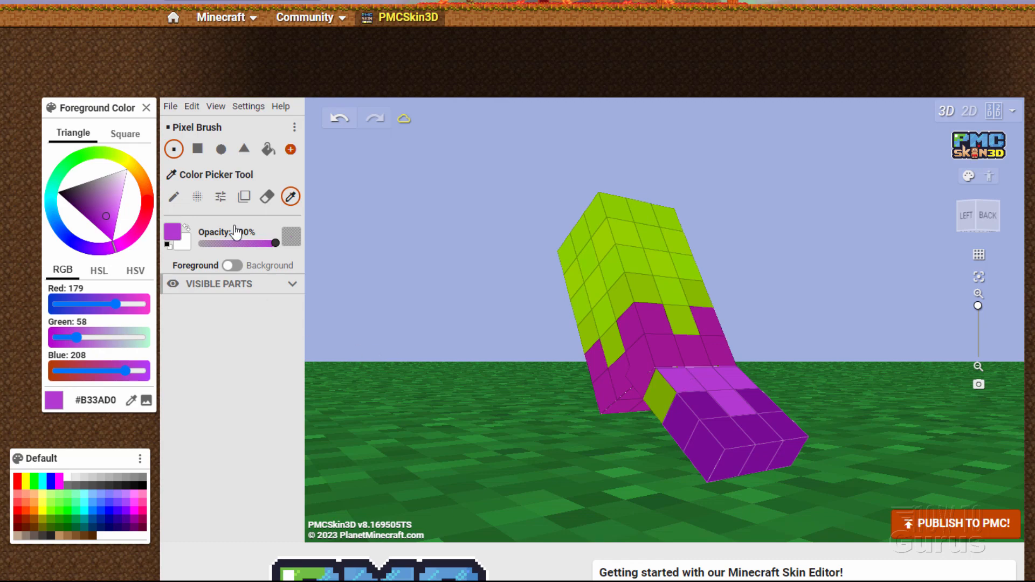
click(175, 196)
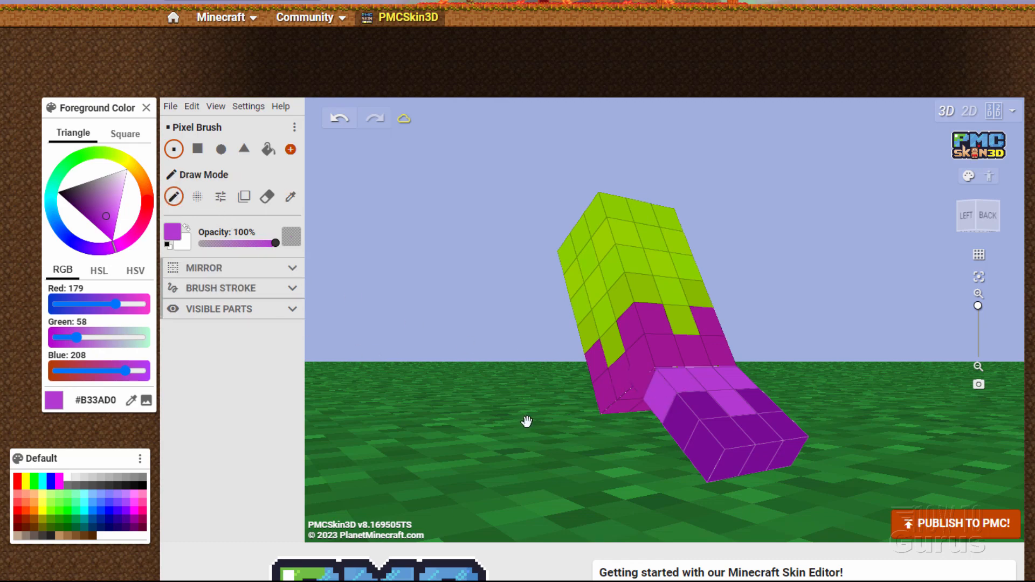
mouse_move(526, 421)
mouse_down()
mouse_move(539, 432)
mouse_move(496, 411)
mouse_move(593, 441)
mouse_move(538, 420)
mouse_move(534, 432)
mouse_move(545, 426)
mouse_up()
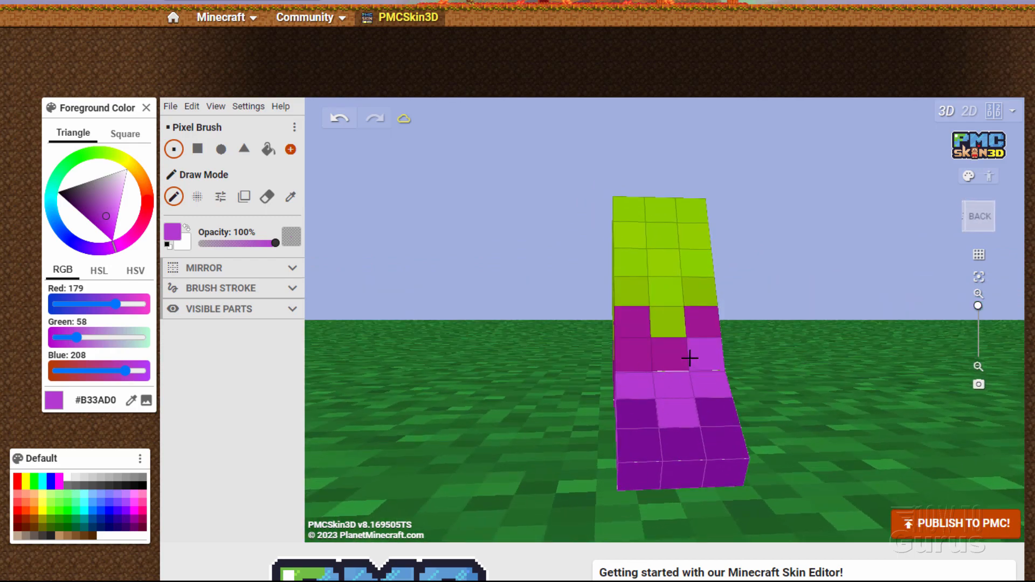
drag(539, 402, 594, 397)
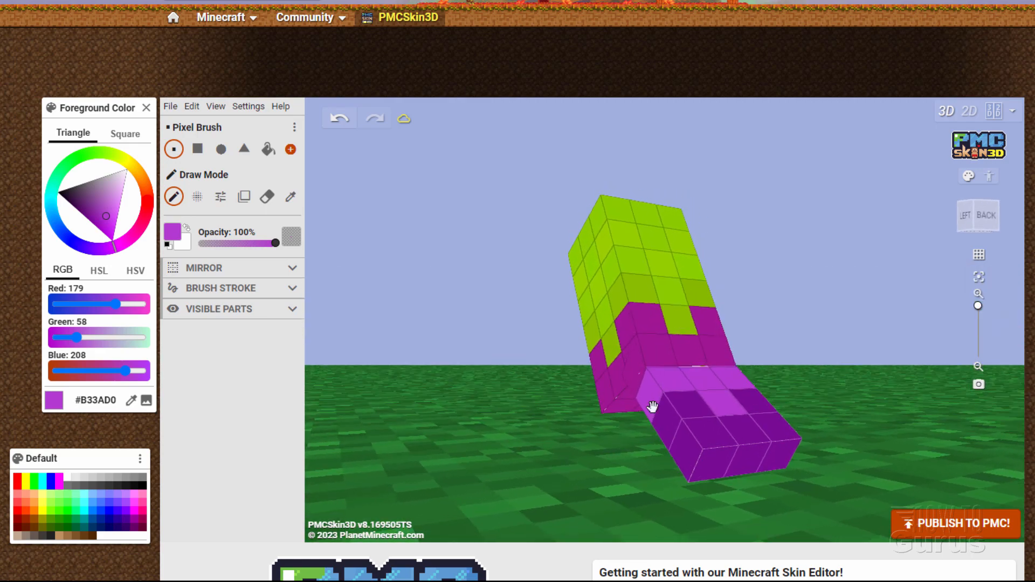
Hide the tail so only the body is shown.
click(291, 309)
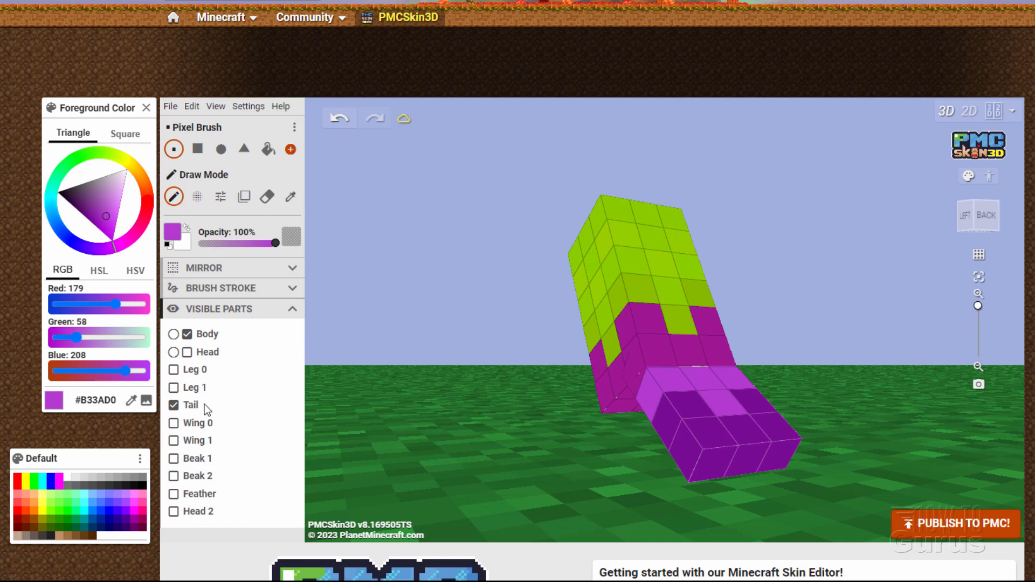
click(174, 405)
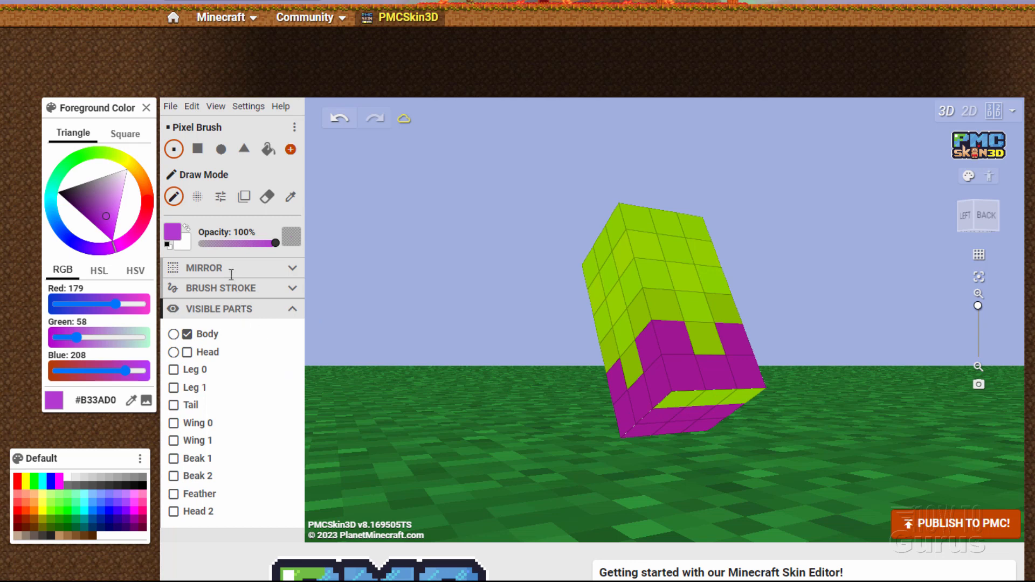
Sample the purple #9F1792 from the body and paint the remaining green strip on the body's underside with it.
click(131, 400)
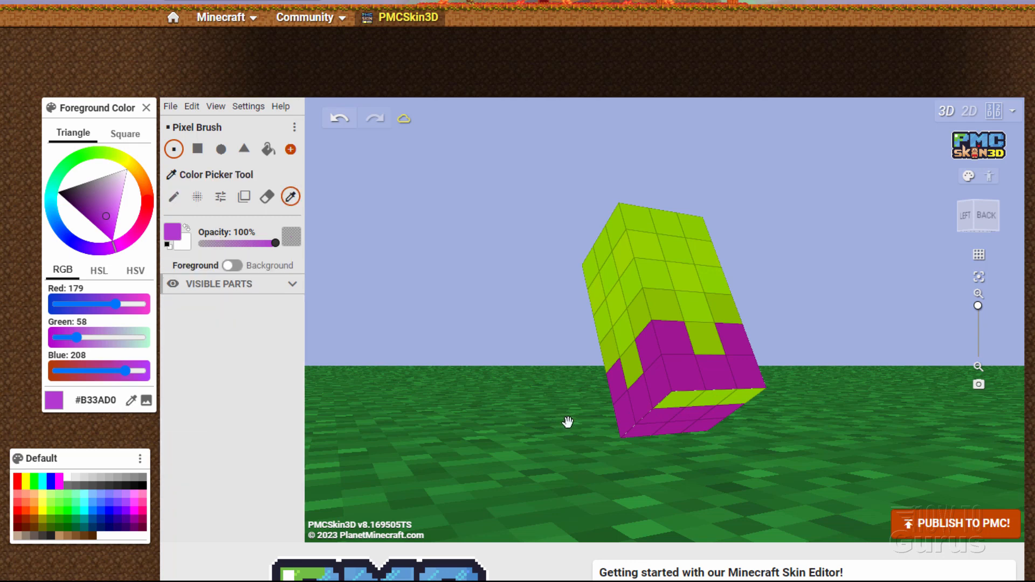
click(679, 382)
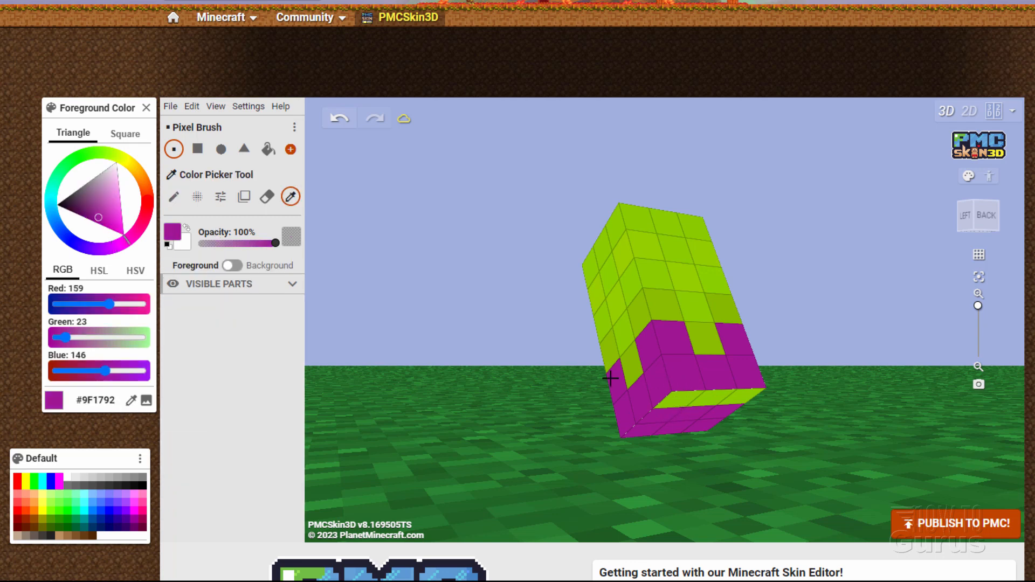
click(173, 197)
mouse_move(658, 412)
mouse_down()
mouse_move(682, 398)
mouse_move(738, 396)
mouse_up()
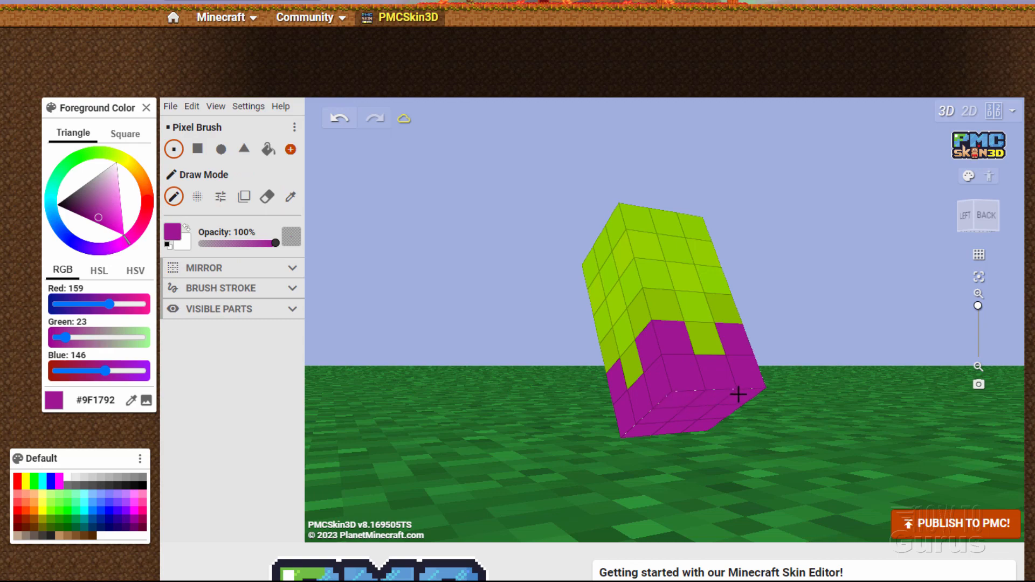
Show the tail again together with the body.
click(279, 310)
drag(474, 378, 555, 388)
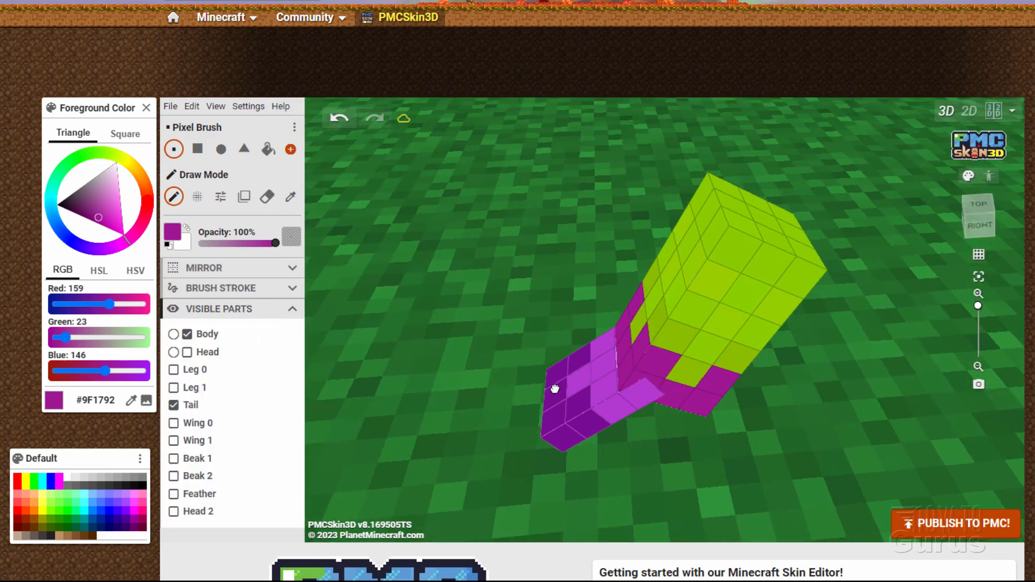
drag(658, 446, 696, 445)
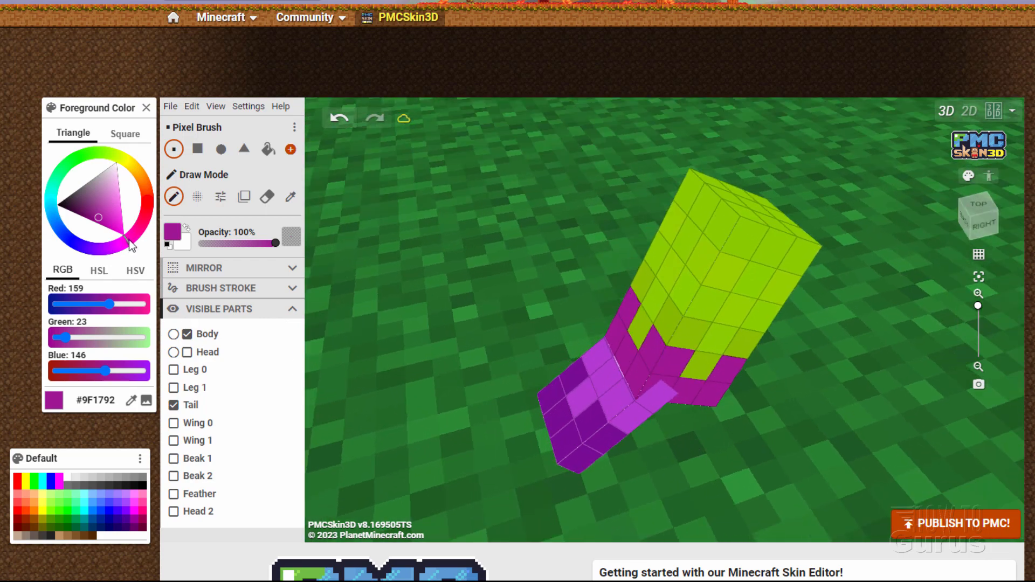
Set the paint color to teal #05BBBD and paint the pixels bordering the purple on the body's back and right side.
mouse_move(128, 240)
mouse_down()
mouse_move(95, 251)
mouse_move(67, 241)
mouse_move(52, 228)
mouse_move(52, 206)
mouse_up()
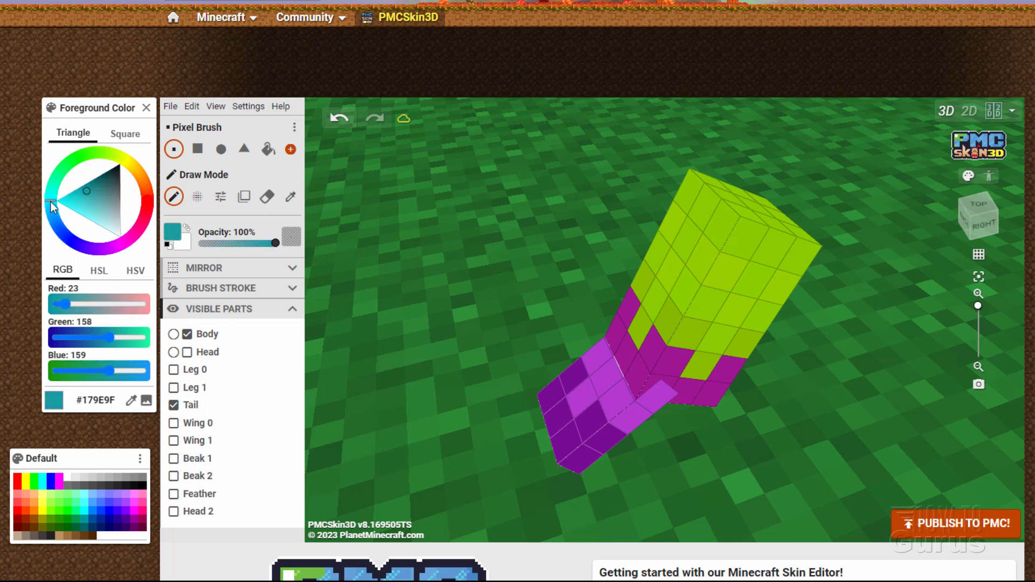
click(76, 192)
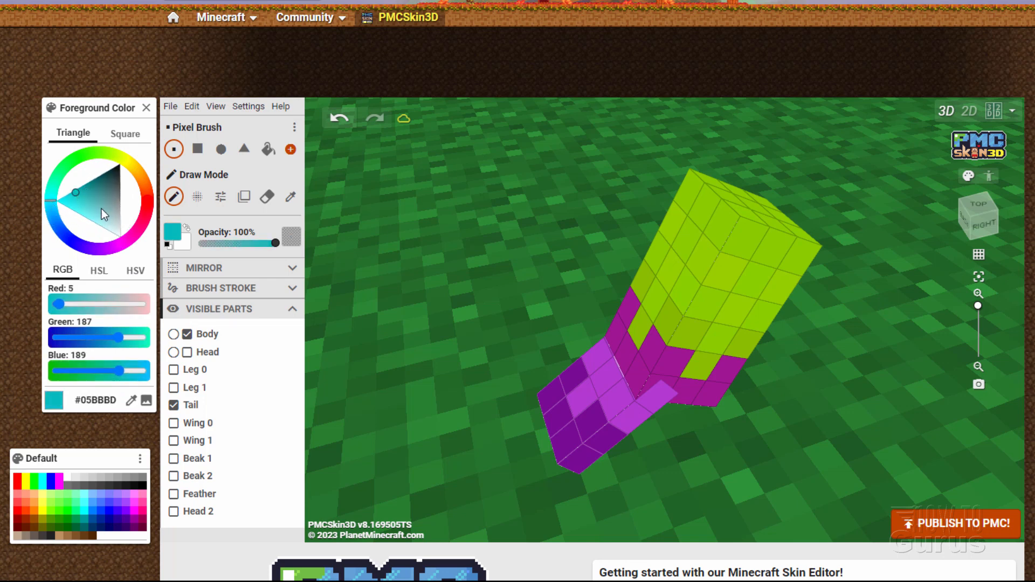
click(650, 286)
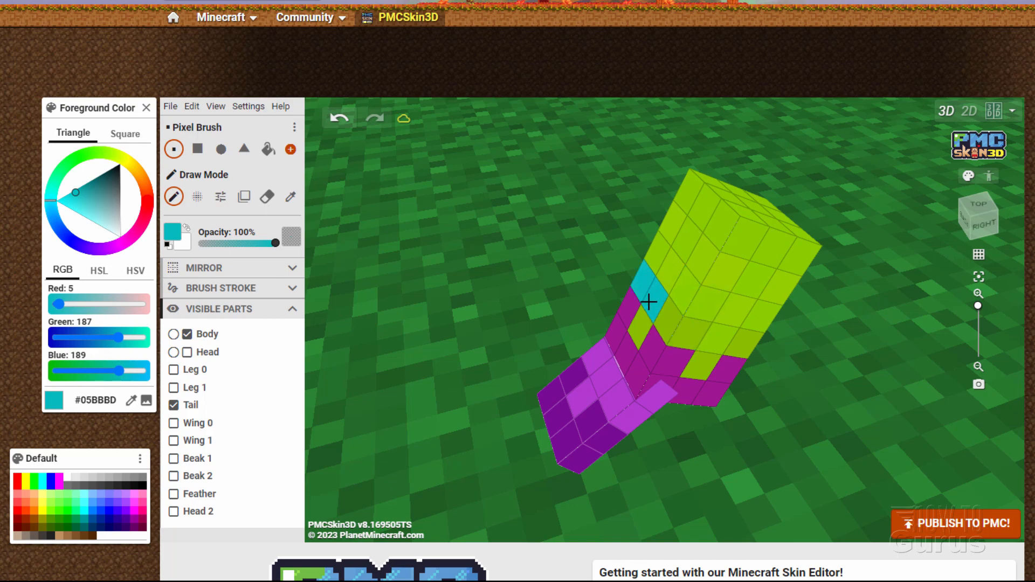
click(647, 324)
click(669, 320)
click(690, 332)
click(703, 359)
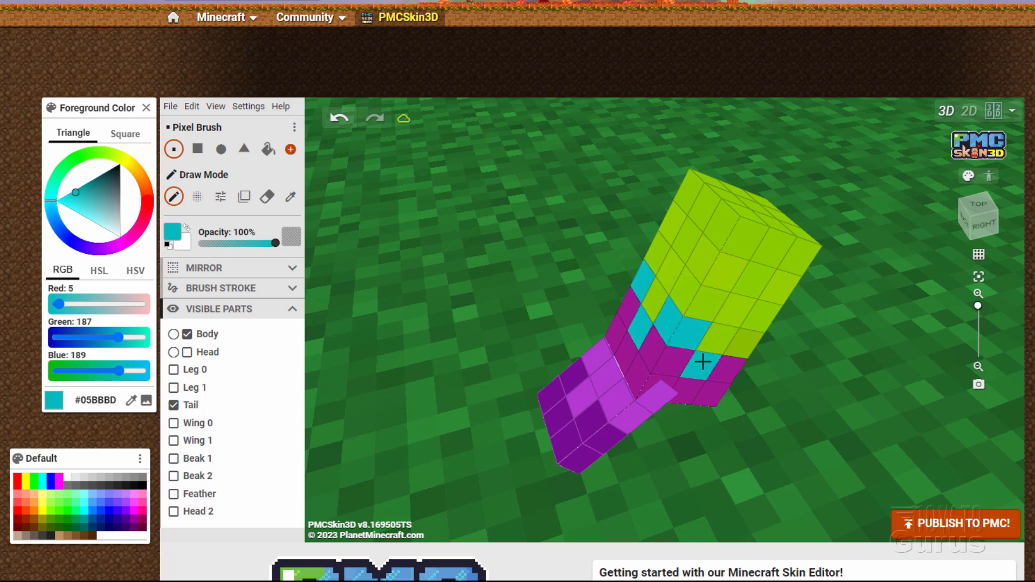
click(740, 349)
Continue the teal #05BBBD band above the purple edge across the body's front and left side.
drag(768, 354, 605, 296)
click(671, 341)
click(692, 375)
click(745, 344)
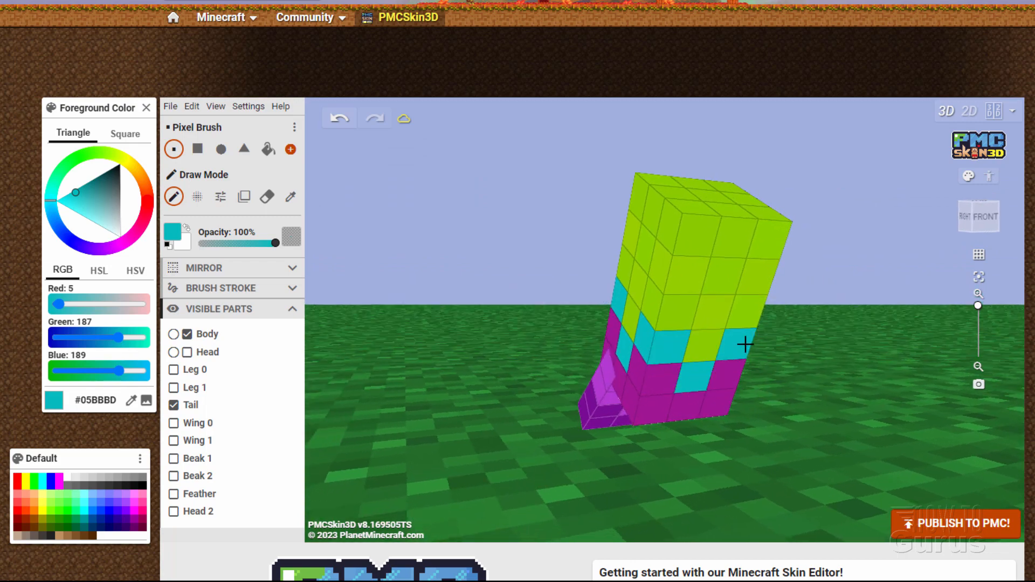
drag(908, 345, 637, 345)
click(626, 342)
click(670, 351)
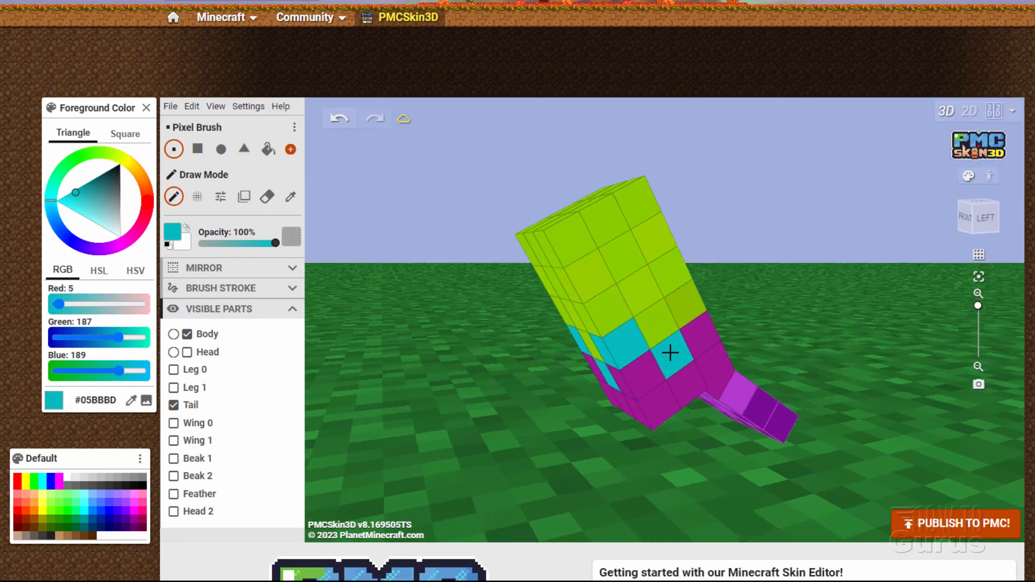
click(682, 315)
Show Wing 0 and Wing 1 together with the body and tail.
drag(682, 315, 386, 323)
drag(812, 437, 739, 354)
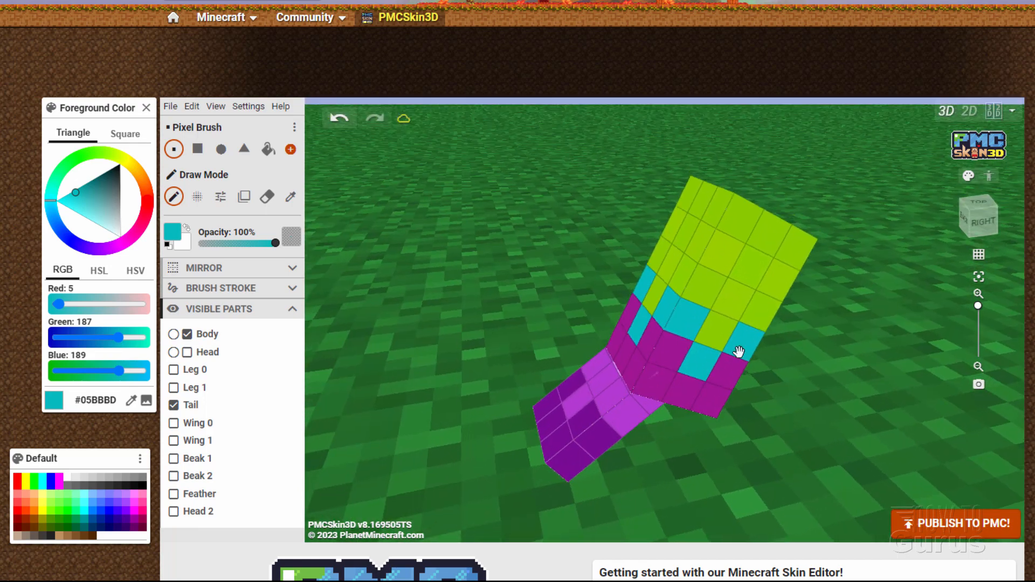
drag(831, 353, 492, 310)
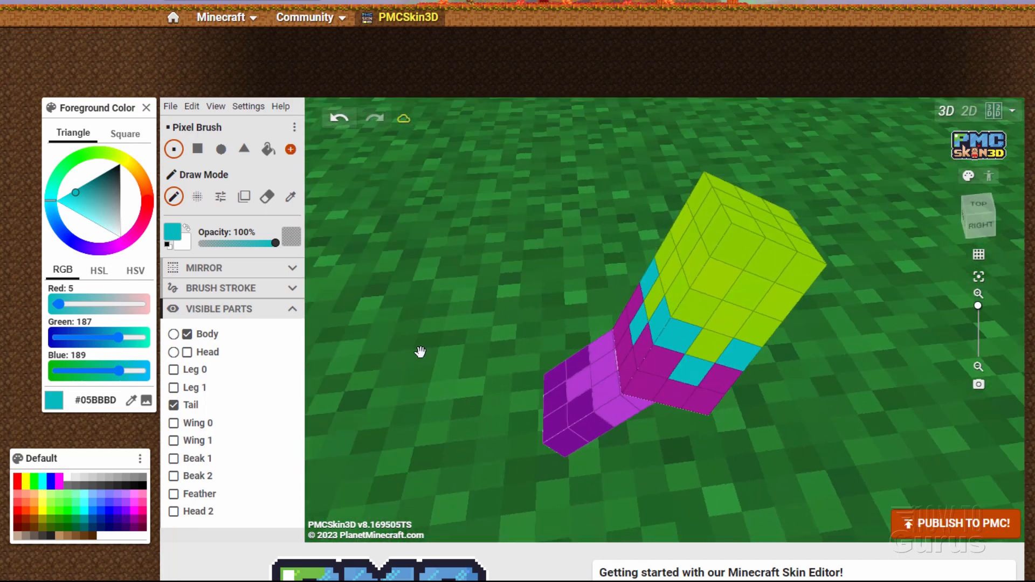
click(173, 423)
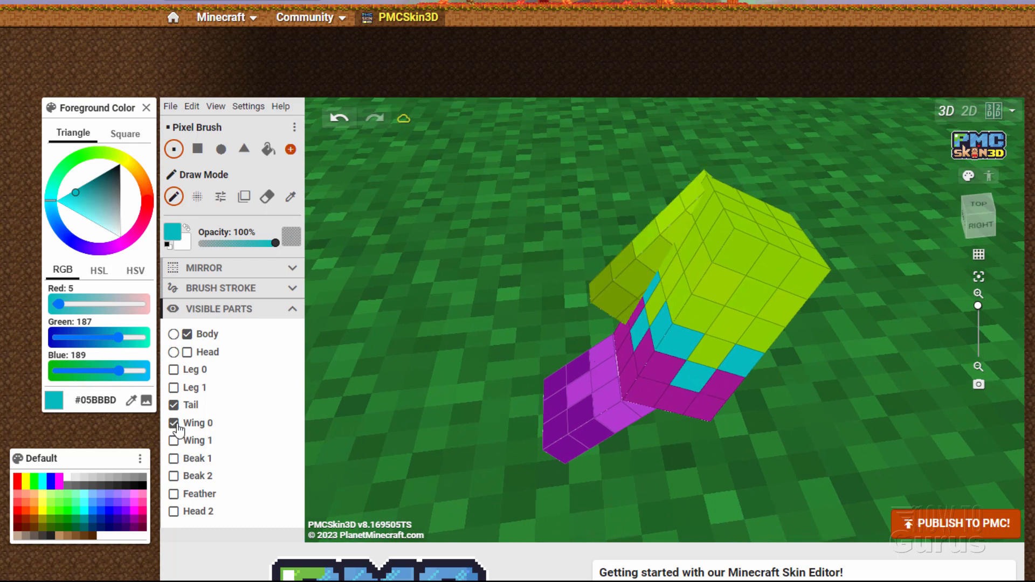
click(174, 441)
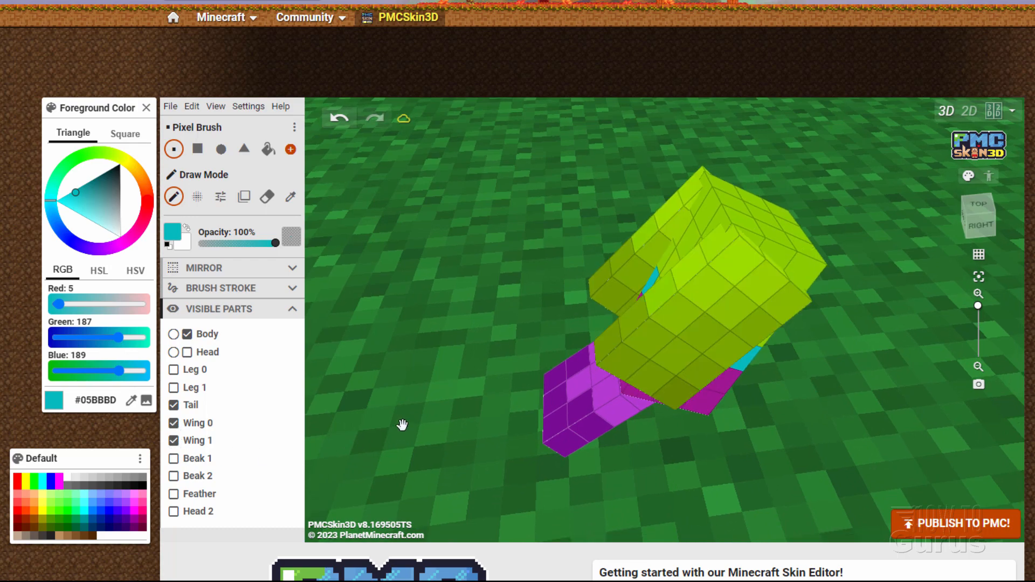
mouse_move(403, 426)
mouse_down()
mouse_move(602, 497)
mouse_move(642, 450)
mouse_up()
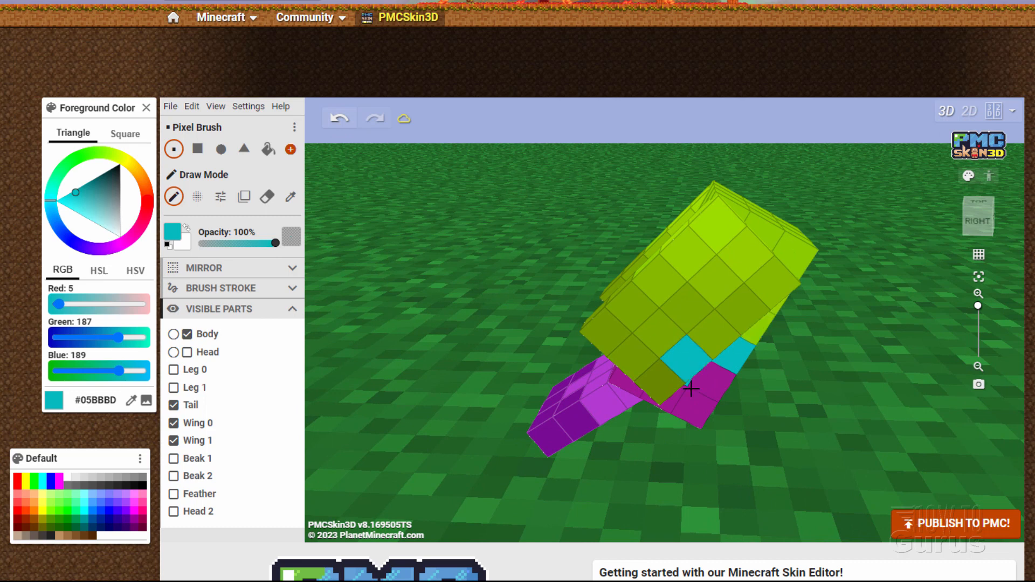
Sample #9F1792 from the body and paint the lower and front edge pixels on the right wing's outer side with it.
click(131, 401)
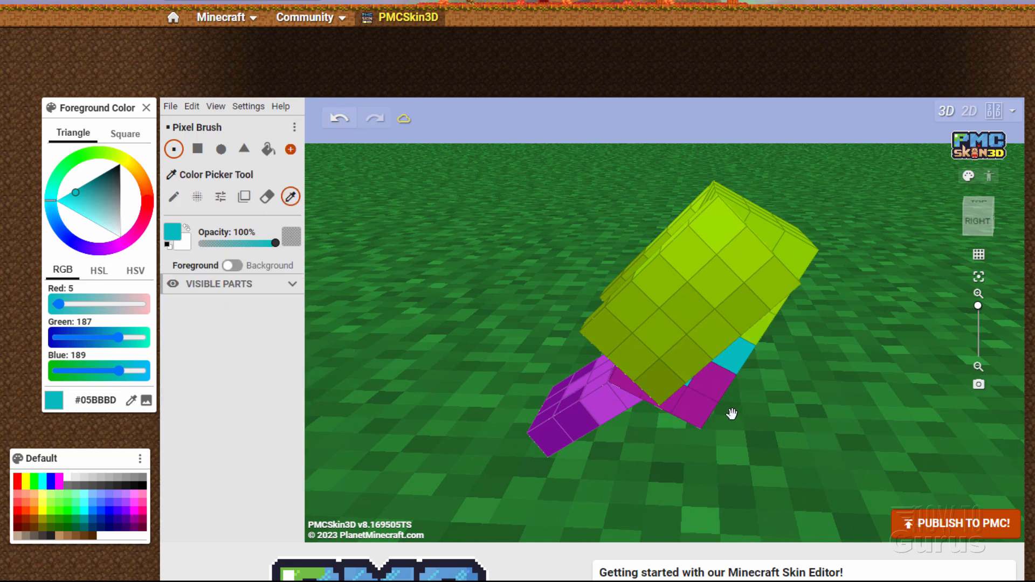
click(716, 386)
click(174, 196)
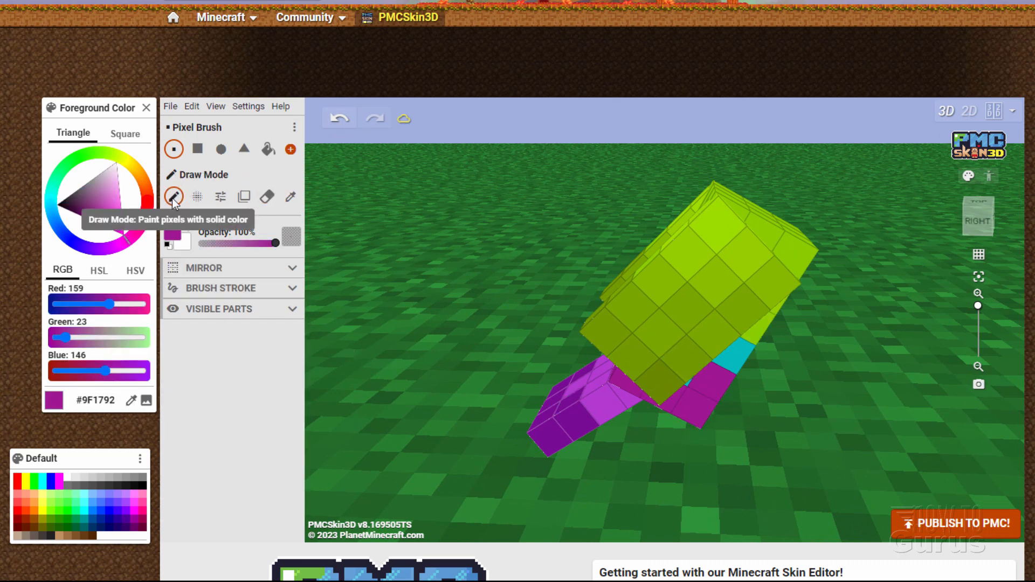
click(599, 341)
mouse_move(602, 340)
mouse_down()
mouse_move(652, 378)
mouse_move(766, 288)
mouse_up()
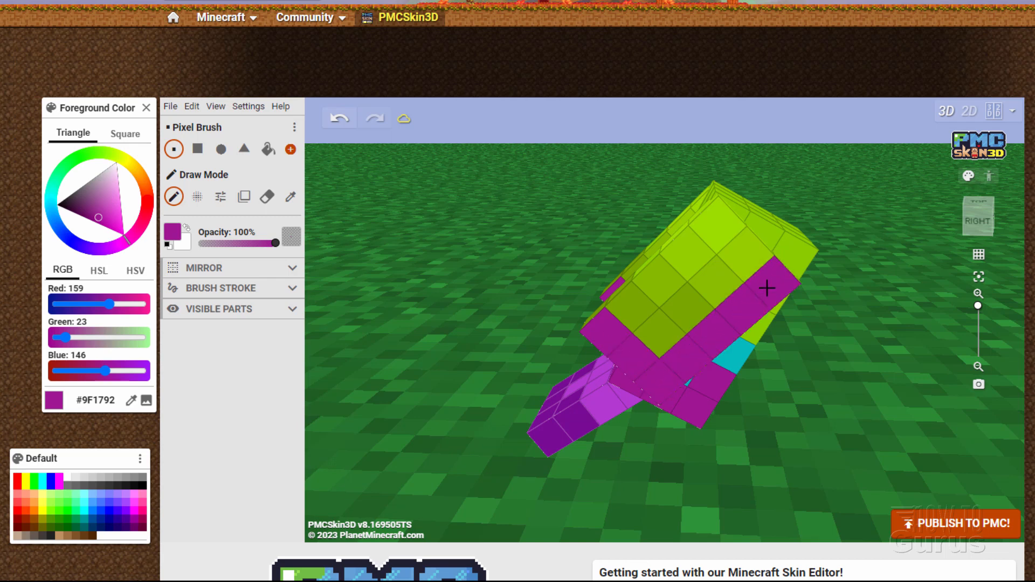
Sample teal #05BBBD from the body and paint a band next to the purple edge on the wings with it.
click(131, 400)
click(737, 361)
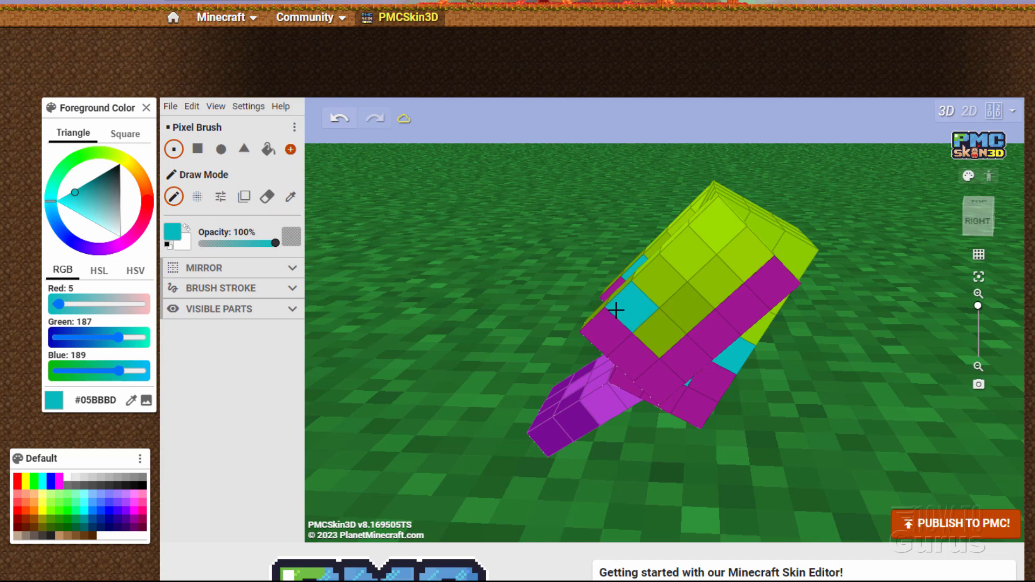
drag(694, 304, 732, 267)
drag(522, 379, 488, 351)
click(619, 376)
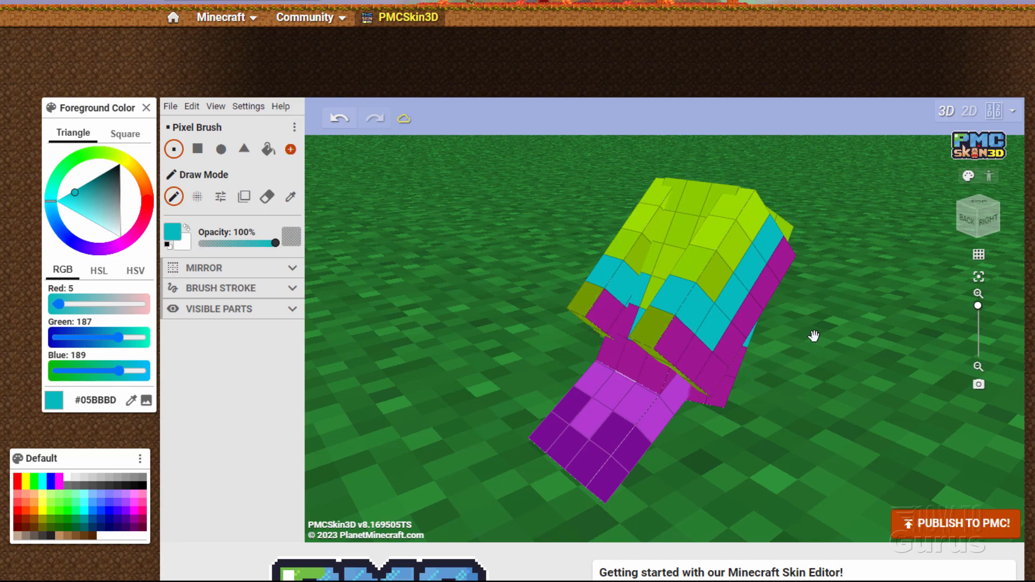
Try an extra teal pixel above the teal band on the right wing's outer side.
drag(814, 337, 663, 383)
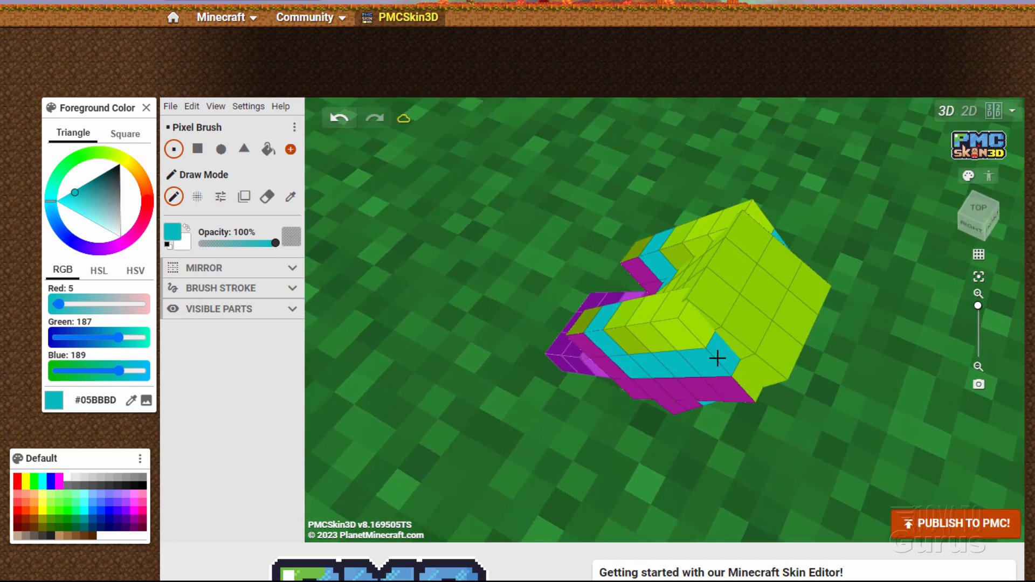
drag(650, 451, 757, 432)
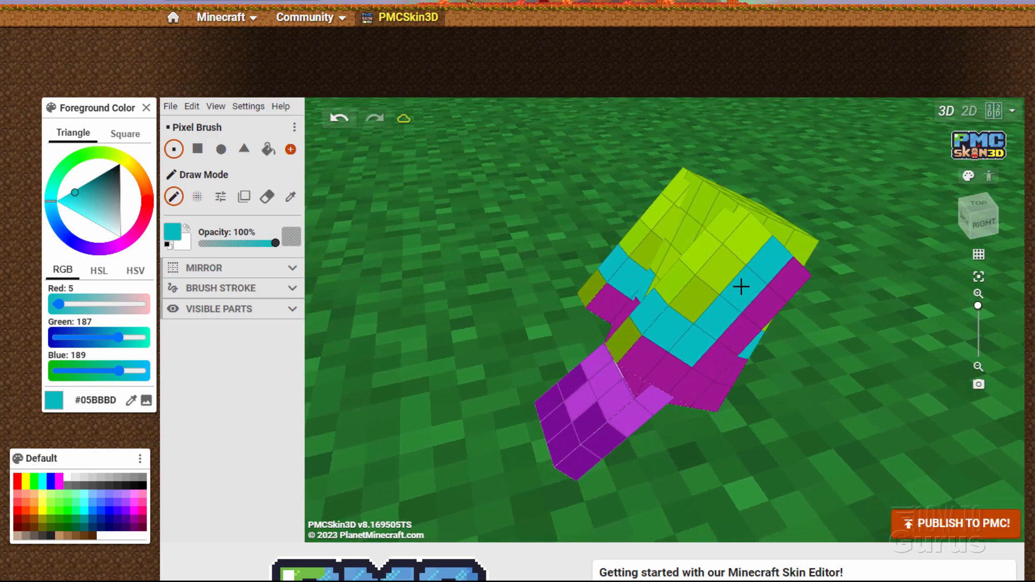
click(693, 300)
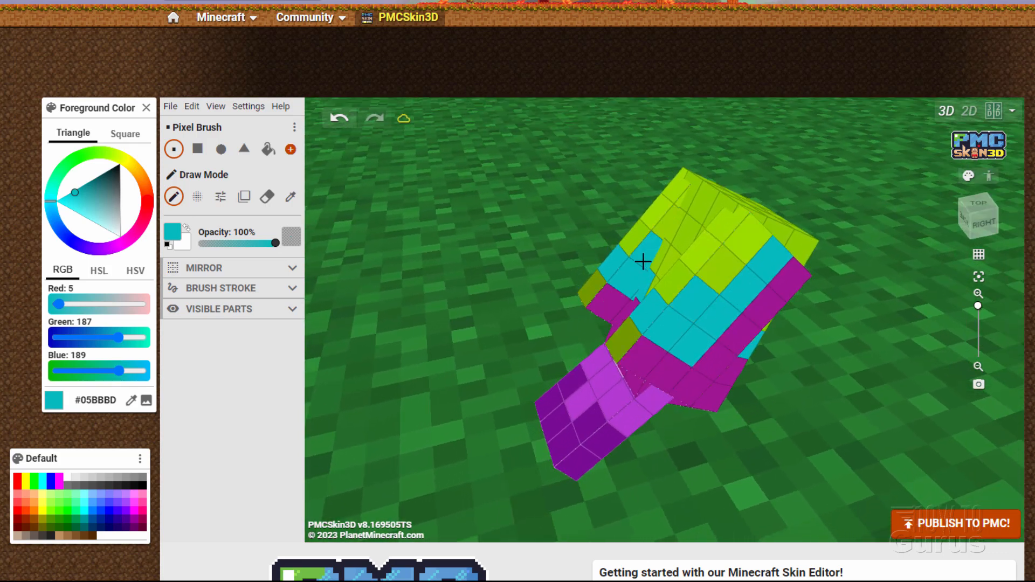
key(ctrl+z)
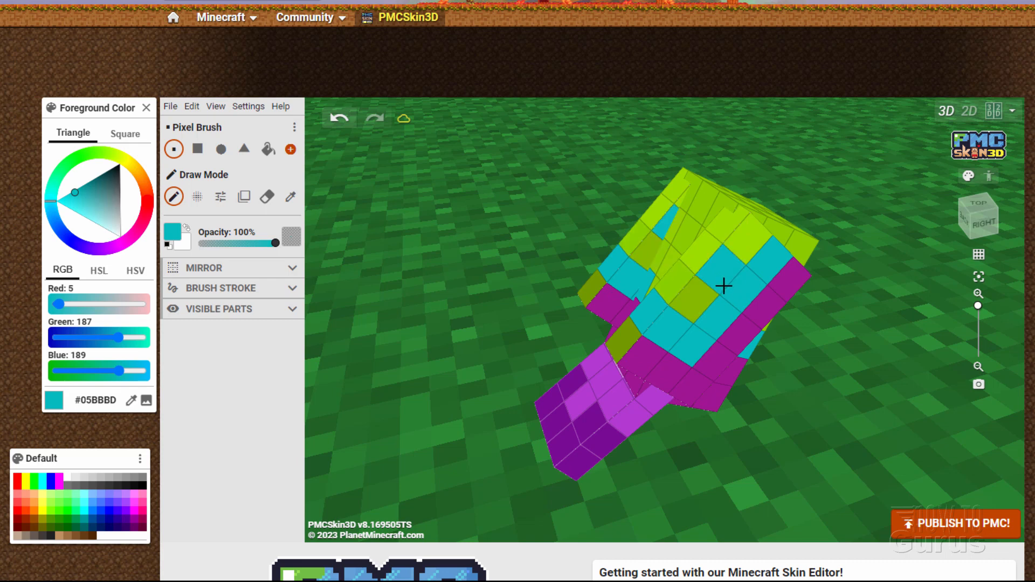
Sample #9F1792 from the model and paint the green pixels along the wings' rear and front edges with it.
key(i)
click(641, 363)
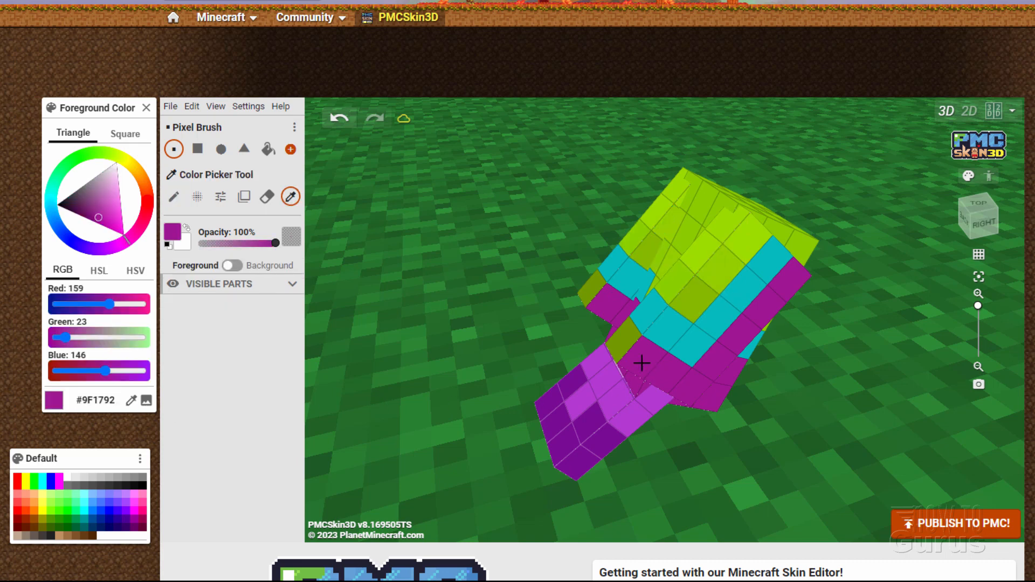
click(173, 196)
drag(593, 288, 618, 339)
drag(767, 358, 597, 335)
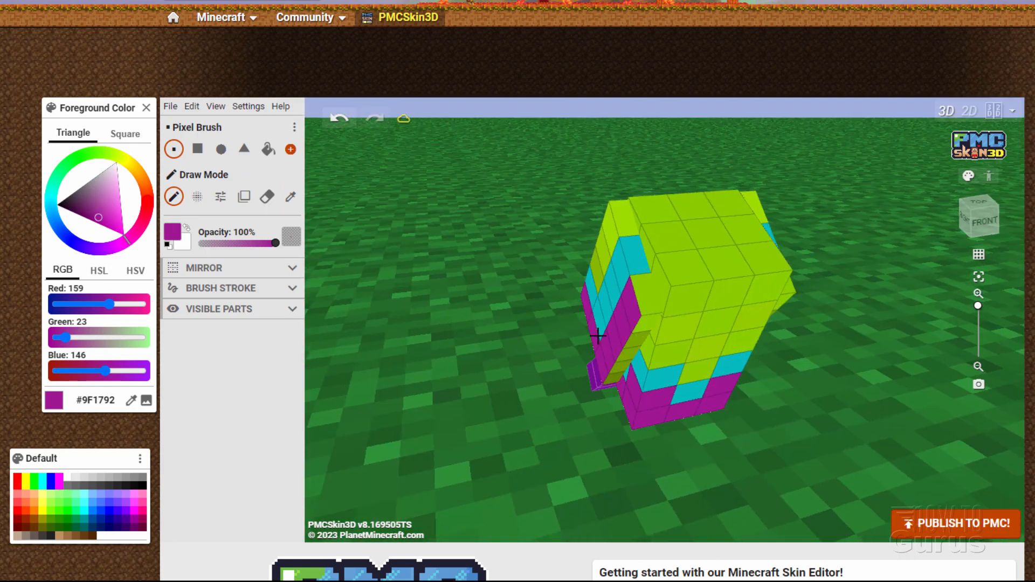
drag(637, 305, 642, 301)
drag(630, 433, 620, 374)
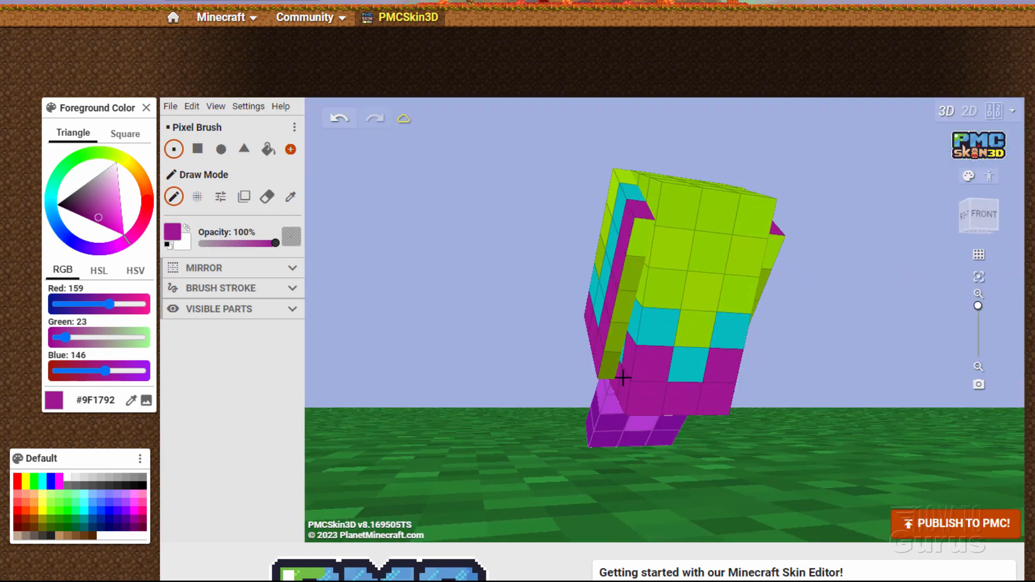
mouse_move(622, 291)
mouse_down()
mouse_move(638, 240)
mouse_move(628, 306)
mouse_move(600, 367)
mouse_up()
Paint the left wing's outer lower edge with #9F1792 and the adjacent strip with teal #05BBBD sampled from the wing.
mouse_move(544, 222)
mouse_down()
mouse_move(557, 326)
mouse_move(591, 303)
mouse_move(323, 292)
mouse_up()
mouse_move(615, 319)
mouse_down()
mouse_move(707, 376)
mouse_move(744, 326)
mouse_move(723, 366)
mouse_move(696, 387)
mouse_up()
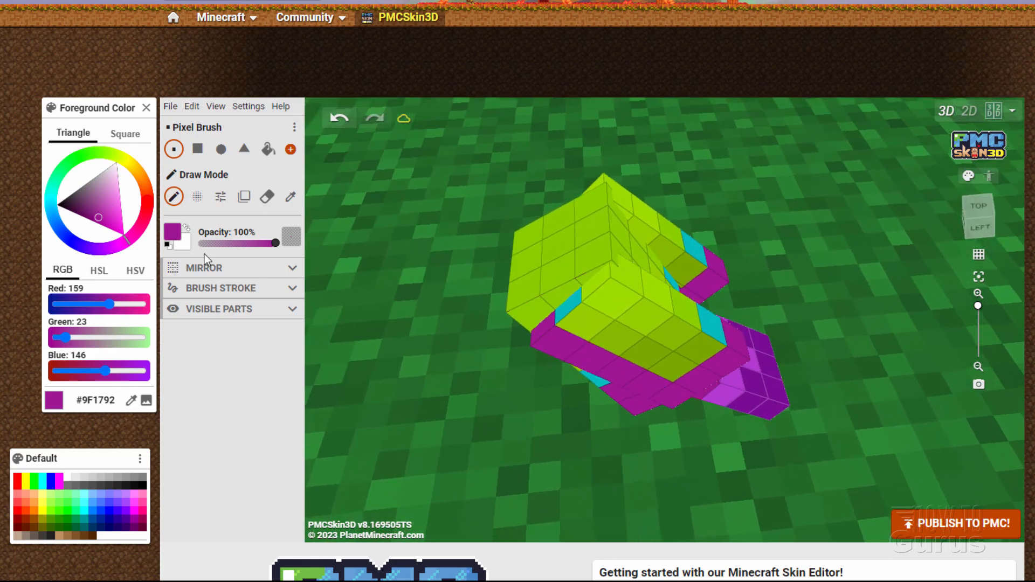
click(129, 403)
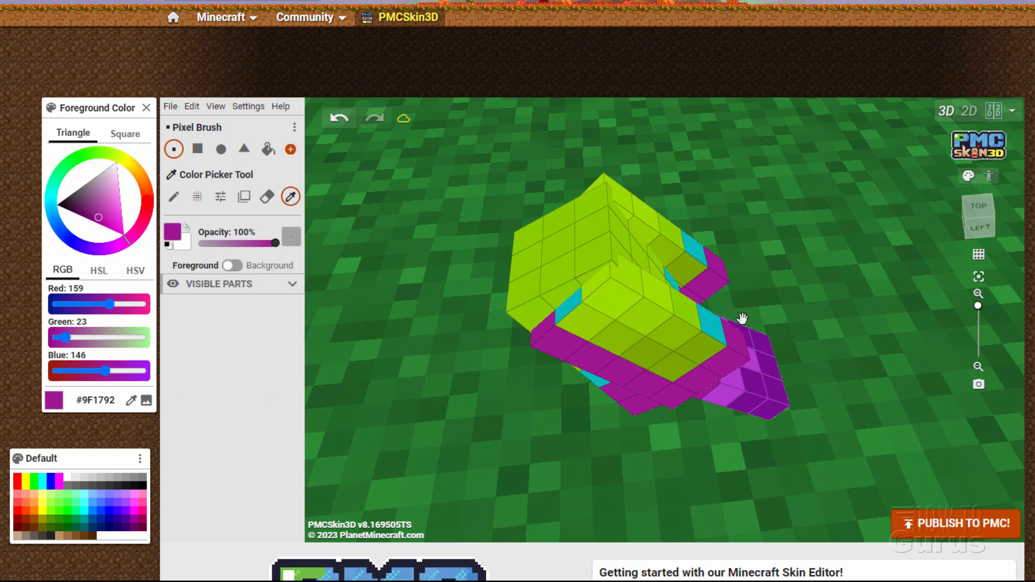
click(715, 328)
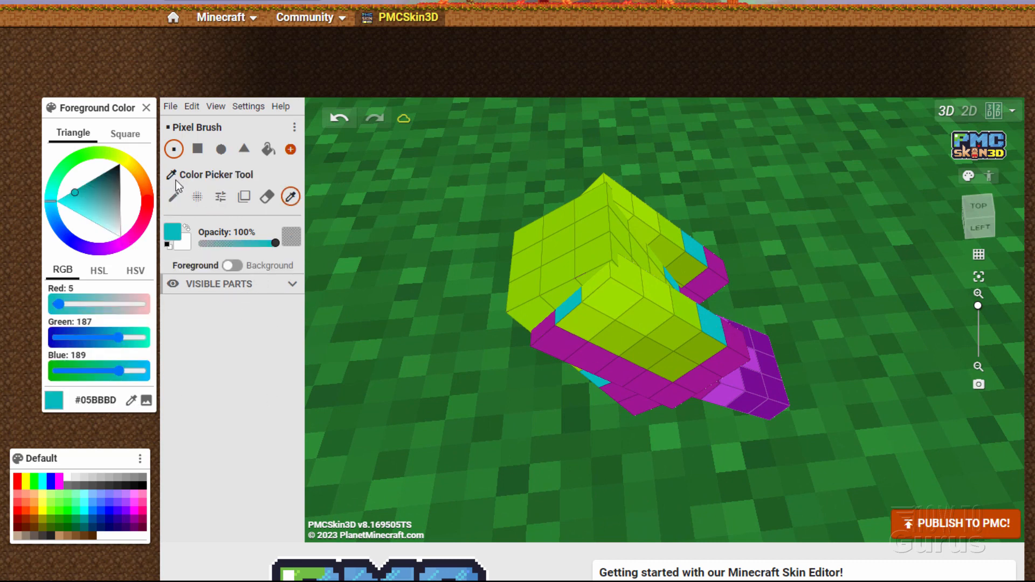
click(171, 201)
drag(596, 327, 657, 358)
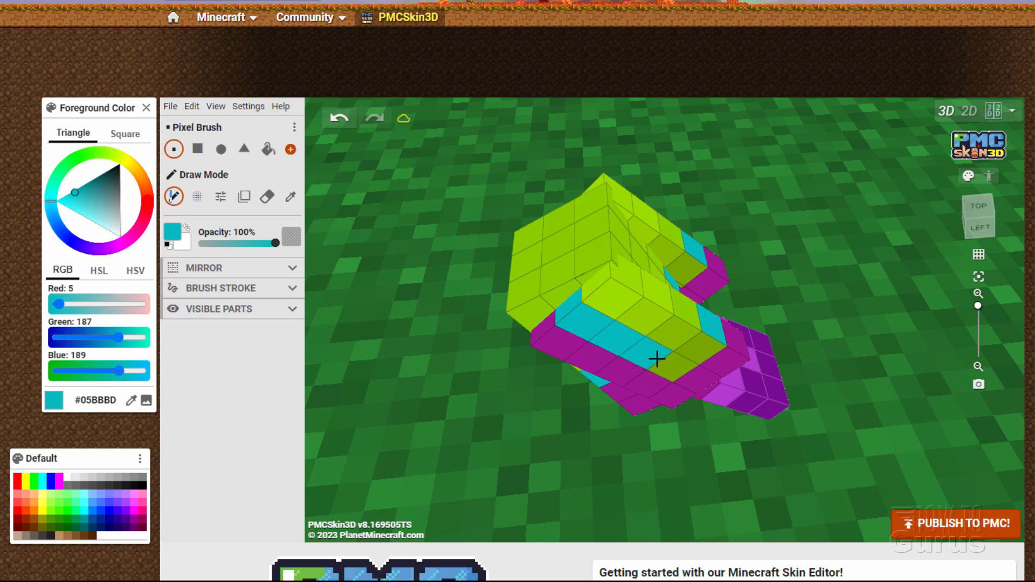
Sample purple #9F1792 from the wing and paint the remaining olive-green pixels on the undersides of both wing tips with it.
drag(425, 379, 508, 406)
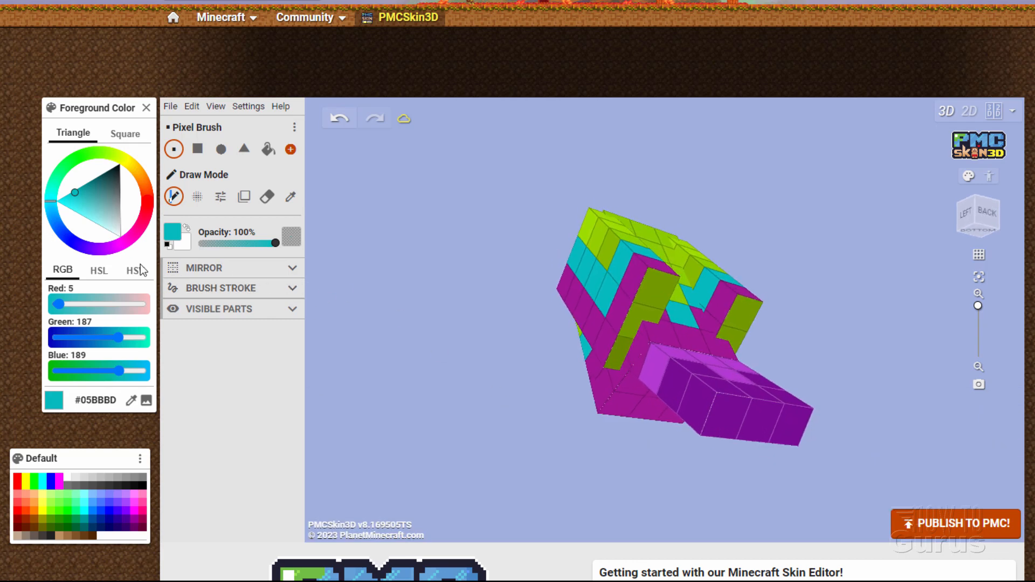
click(131, 400)
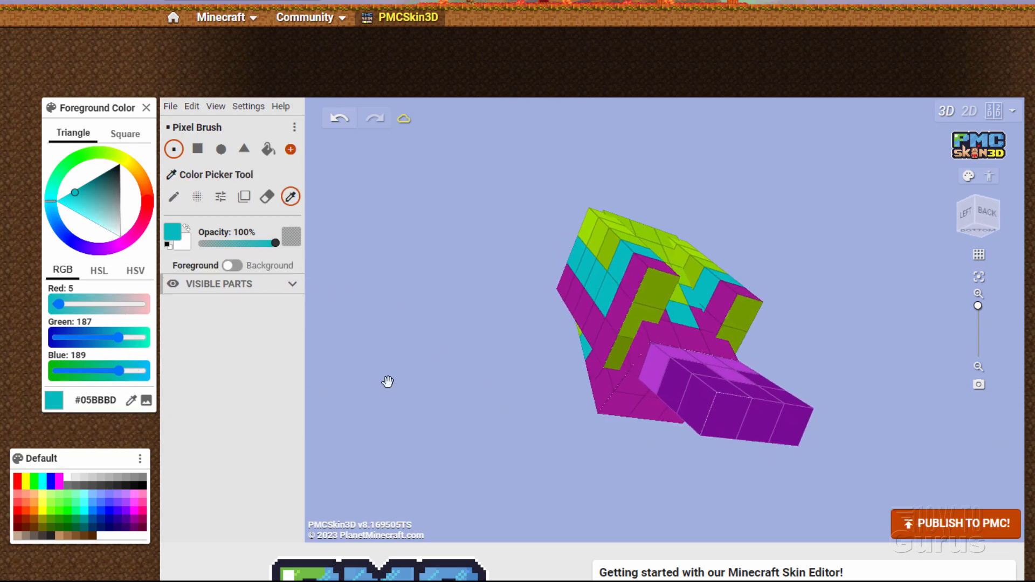
click(620, 312)
click(174, 196)
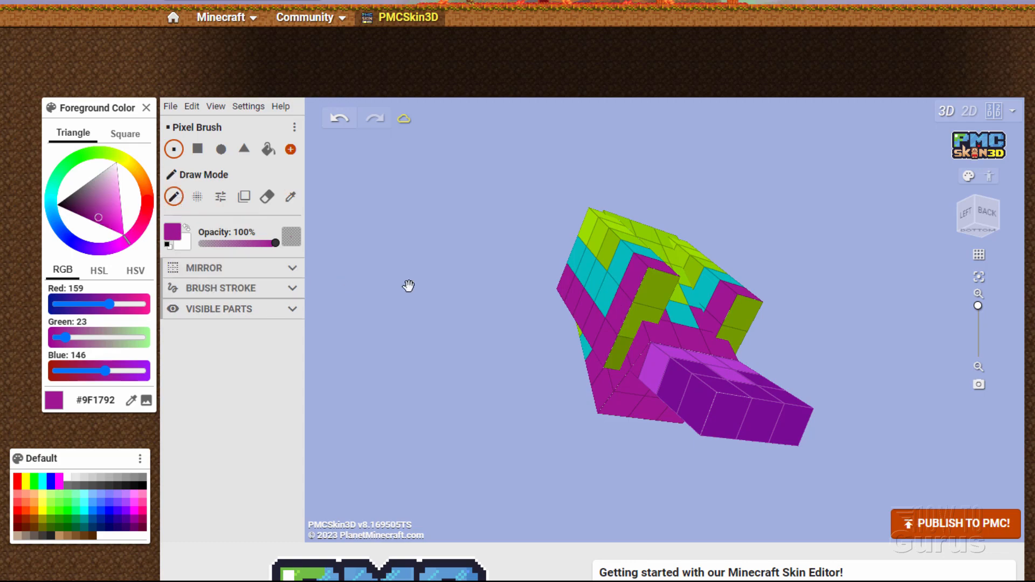
mouse_move(742, 313)
mouse_down()
mouse_move(648, 292)
mouse_move(619, 341)
mouse_move(620, 369)
mouse_up()
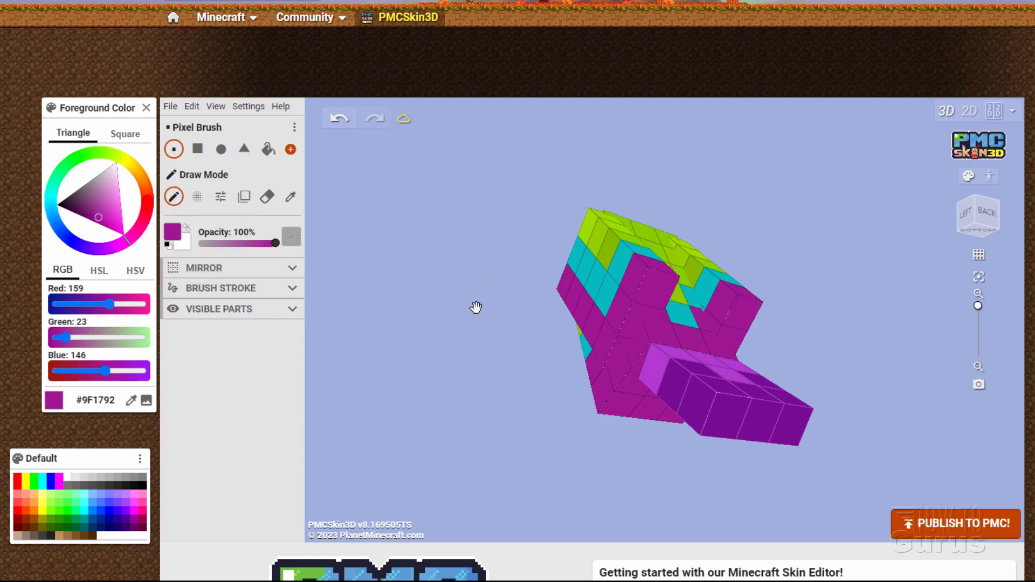
Show the Head, Leg 0, Leg 1, Beak 1, Beak 2, Feather and Head 2 parts alongside the body, tail and wings.
mouse_move(476, 307)
mouse_down()
mouse_move(510, 388)
mouse_move(716, 406)
mouse_move(786, 370)
mouse_move(516, 404)
mouse_move(543, 421)
mouse_move(534, 420)
mouse_up()
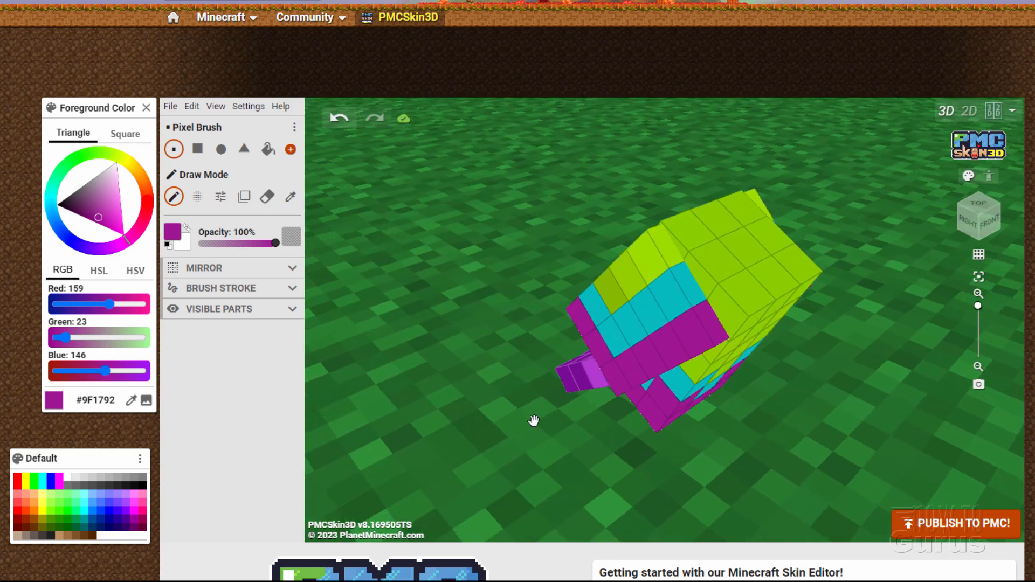
click(279, 310)
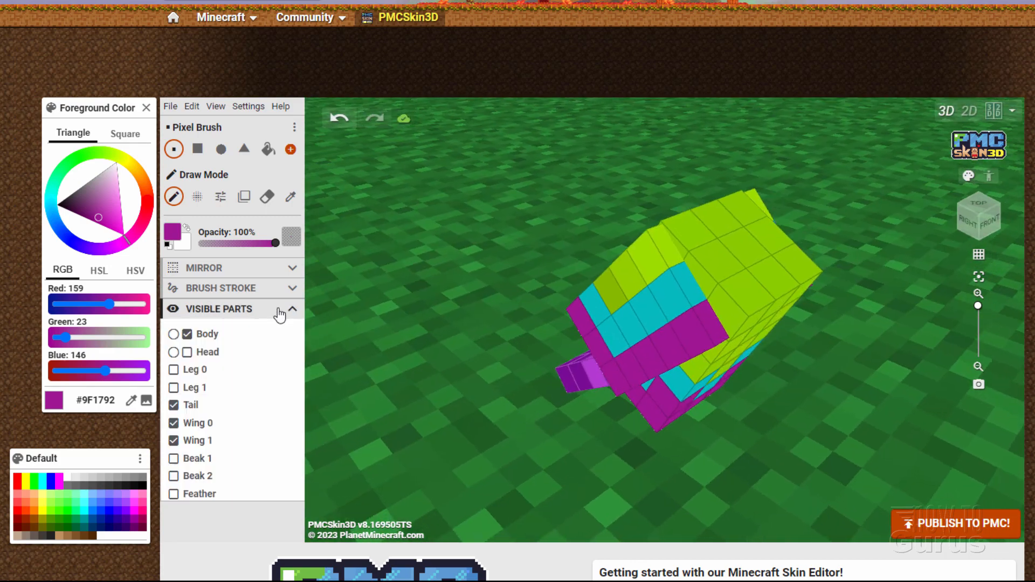
click(187, 352)
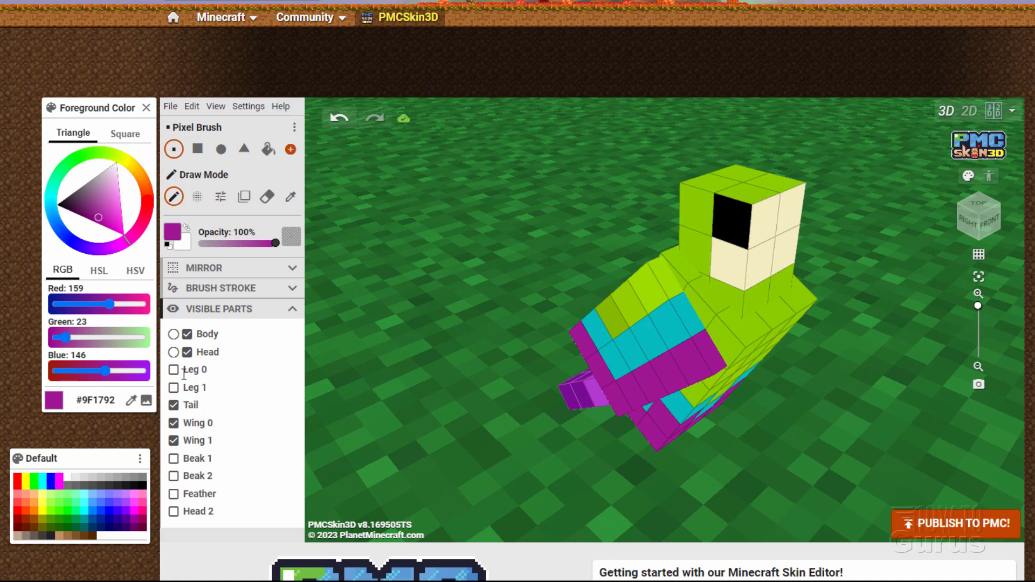
click(174, 370)
click(173, 387)
click(174, 459)
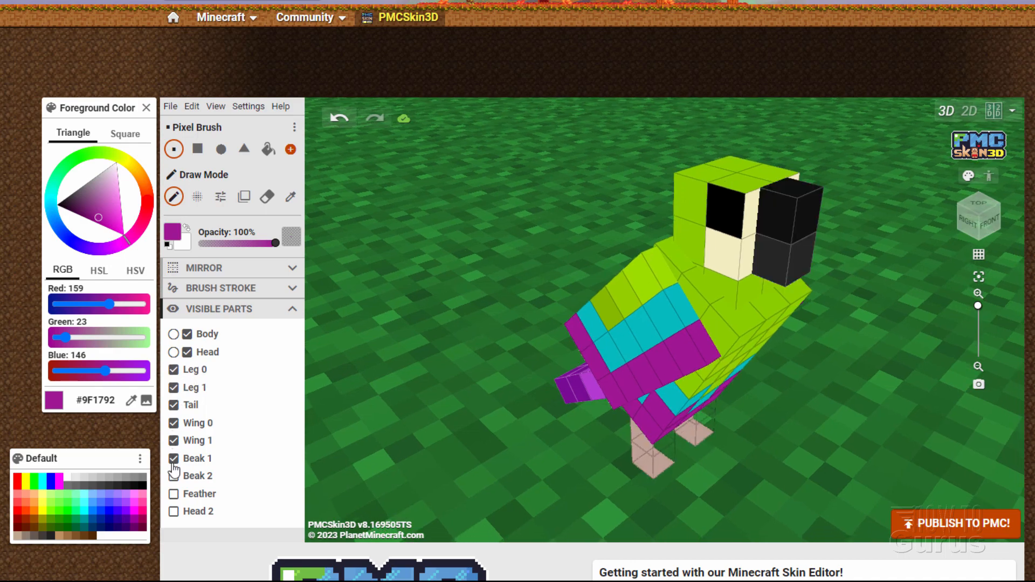
click(174, 476)
click(173, 494)
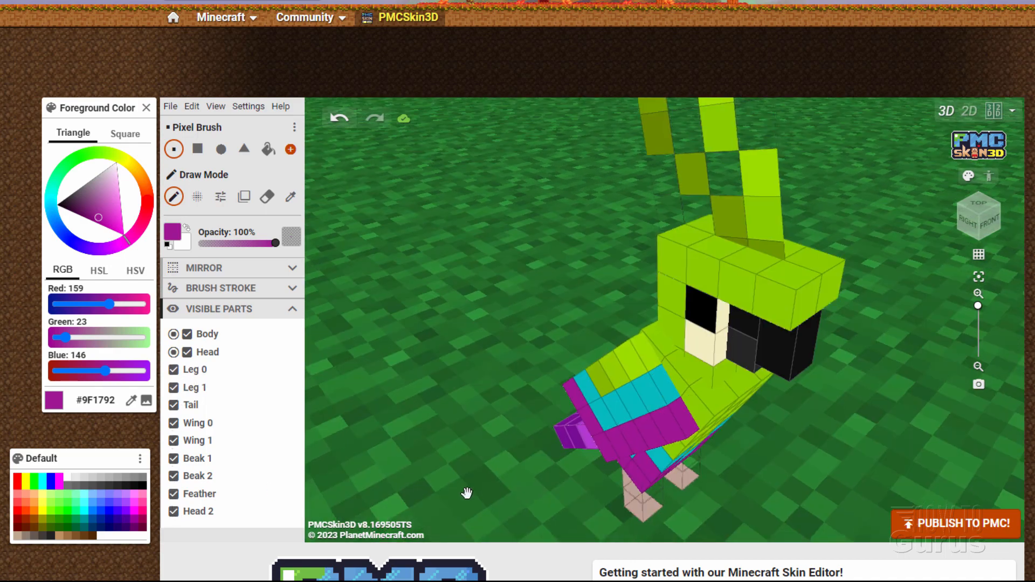
Undo the stray purple strokes painted on the parrot's chest.
drag(467, 492, 568, 377)
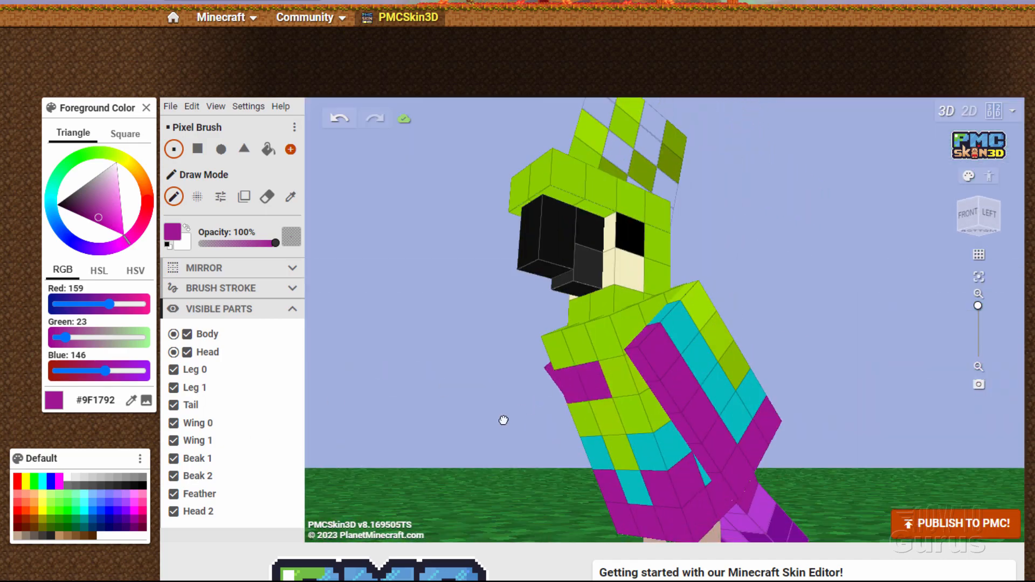
drag(504, 420, 638, 445)
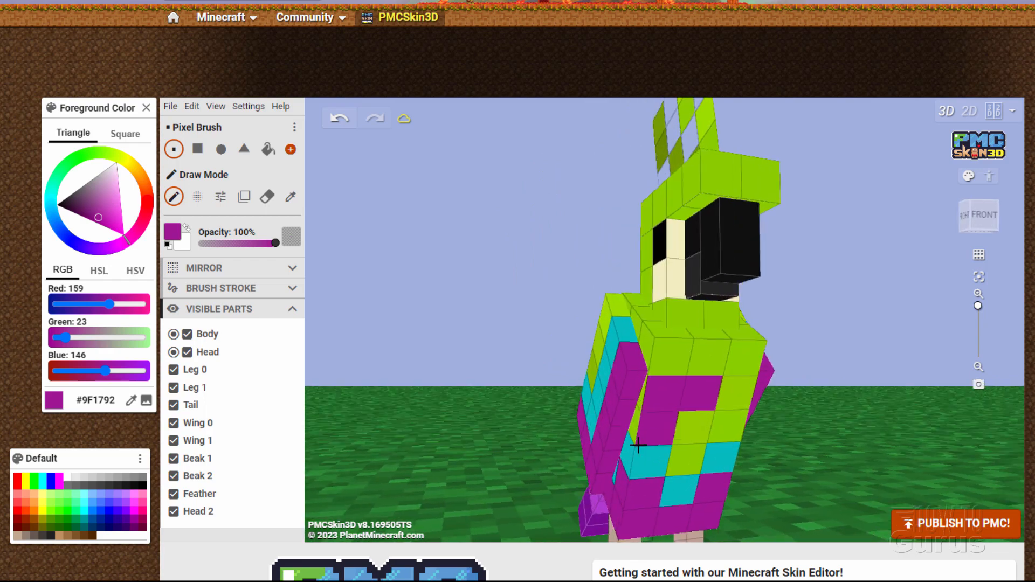
key(ctrl+z)
key(ctrl+z)
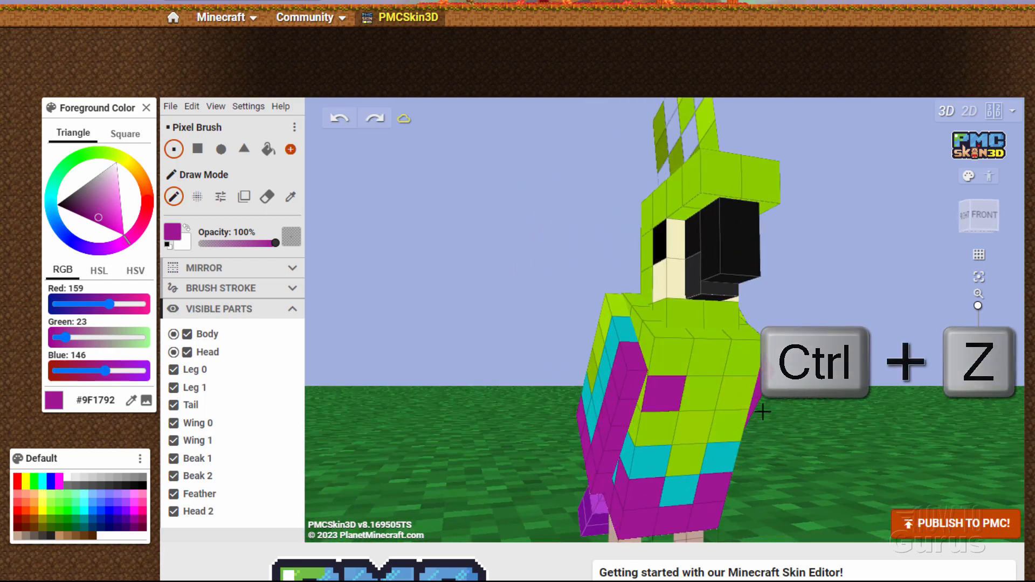
Paint the dark green pixels of the parrot's head feather purple with #9F1792.
drag(923, 285, 553, 335)
drag(828, 243, 791, 241)
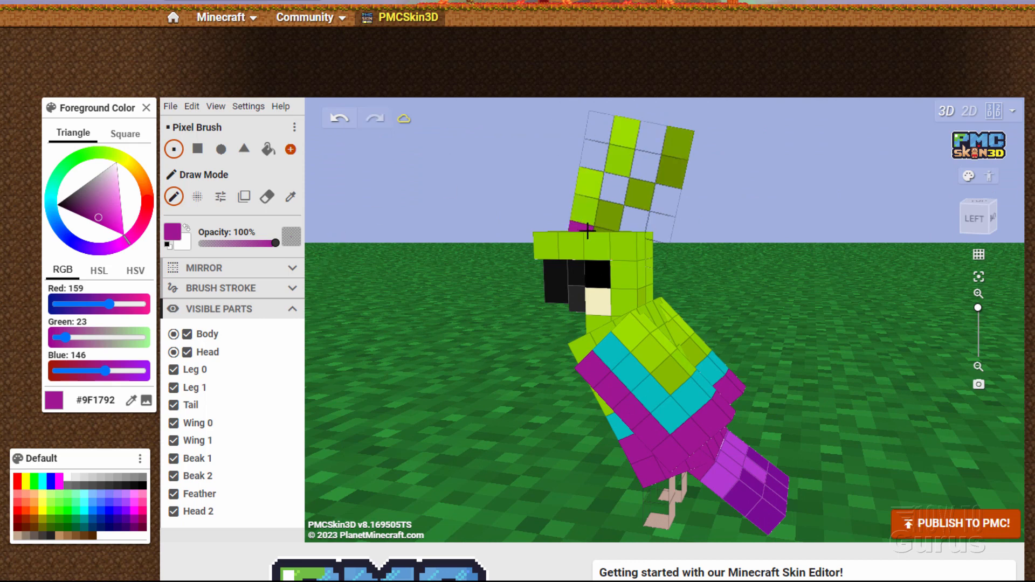
mouse_move(598, 231)
mouse_down()
mouse_move(664, 178)
mouse_move(673, 151)
mouse_up()
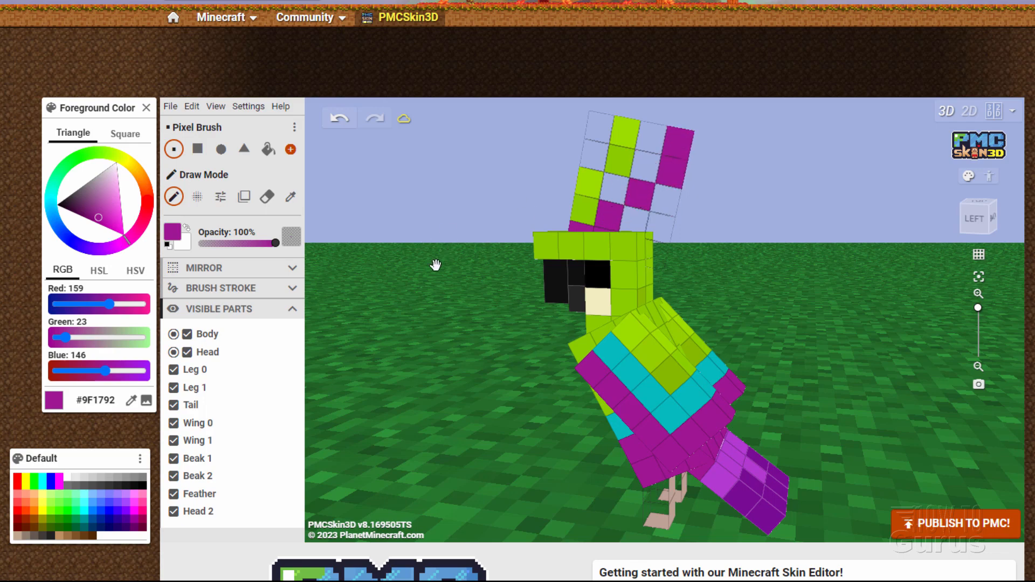
Sample teal #05BBBD from the wing and paint the remaining light green pixels of the head feather with it.
click(131, 400)
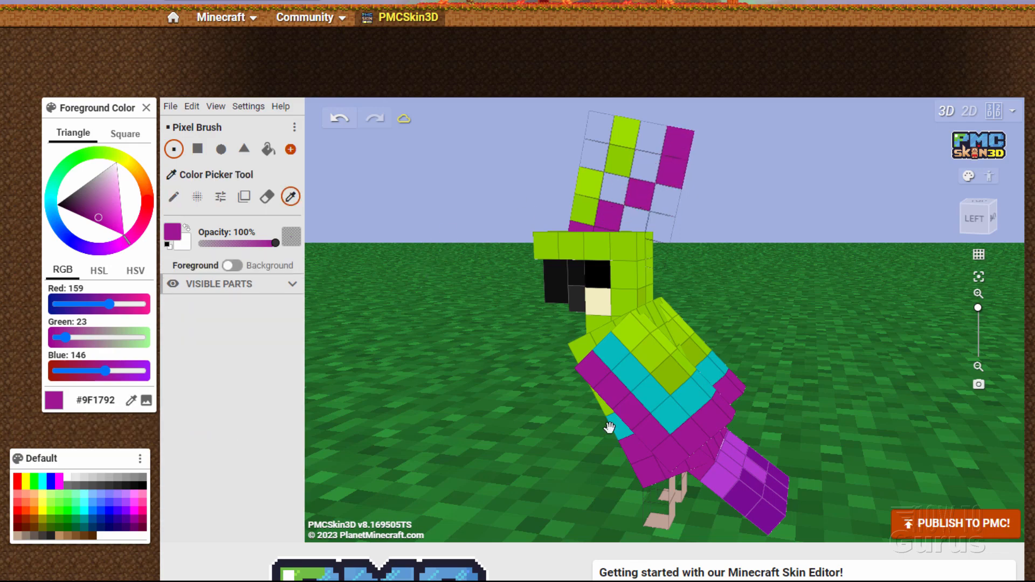
click(654, 398)
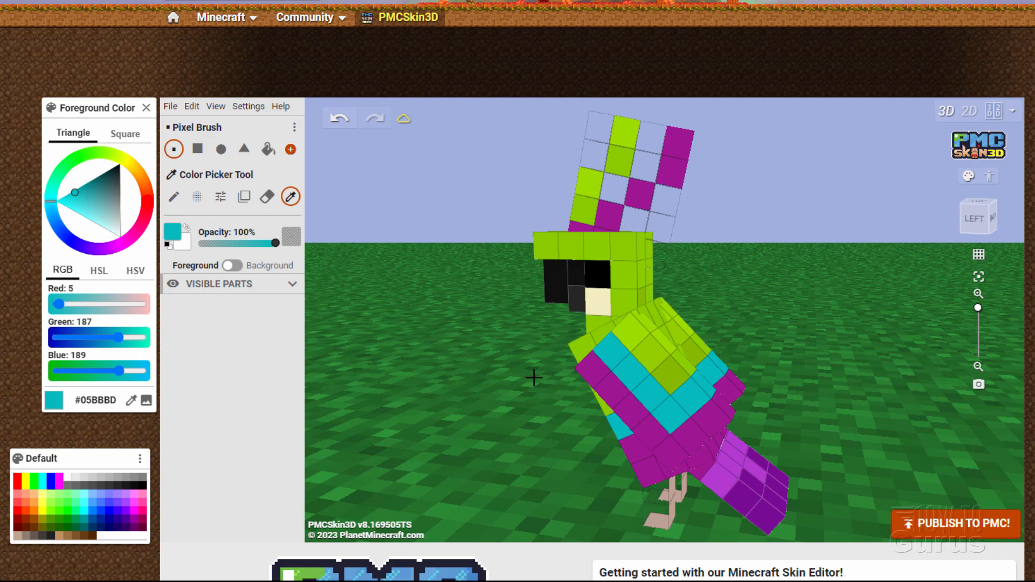
click(173, 196)
click(626, 130)
drag(629, 152, 597, 177)
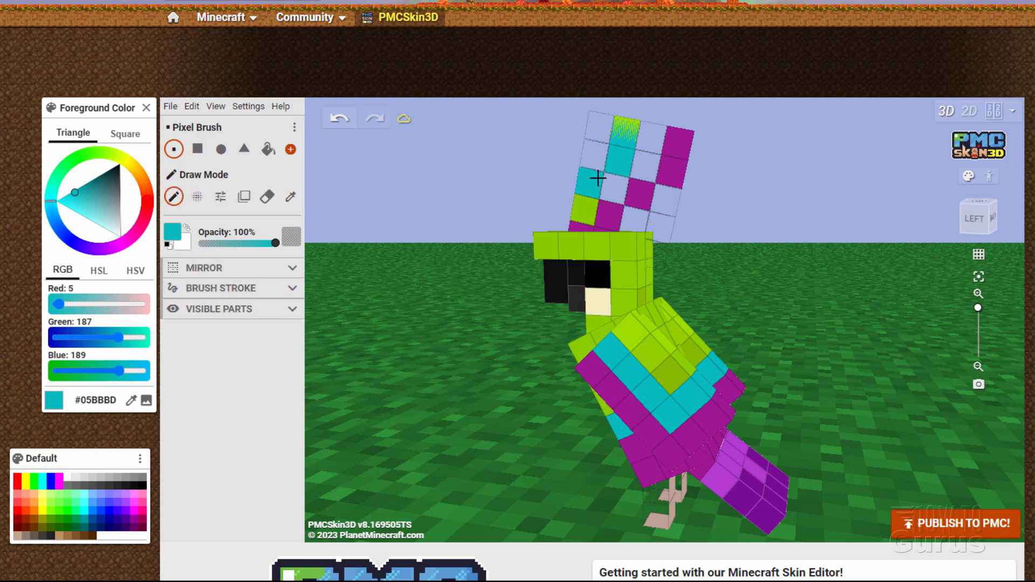
drag(747, 286, 830, 303)
drag(382, 266, 460, 282)
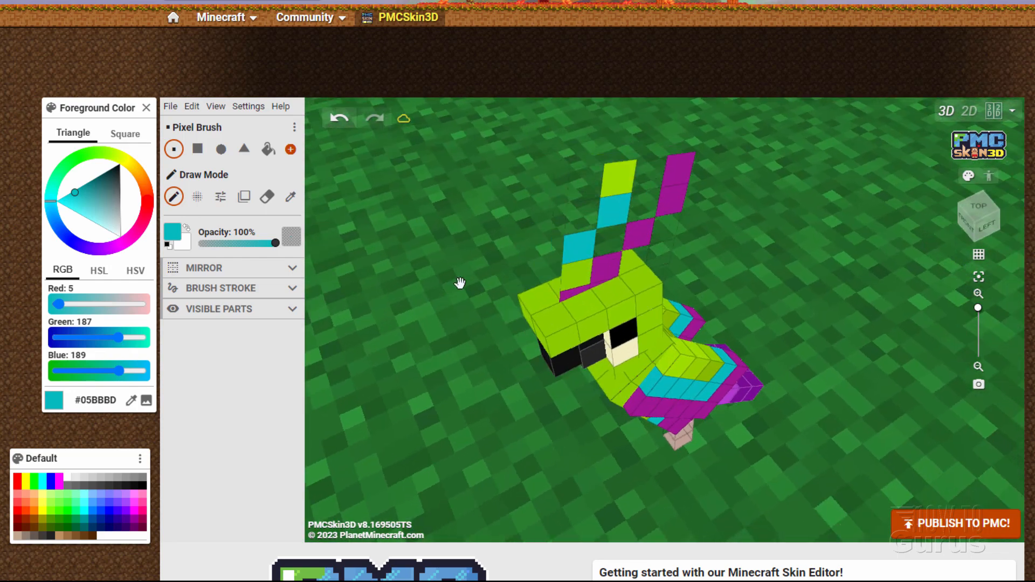
click(611, 202)
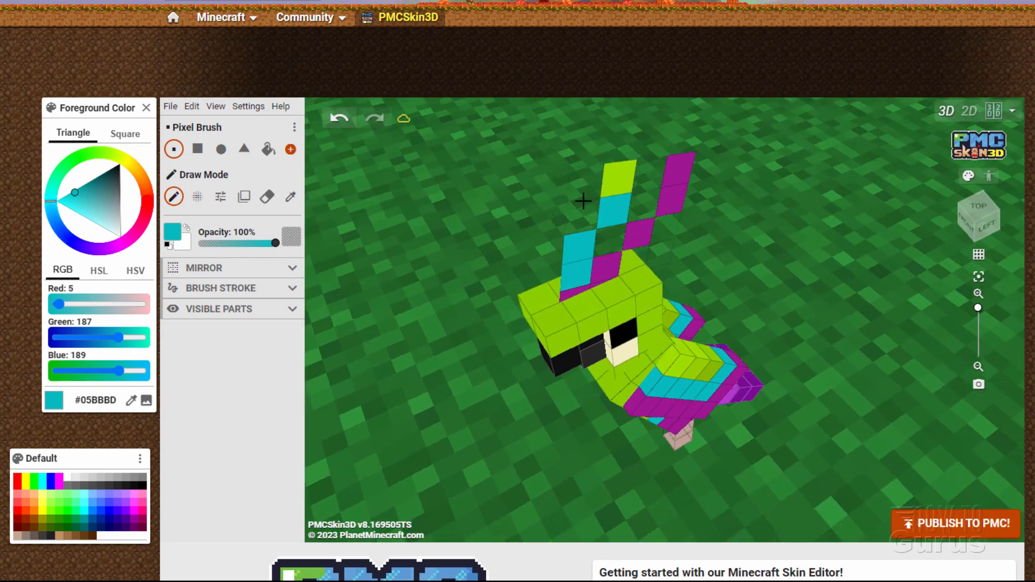
drag(359, 282, 442, 350)
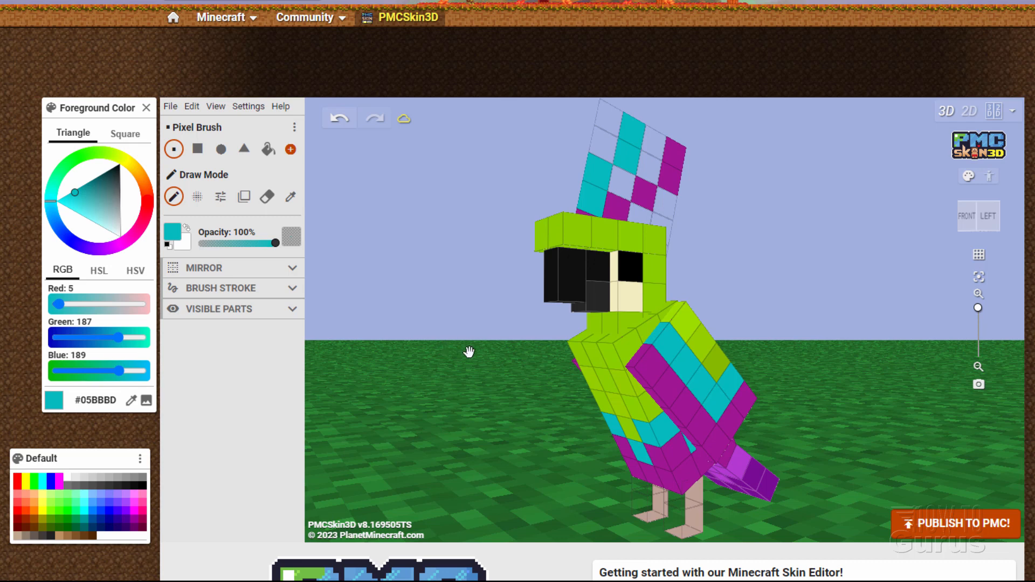
Save the finished skin to the pack folder as the PNG image pmcskin3d-parrot.png.
click(170, 107)
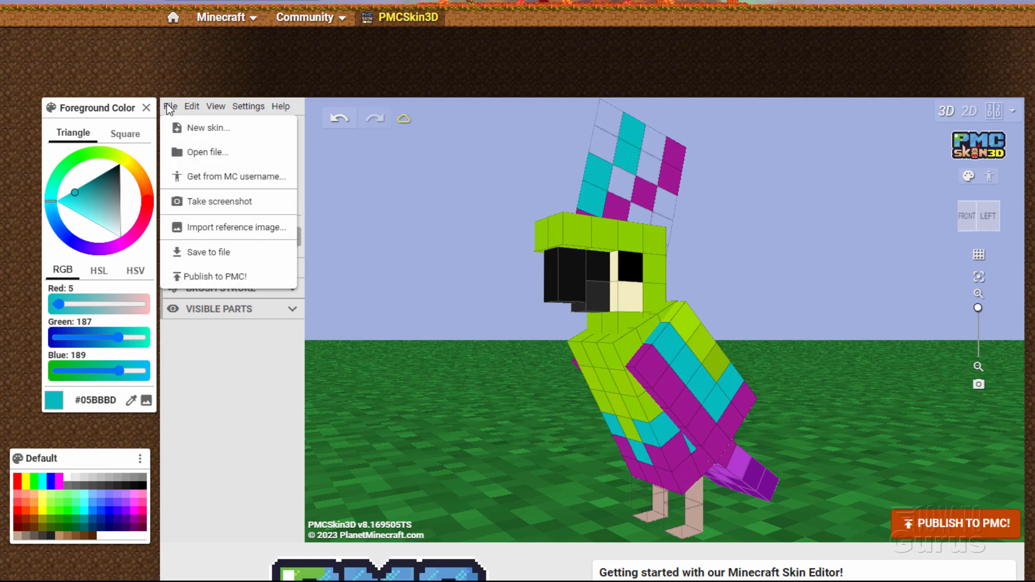
click(212, 254)
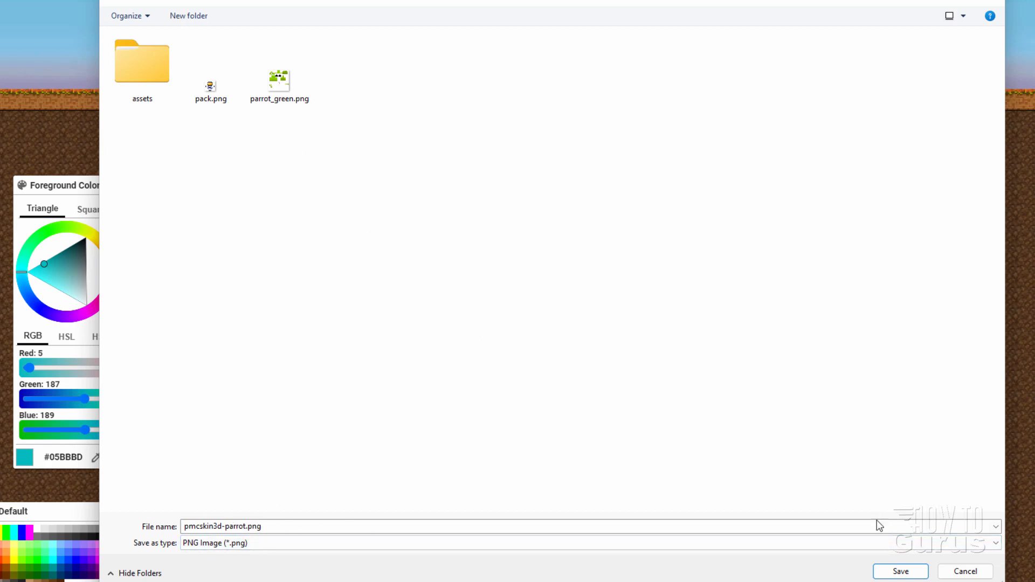
click(911, 570)
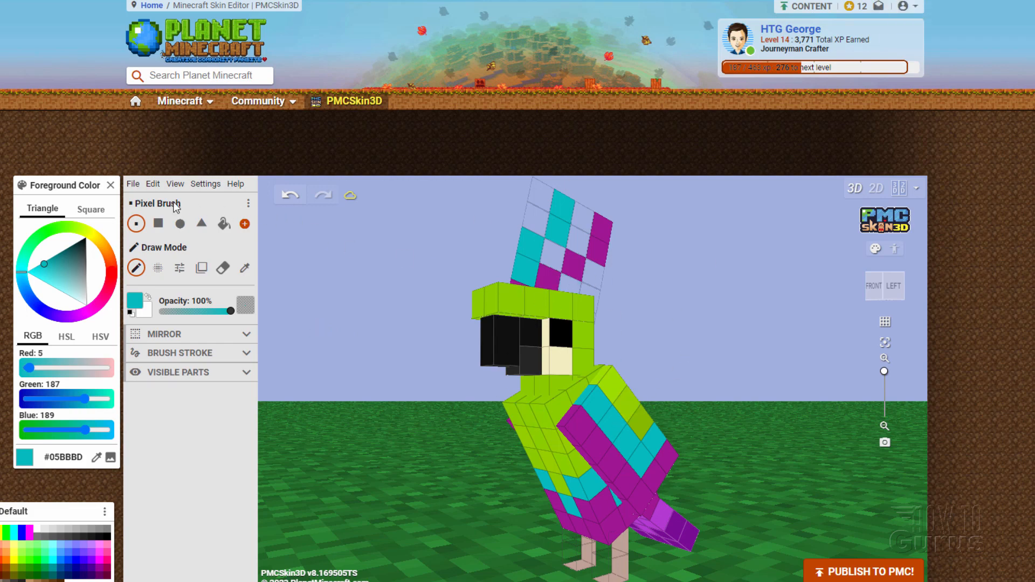
Publish the parrot skin to Planet Minecraft and choose the mob skin download on the New Green Parrot page.
click(133, 185)
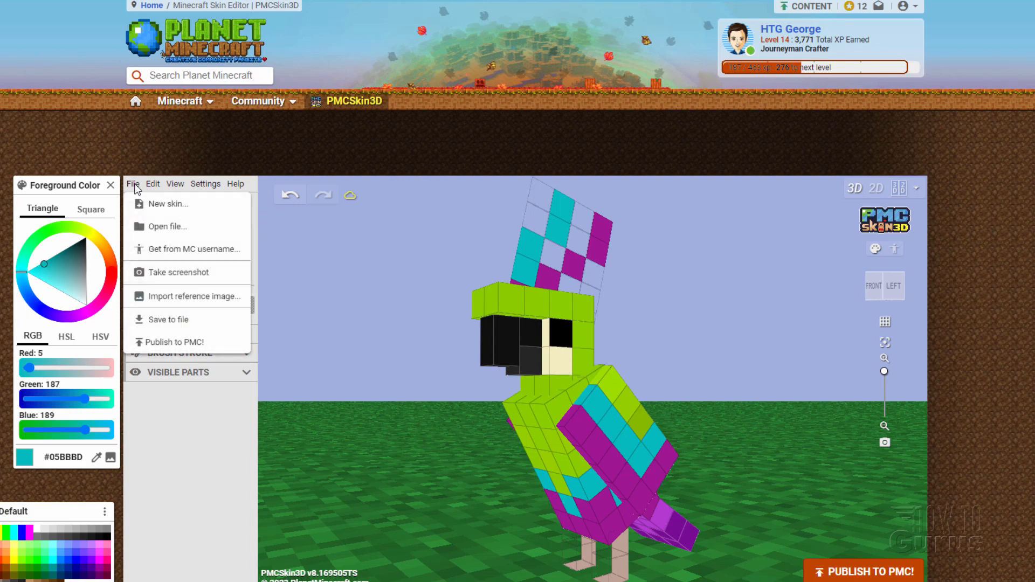
click(173, 342)
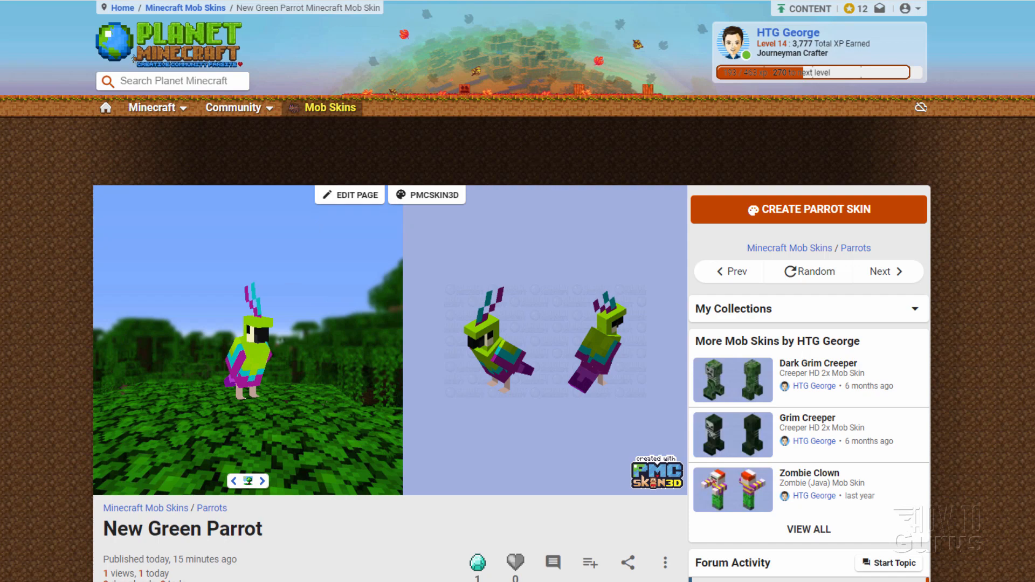
scroll(608, 525, down, 3)
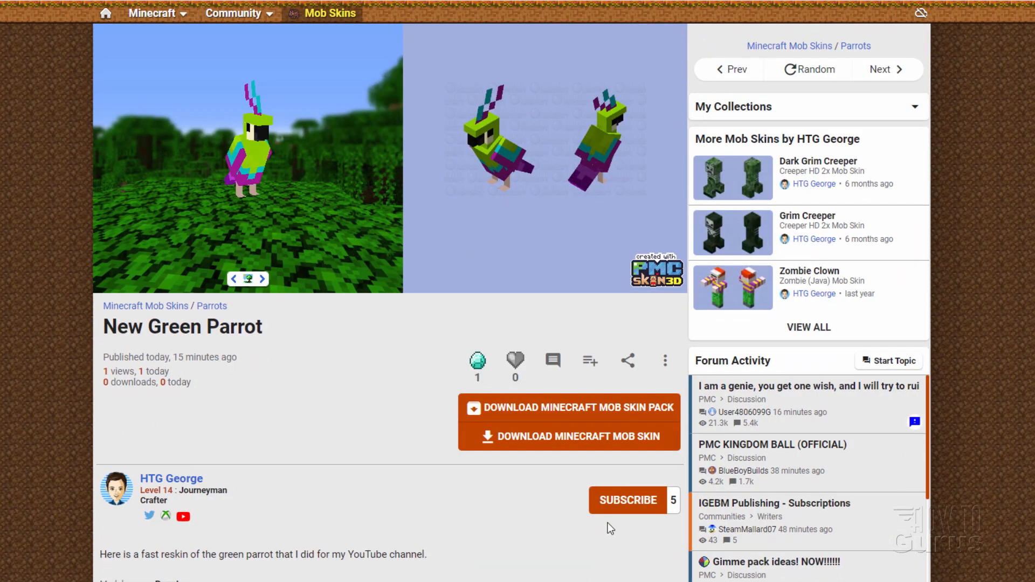
click(557, 441)
scroll(341, 427, up, 3)
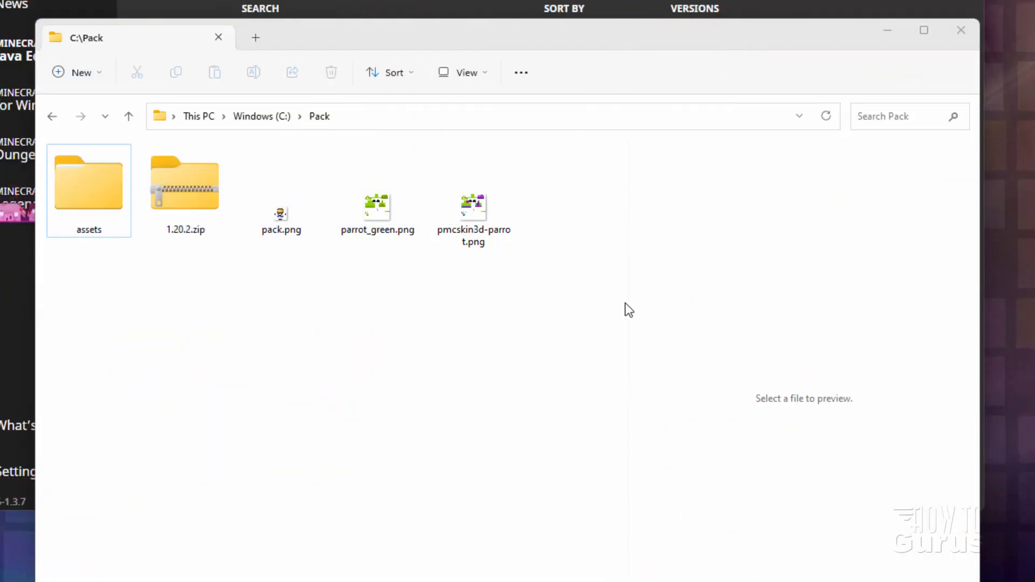
Move pmcskin3d-parrot.png from C:\Pack through the nested folders into assets\minecraft\textures\entity\parrot.
click(459, 215)
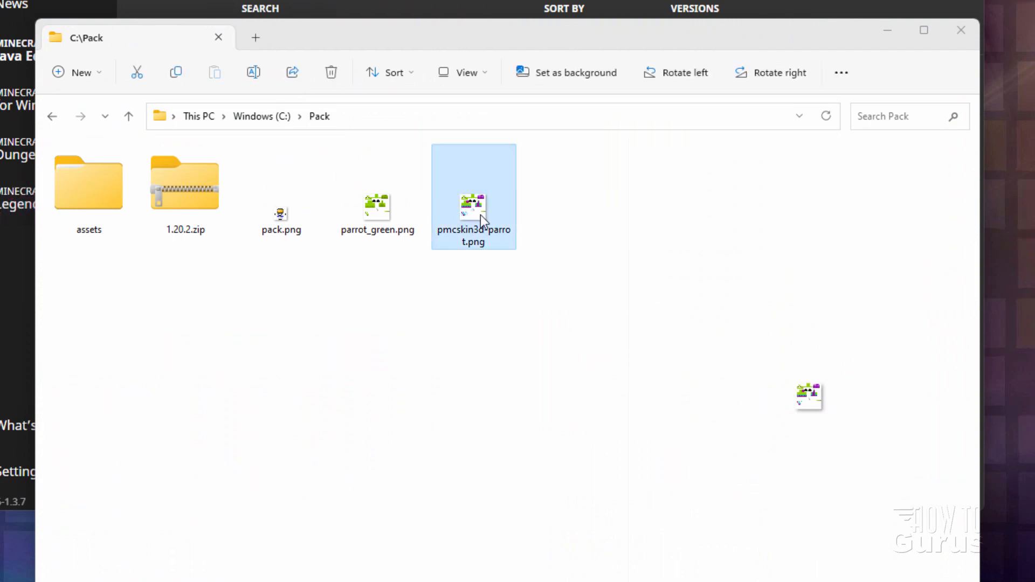
drag(472, 212, 83, 190)
double_click(83, 190)
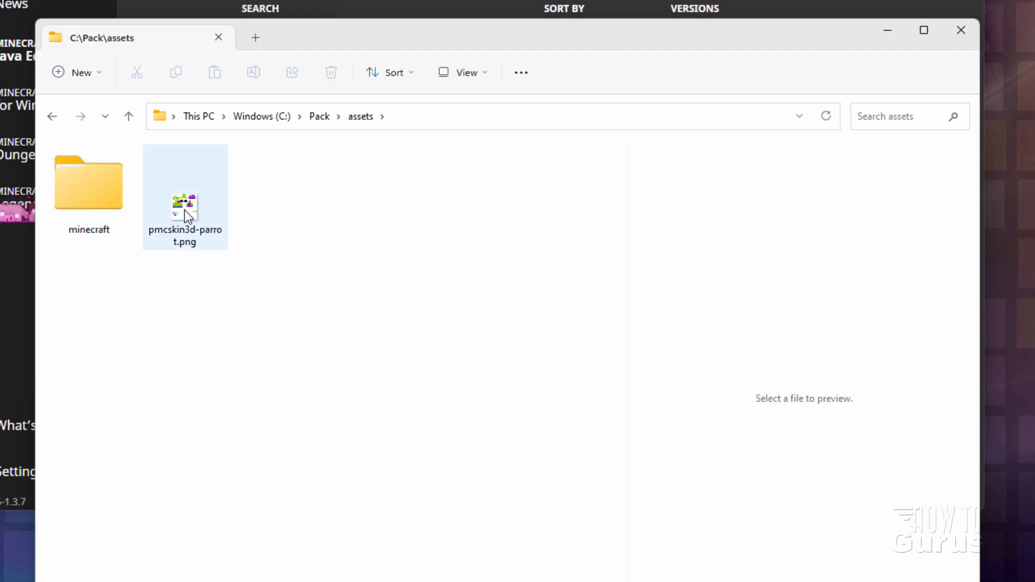
drag(185, 213, 97, 215)
double_click(97, 216)
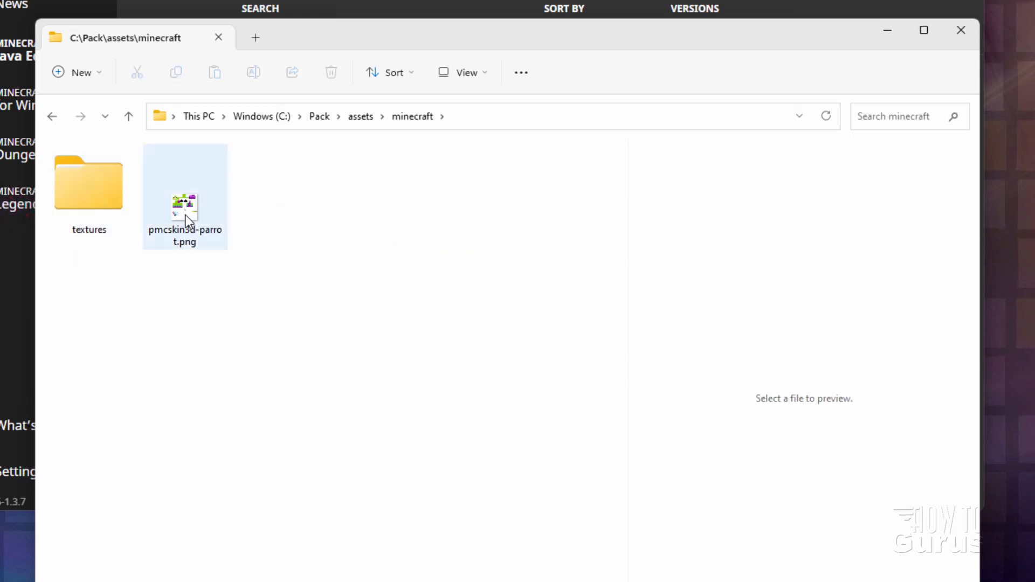
drag(188, 220, 83, 195)
double_click(83, 194)
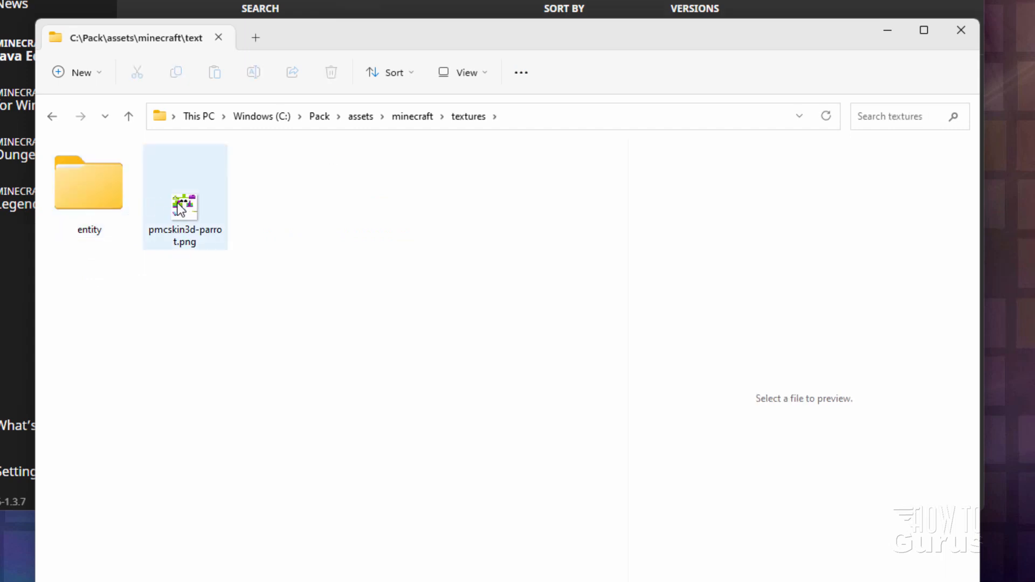
drag(180, 209, 85, 195)
double_click(85, 195)
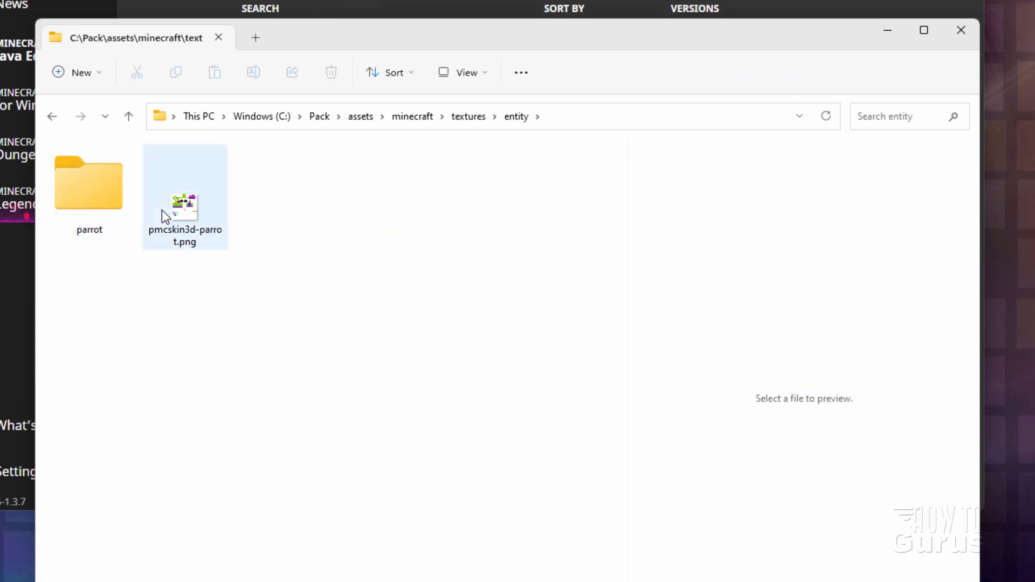
click(161, 209)
drag(183, 213, 88, 189)
click(121, 192)
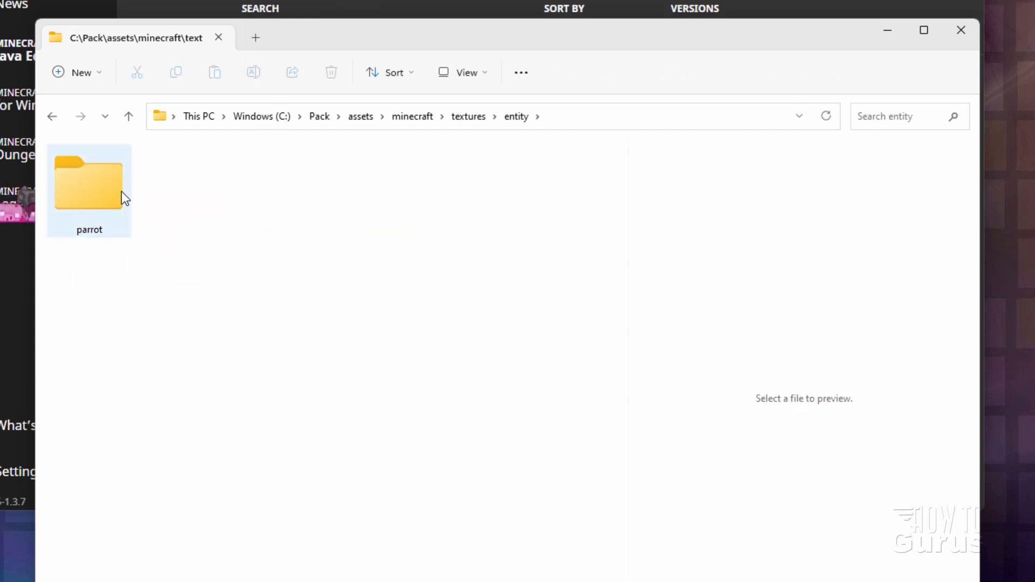
Copy the base file name parrot_green from parrot_green.png in the C:\Pack folder.
click(324, 118)
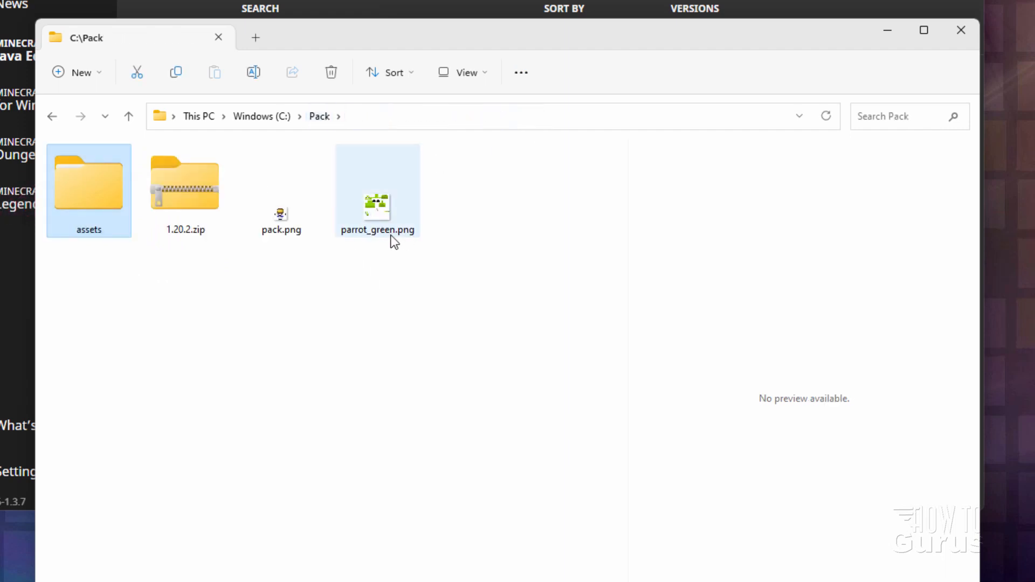
click(357, 236)
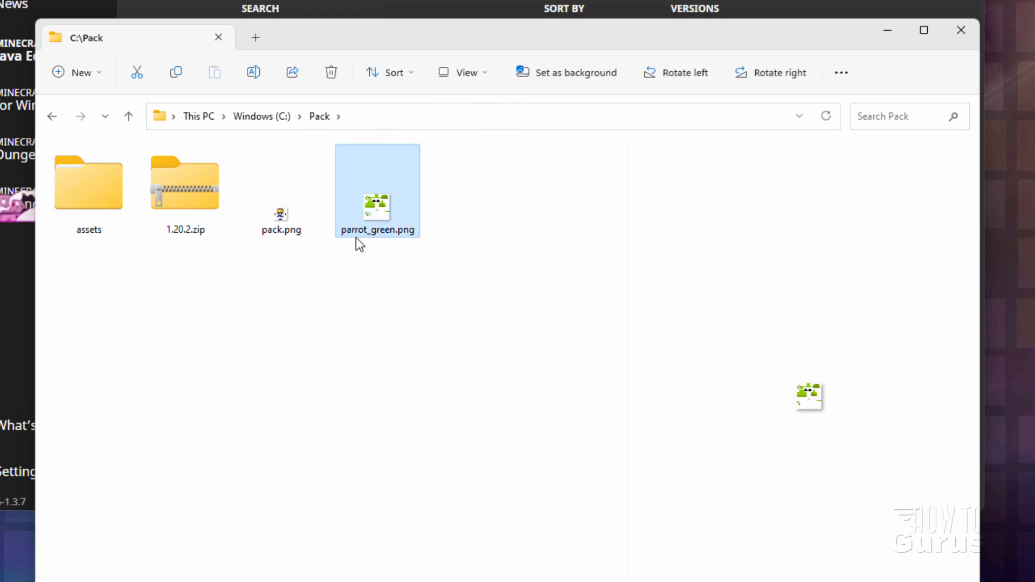
click(354, 235)
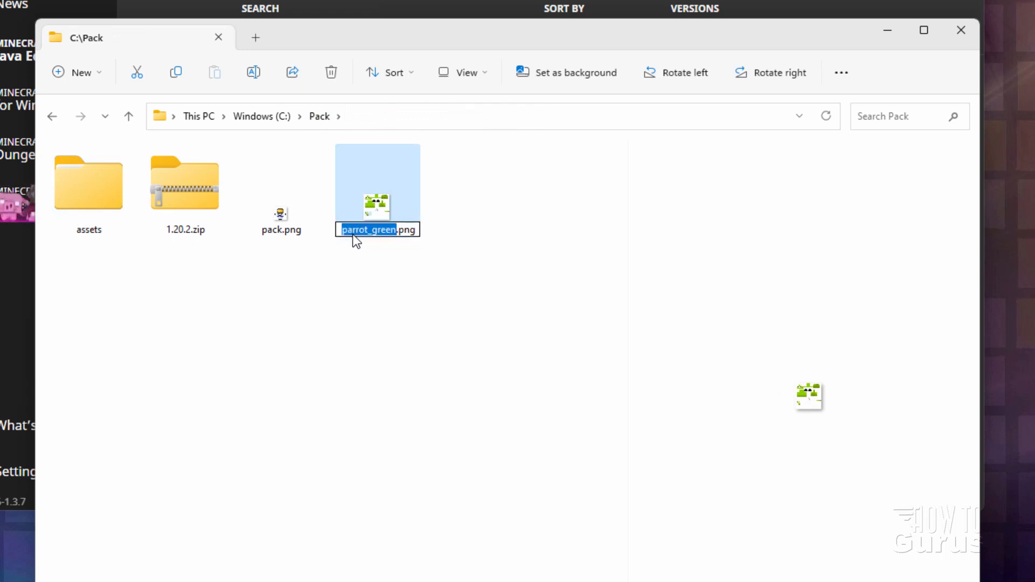
right_click(363, 234)
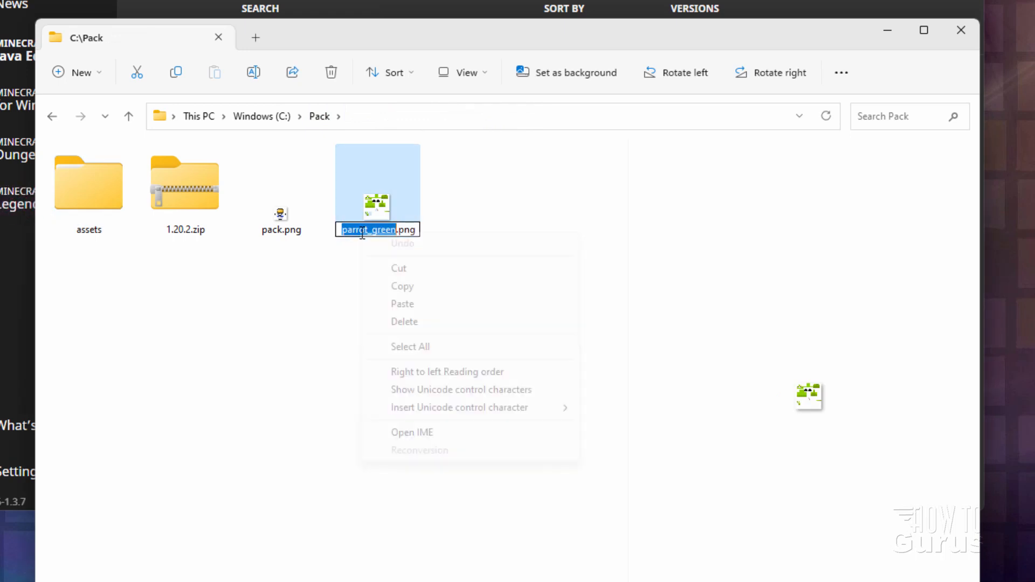
click(409, 290)
click(389, 290)
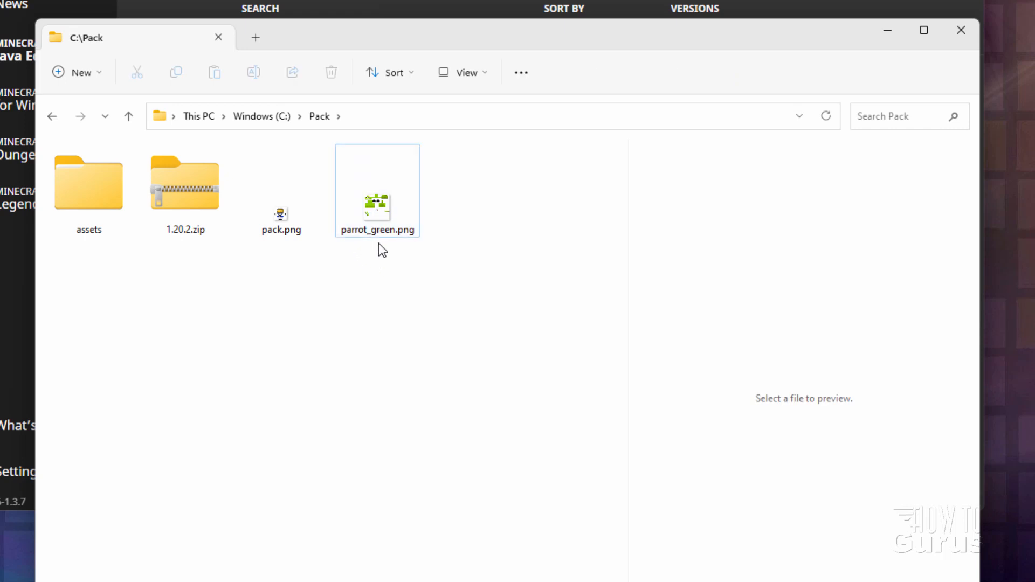
Rename pmcskin3d-parrot.png in assets\minecraft\textures\entity\parrot as parrot_green.png using the copied name.
double_click(91, 200)
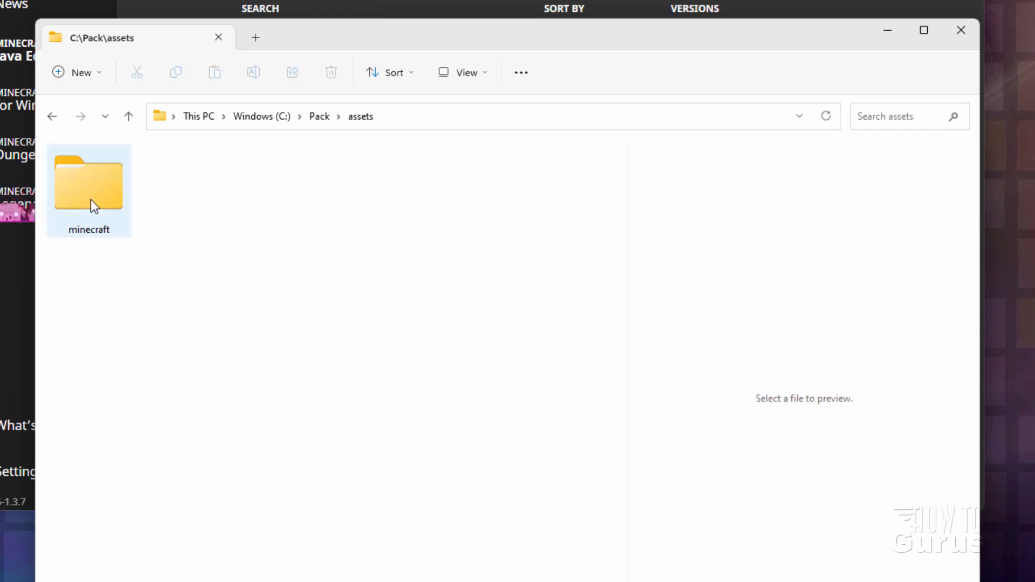
click(92, 201)
double_click(91, 195)
double_click(91, 195)
double_click(90, 195)
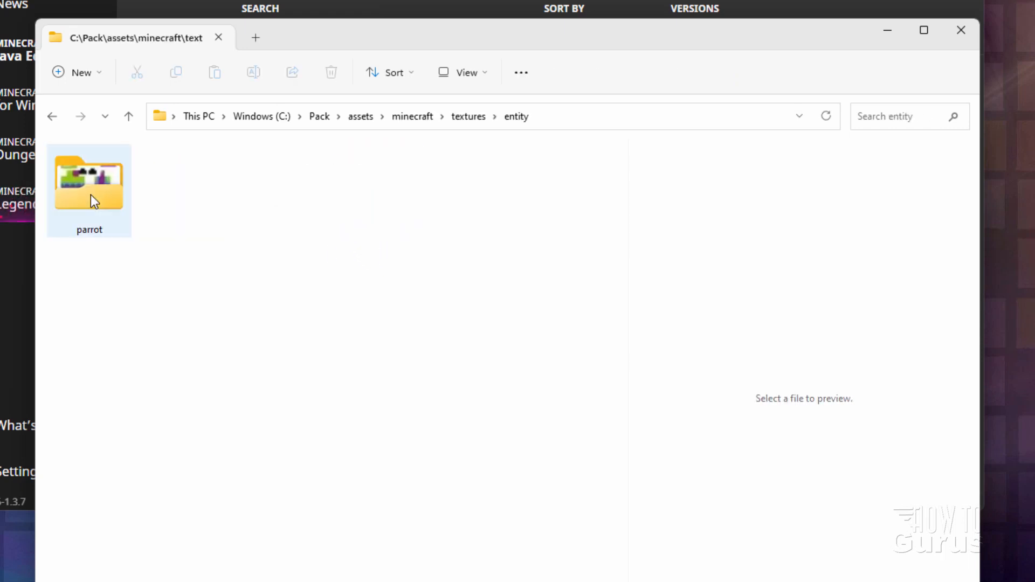
double_click(91, 195)
click(75, 233)
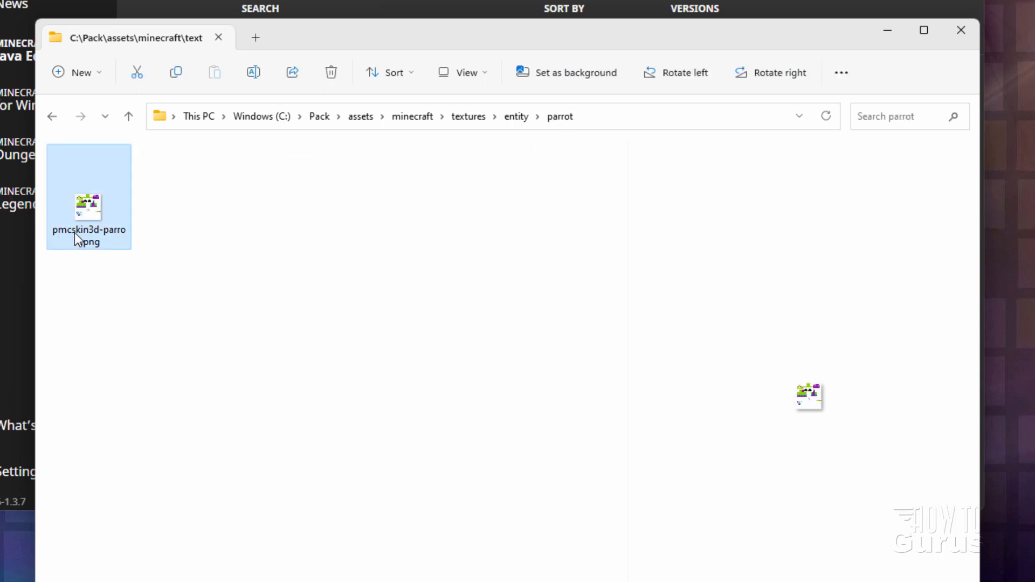
click(75, 232)
right_click(76, 229)
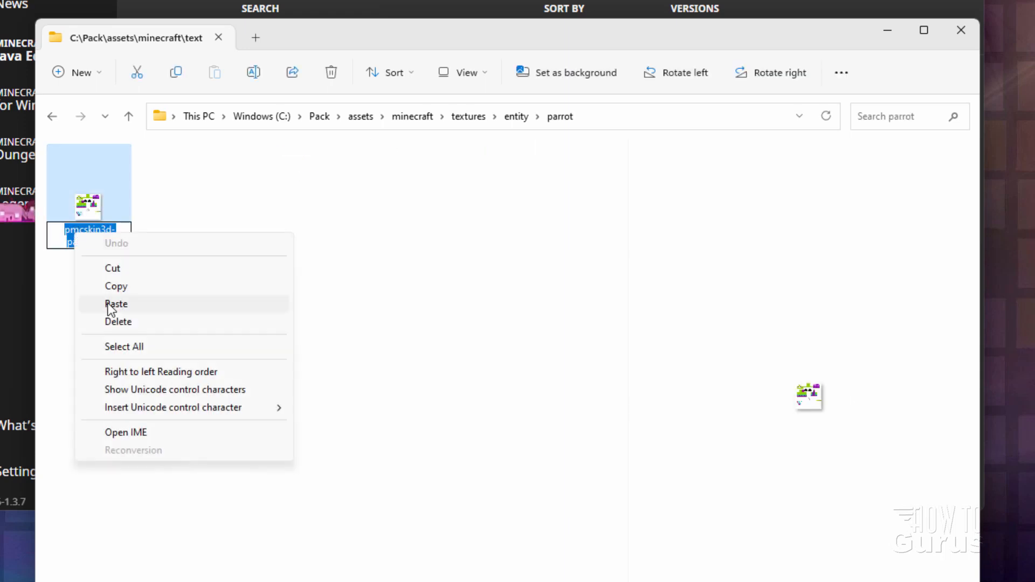
click(115, 302)
click(204, 239)
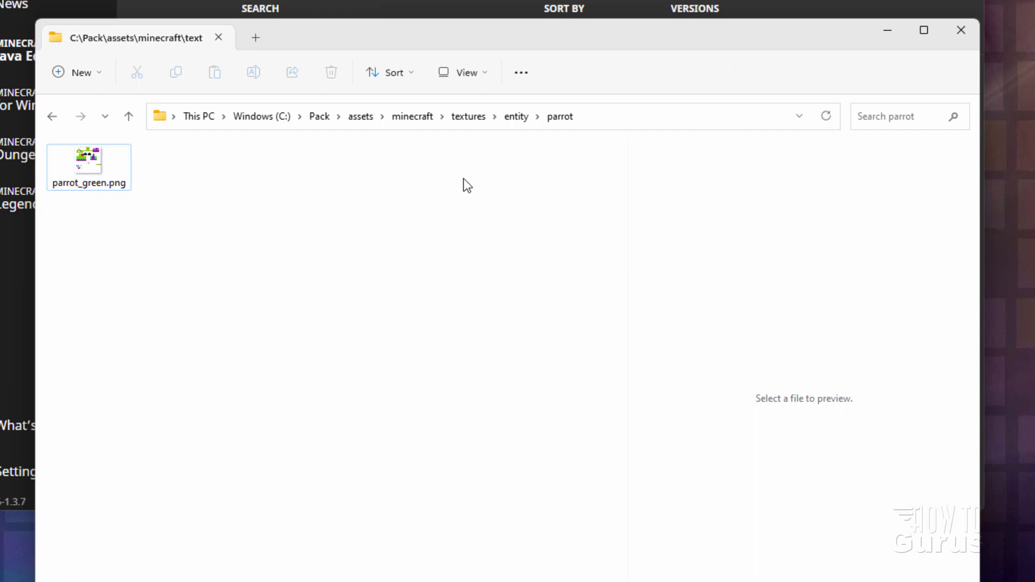
Download pack format 18.zip for Minecraft 1.20.2 from the Minecraft pack.mcmeta page in the browser and save it to C:\Pack.
click(322, 117)
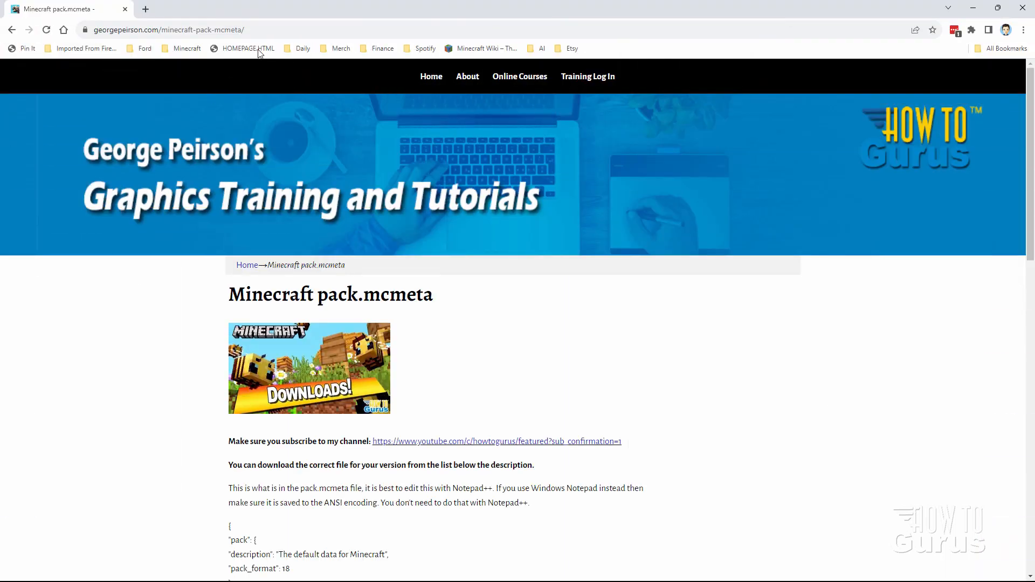
click(262, 31)
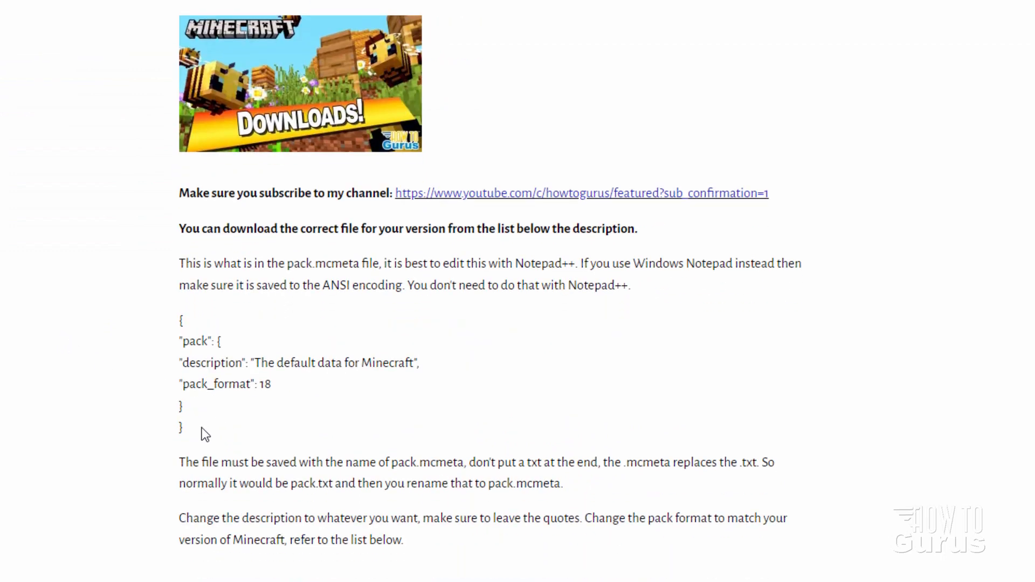
drag(202, 428, 174, 334)
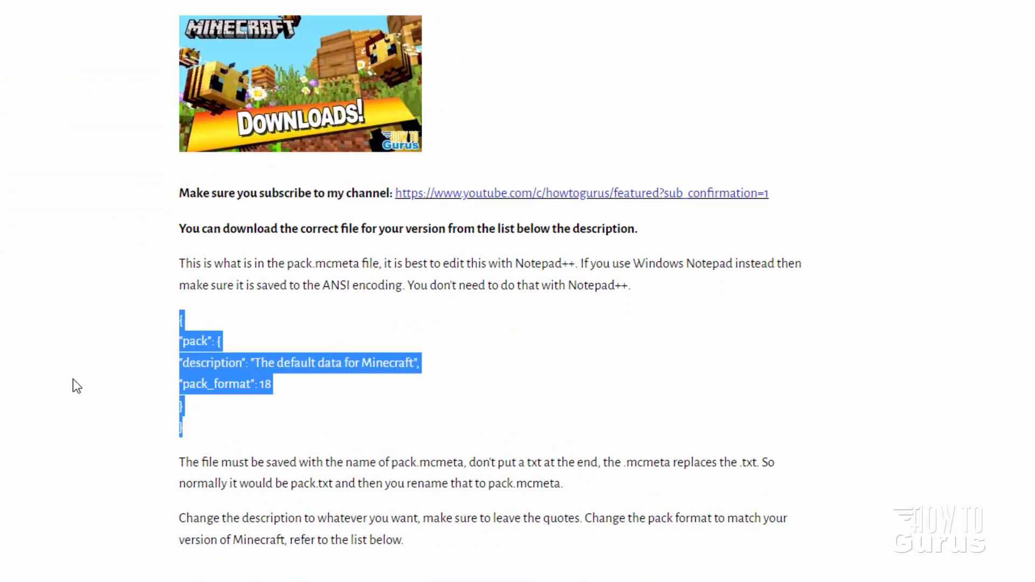
click(312, 397)
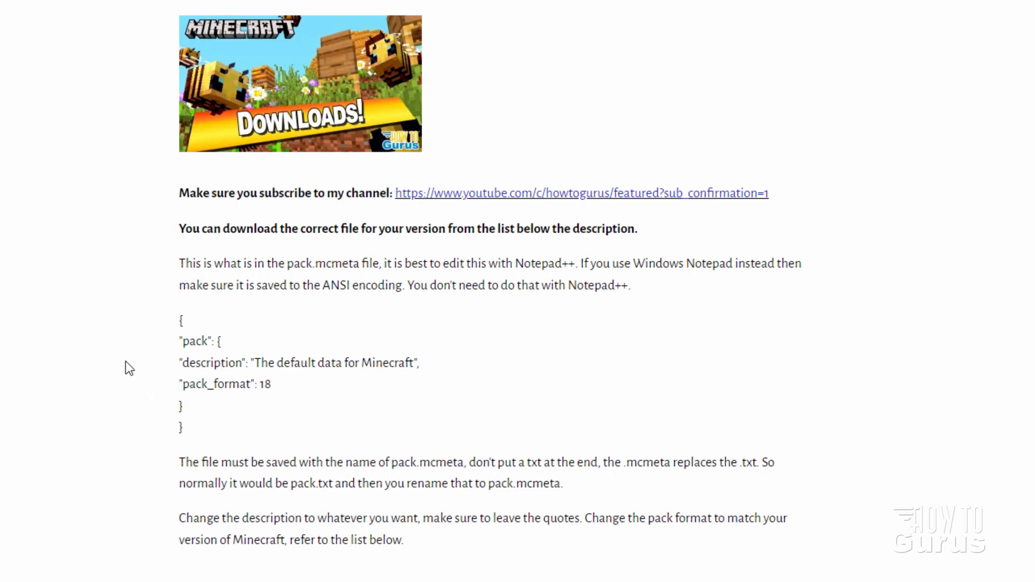
scroll(125, 363, down, 3)
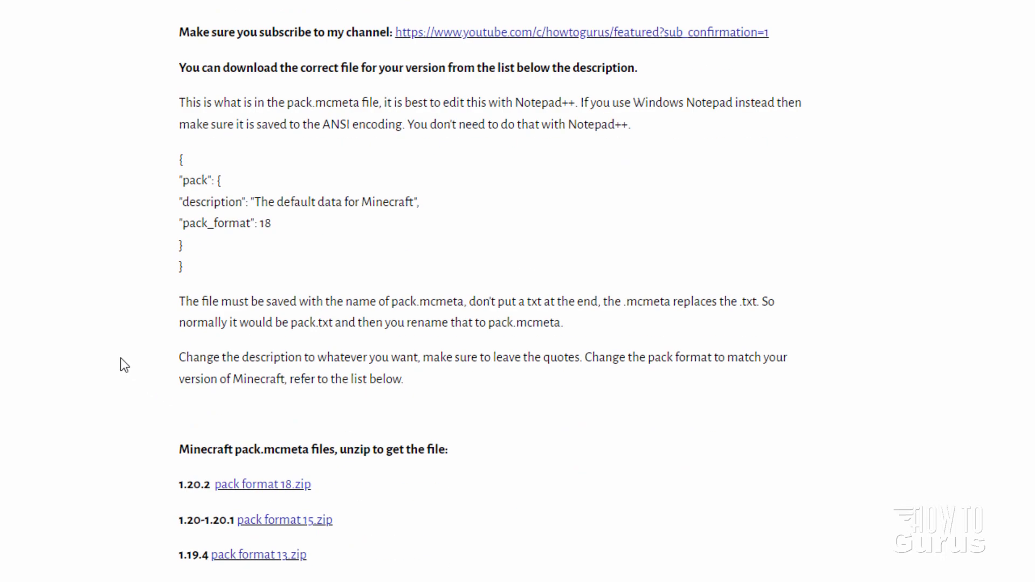
click(261, 485)
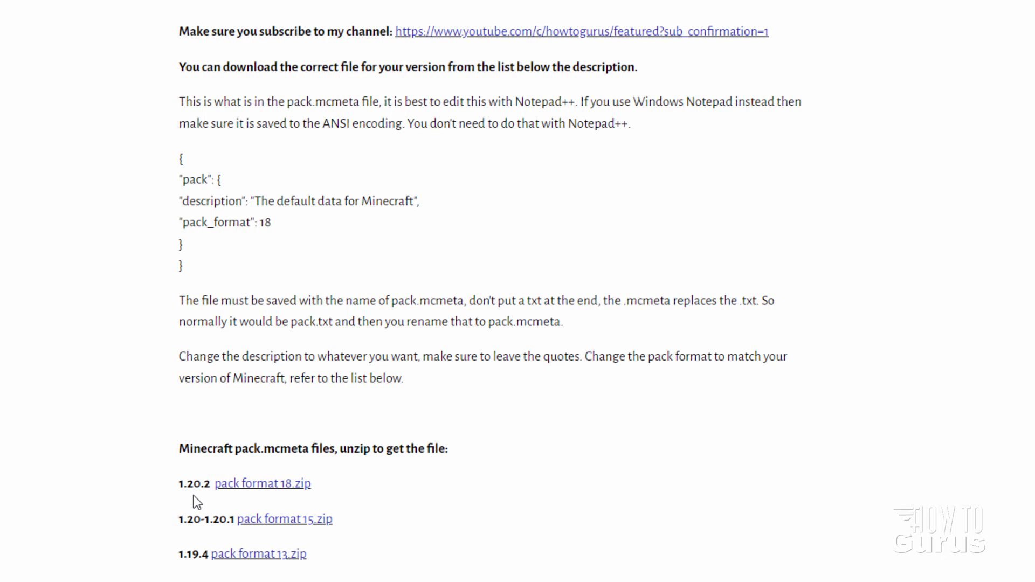
click(280, 484)
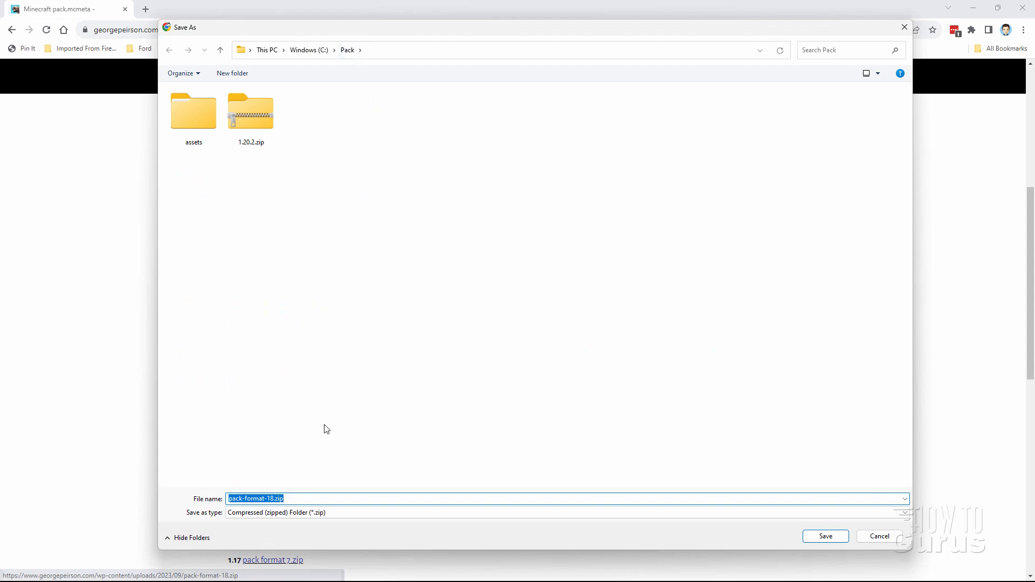
click(827, 537)
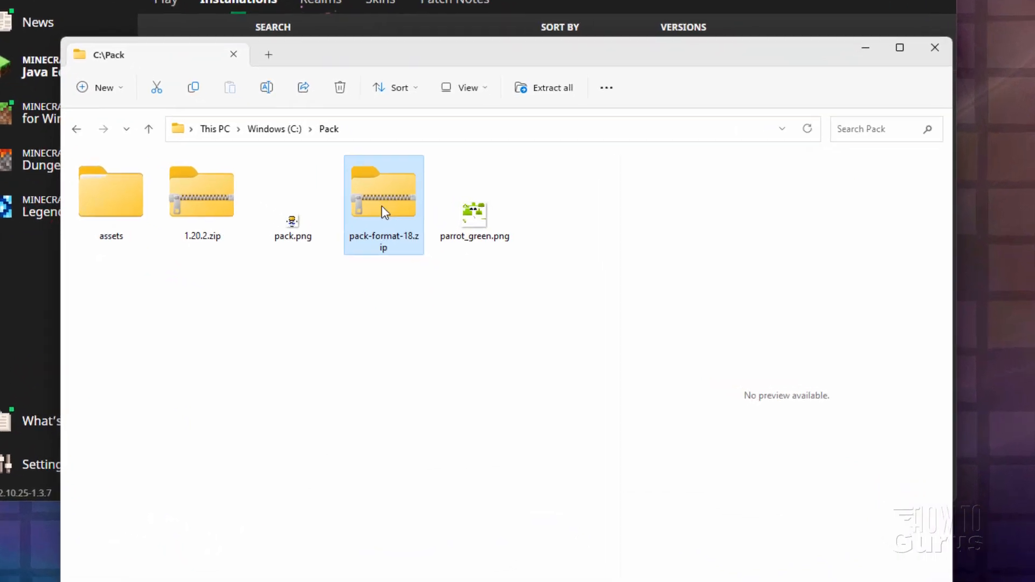
Extract pack-format-18.zip to the folder C:\Pack\pack-format-18.
right_click(443, 255)
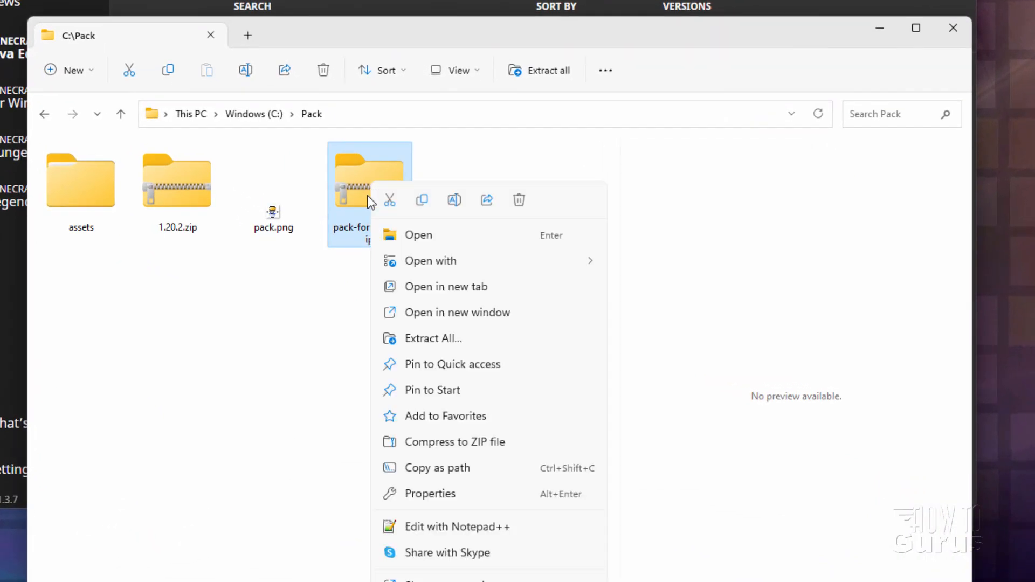
click(431, 338)
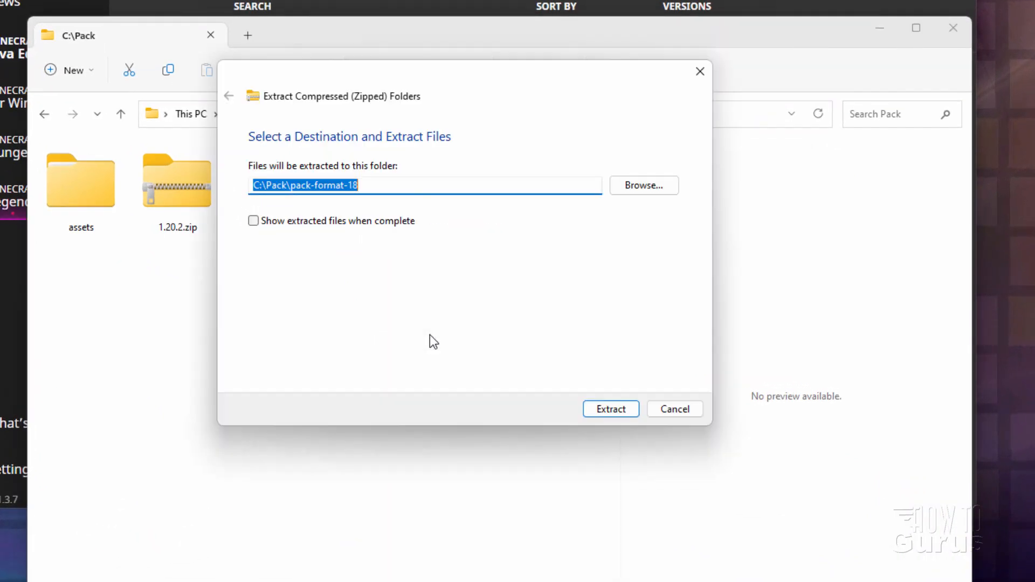
click(615, 410)
Move pack.mcmeta out of the pack-format-18 folder into C:\Pack and return to C:\Pack.
click(182, 192)
double_click(179, 189)
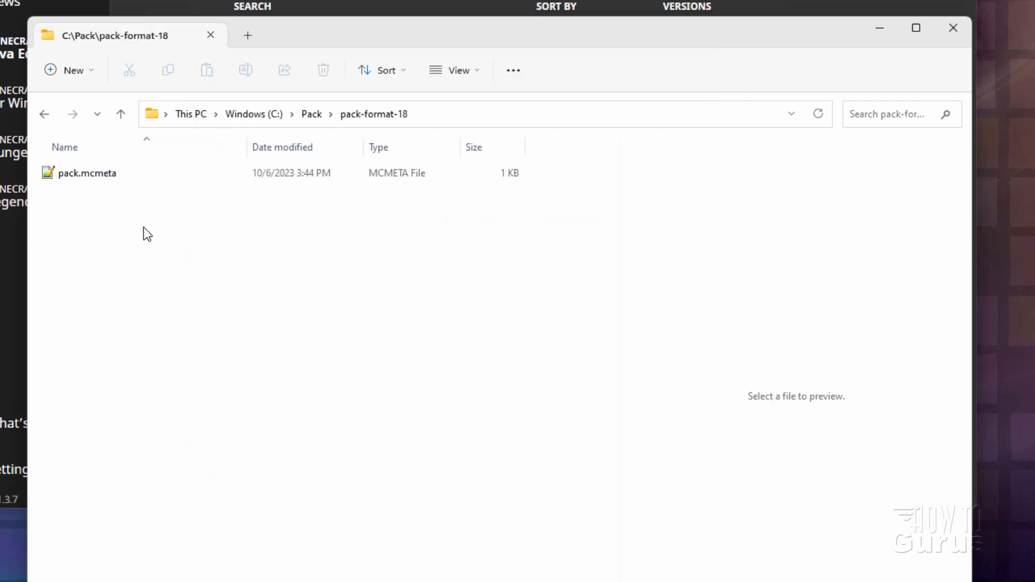
click(81, 173)
drag(92, 180, 313, 111)
click(312, 113)
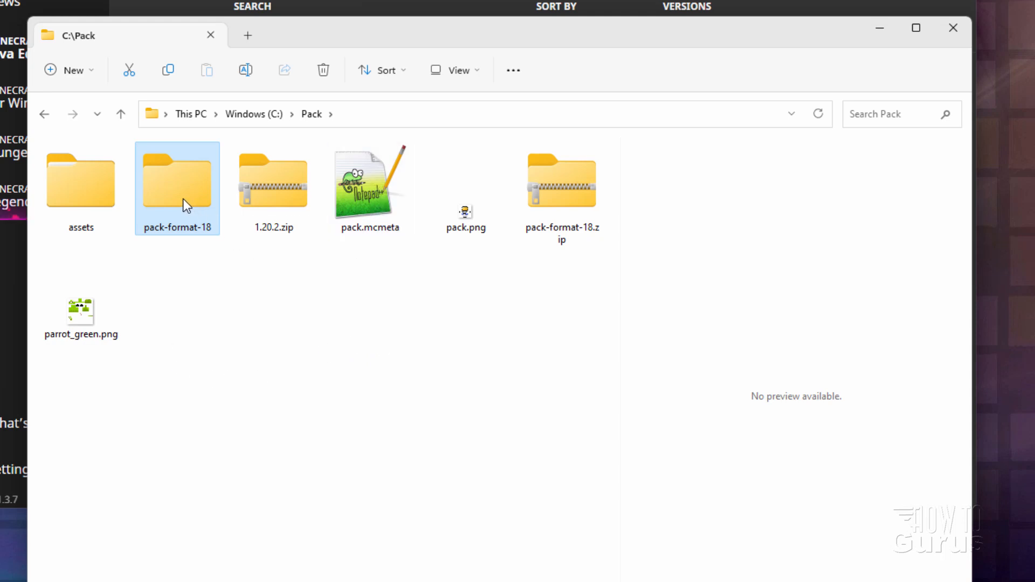
Delete the pack-format-18 folder and pack-format-18.zip from C:\Pack.
key(Delete)
click(483, 244)
key(Delete)
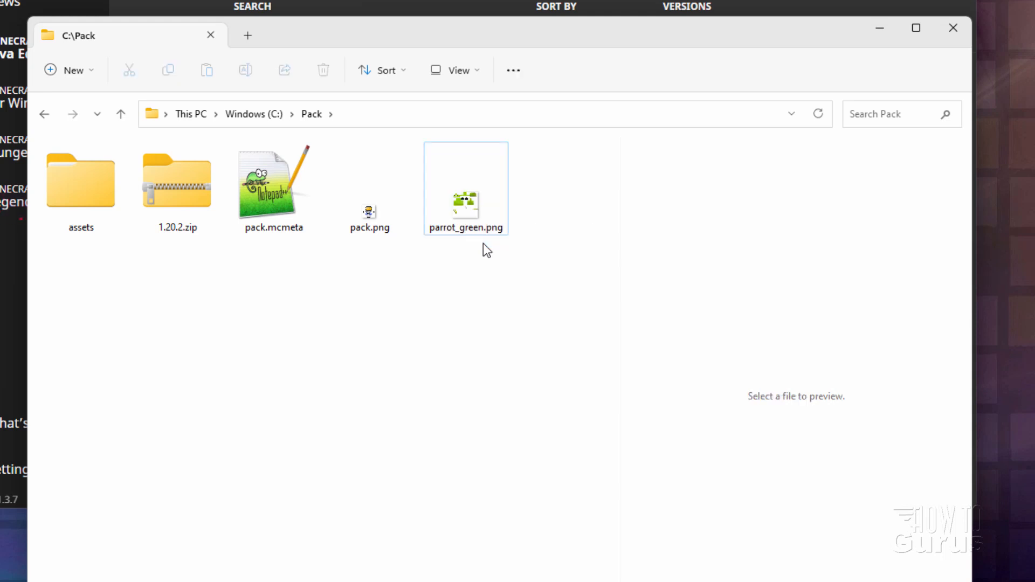
Check the Notepad++ downloads page at notepad-plus-plus.org/downloads in the browser.
click(284, 210)
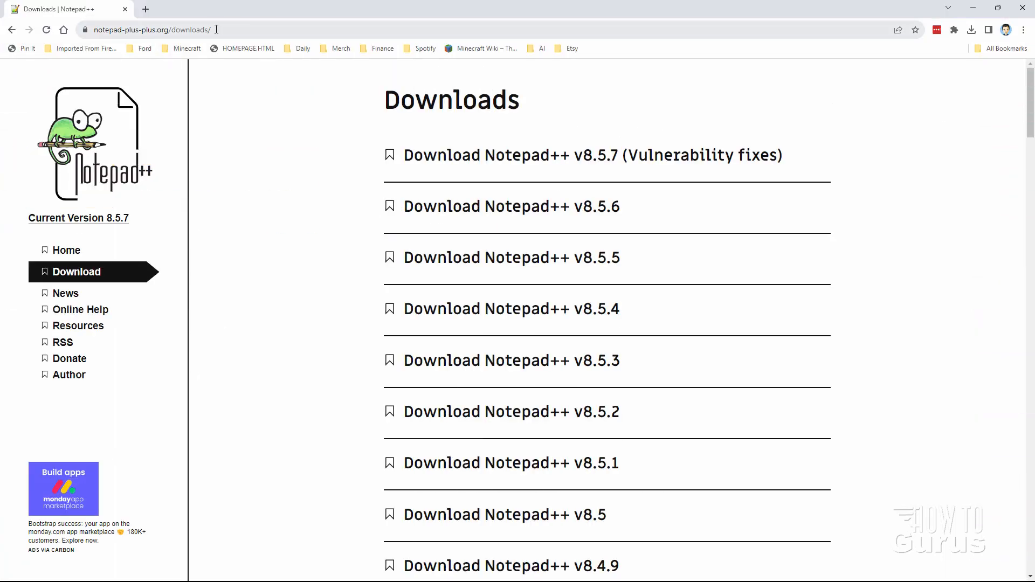
click(222, 29)
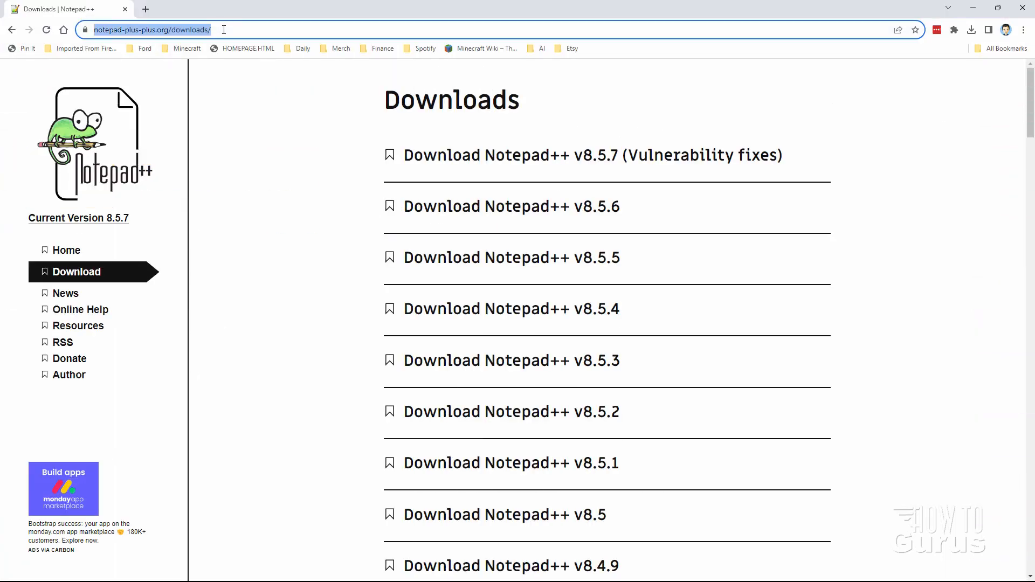
click(227, 30)
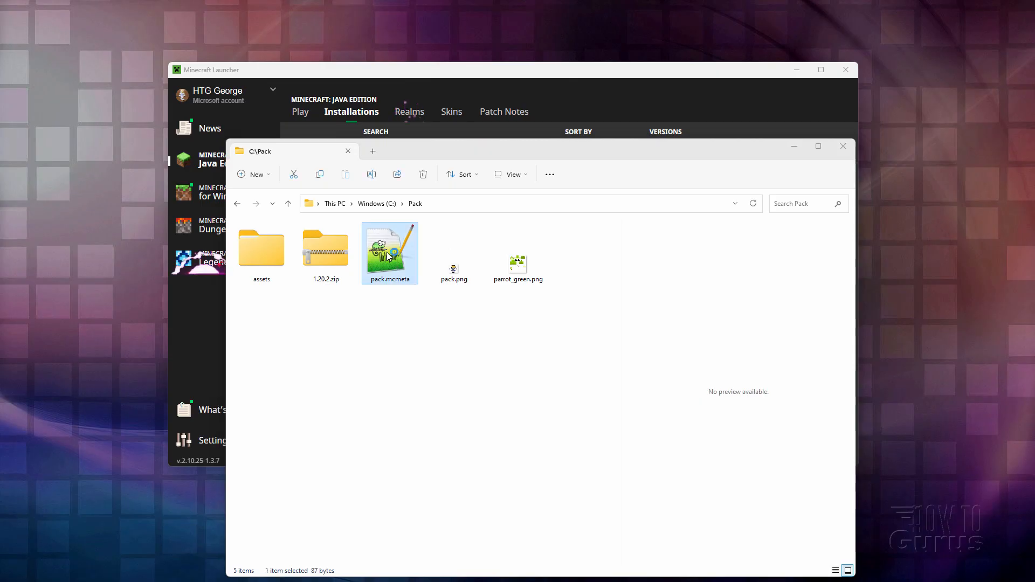
Open pack.mcmeta in Notepad++, set its description to "New Green Parrot", then save the file and close the editor.
double_click(376, 269)
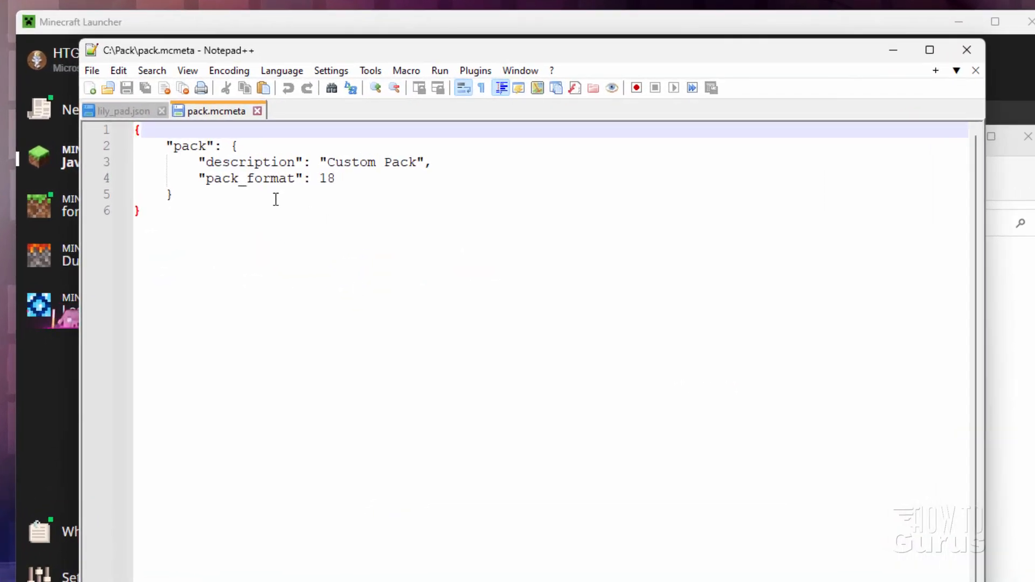
drag(341, 179, 320, 181)
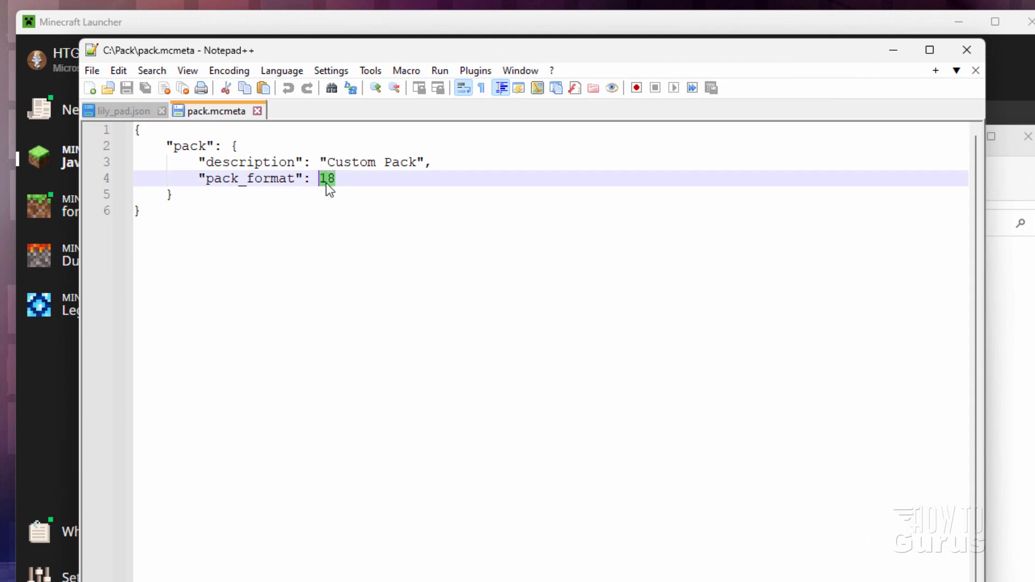
click(347, 182)
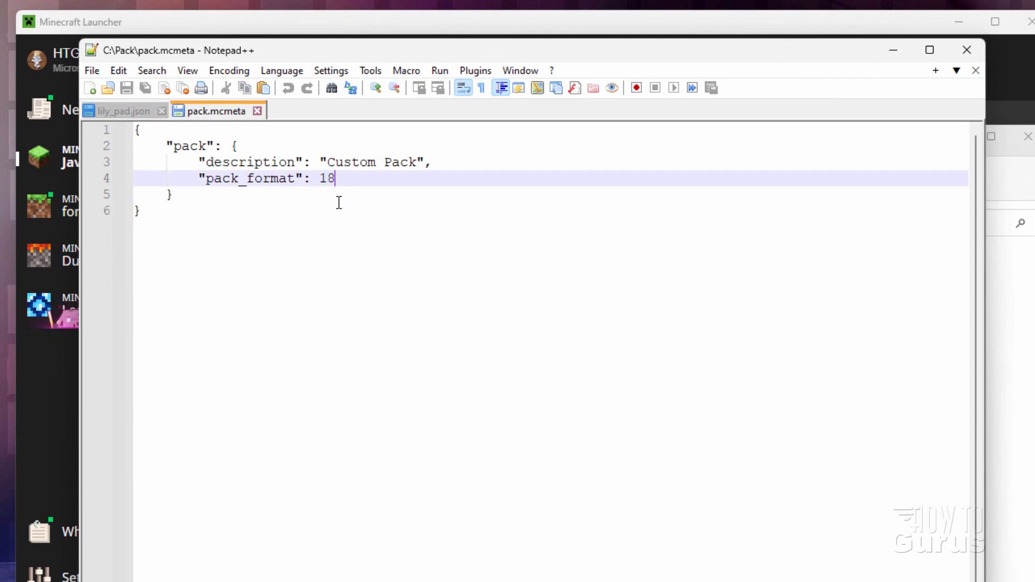
drag(417, 162, 328, 161)
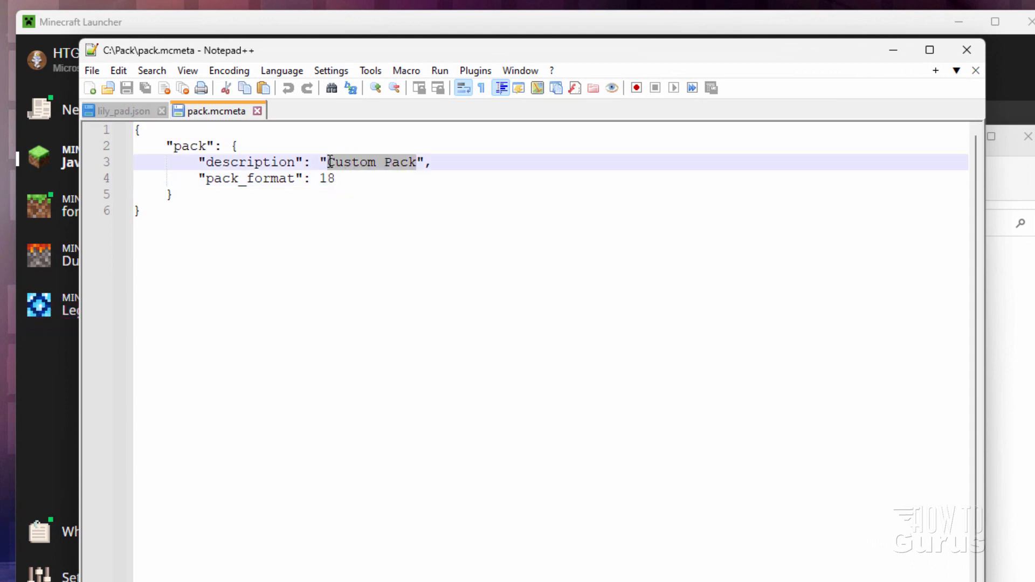
text(New Green Pa)
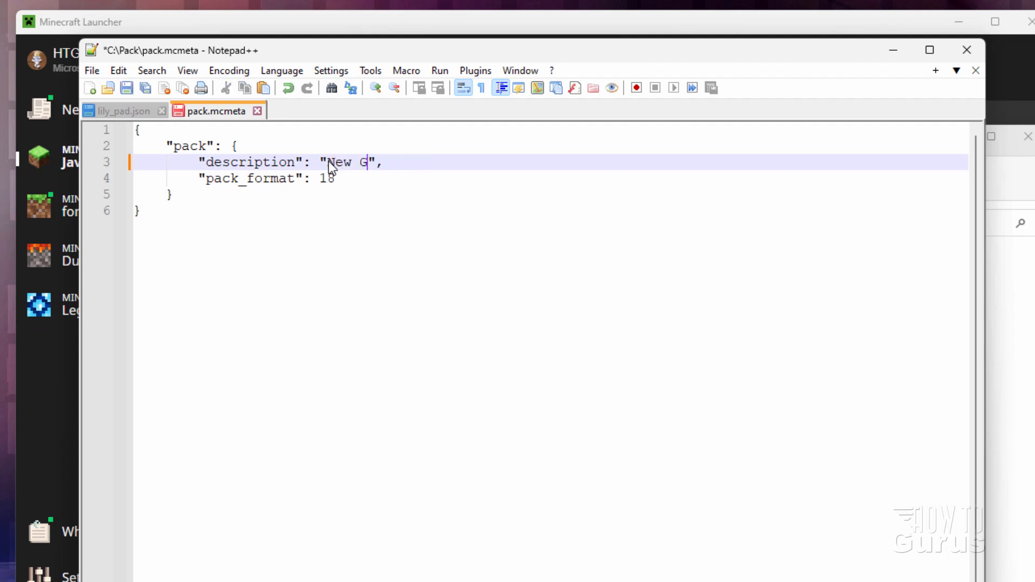
text(rrot)
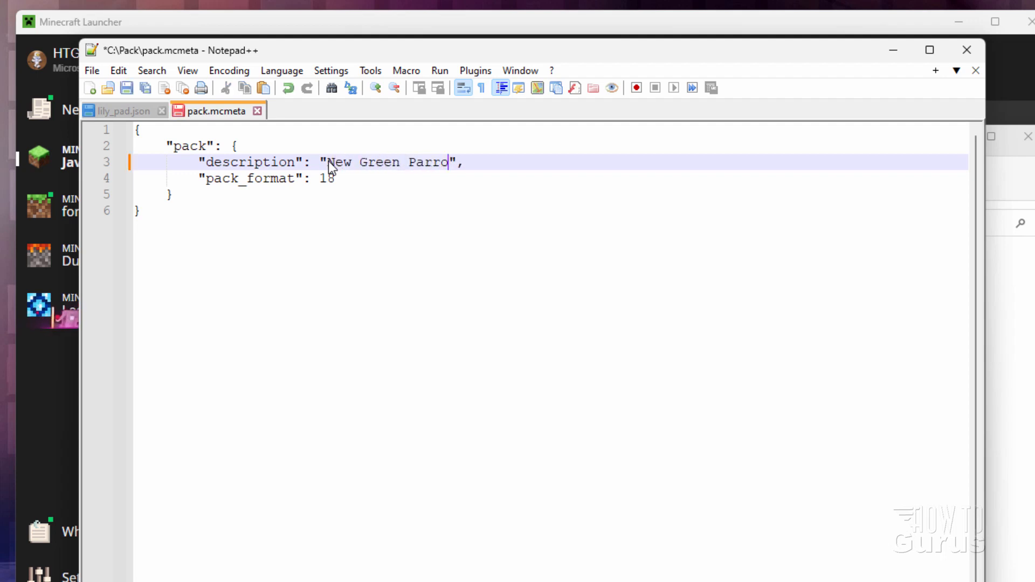
click(389, 238)
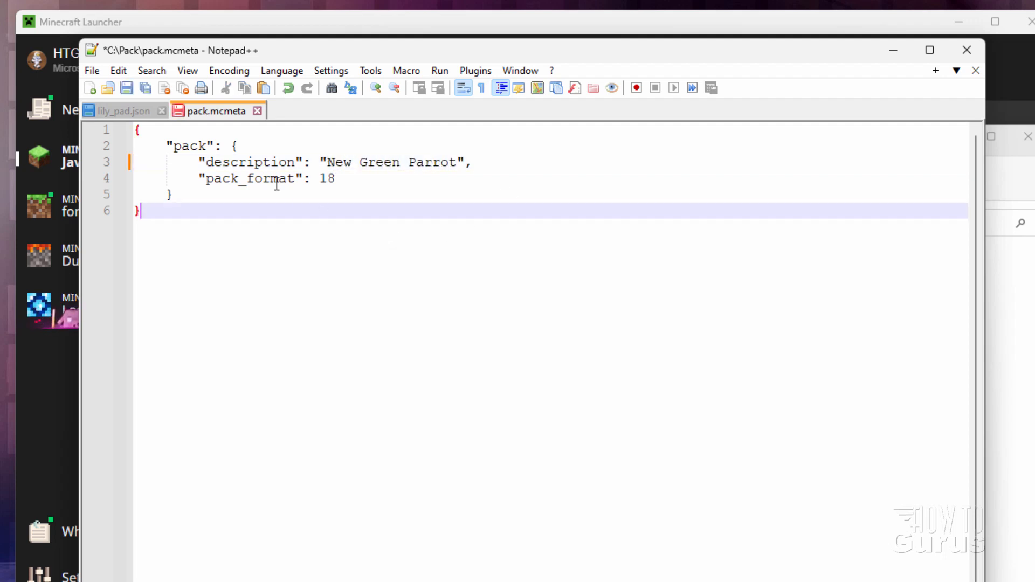
click(126, 87)
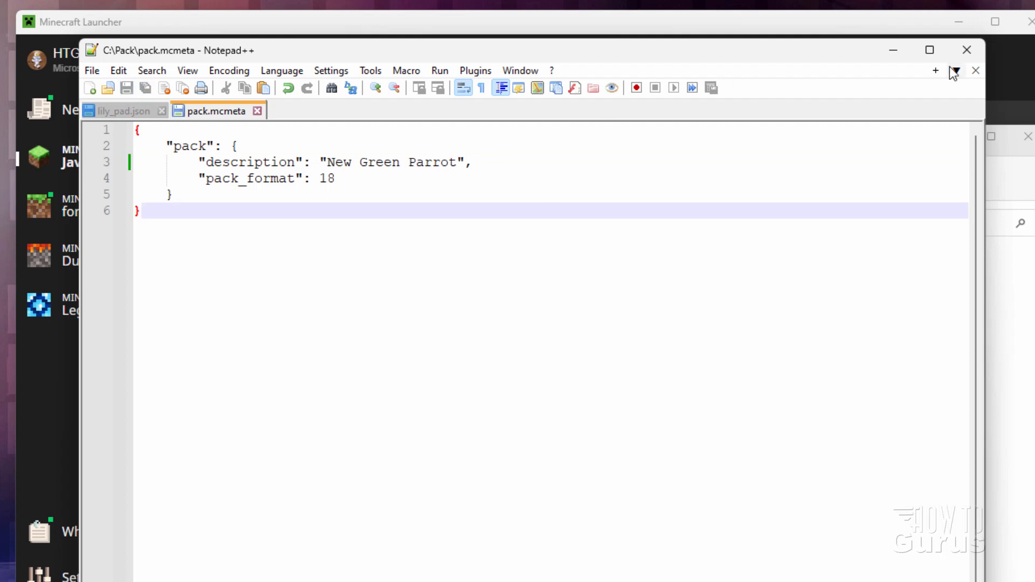
click(967, 50)
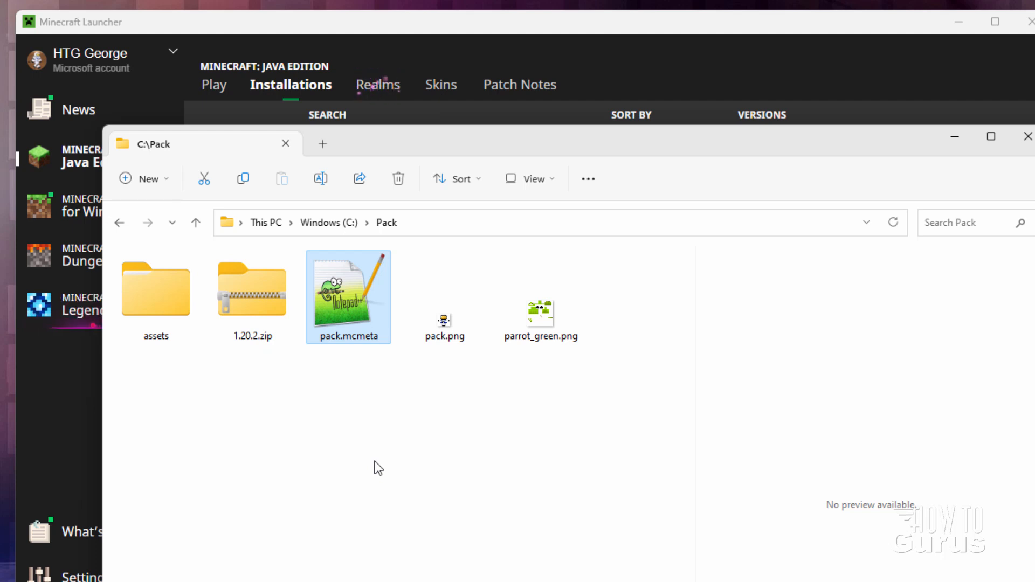
Compress the assets folder, pack.mcmeta and pack.png in C:\Pack into a ZIP file named Green Parrot.zip.
click(165, 304)
ctrl+click(351, 300)
ctrl+click(430, 335)
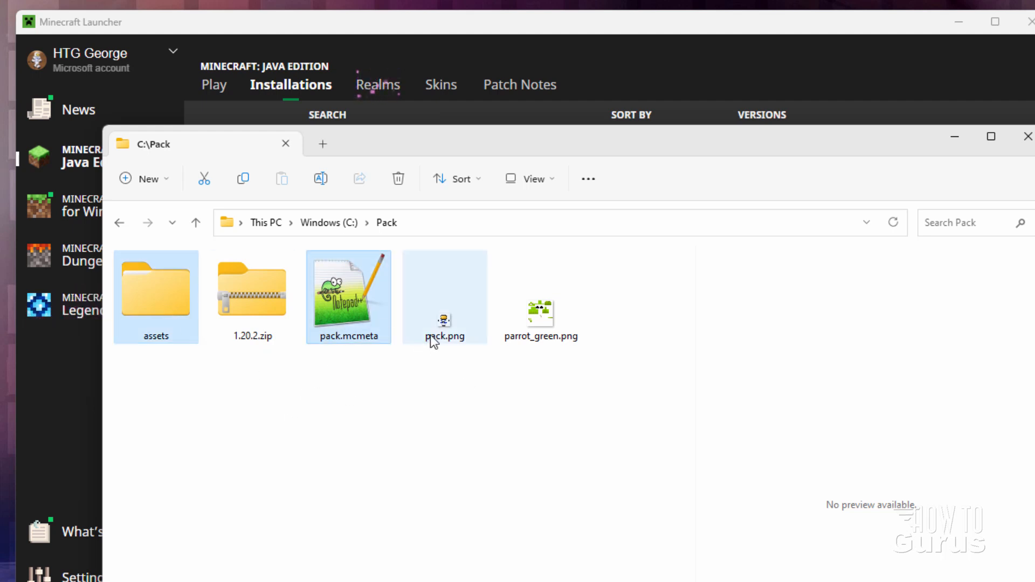
right_click(445, 327)
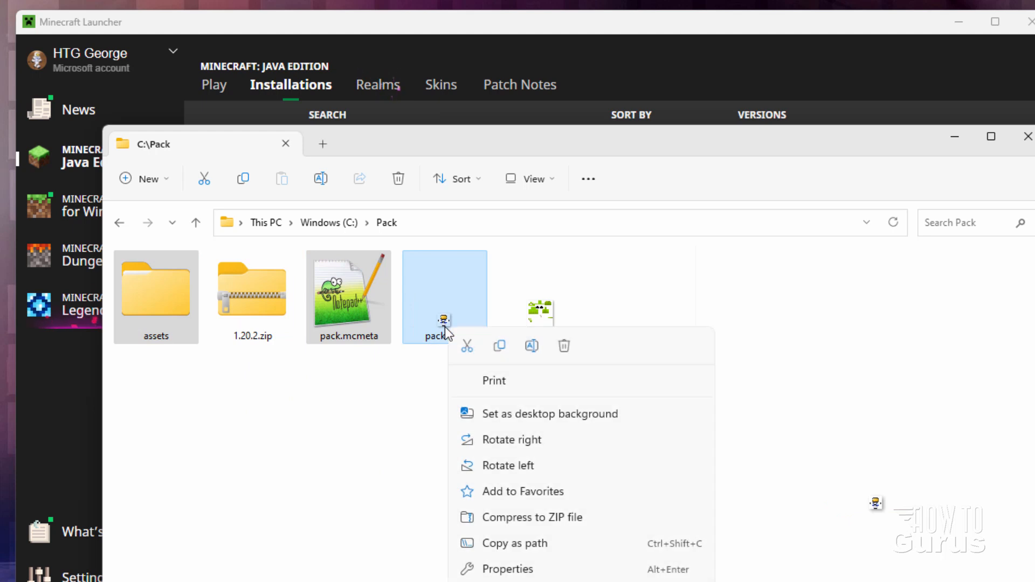
click(542, 519)
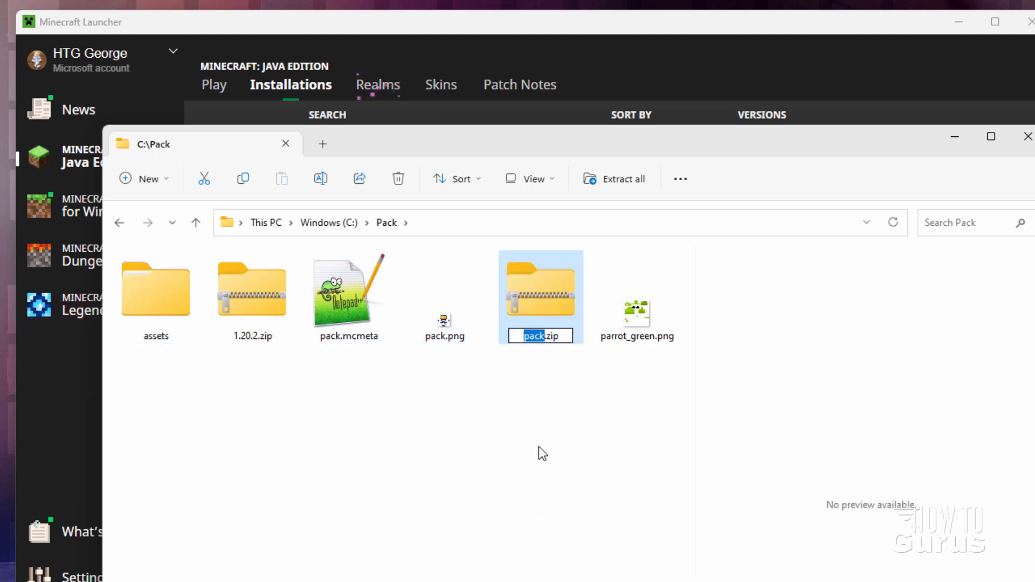
text(Green Pa)
text(rrot)
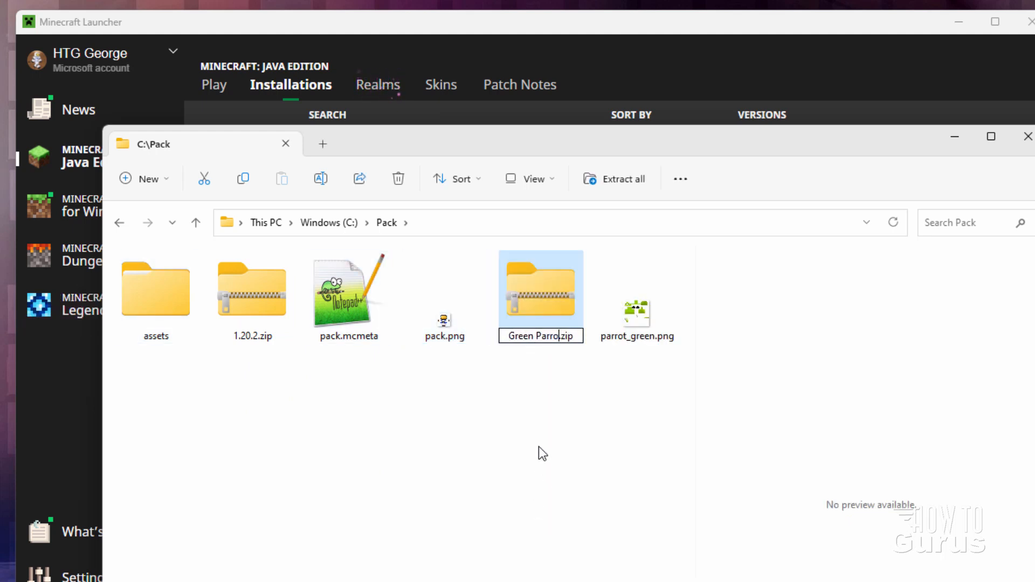
click(582, 394)
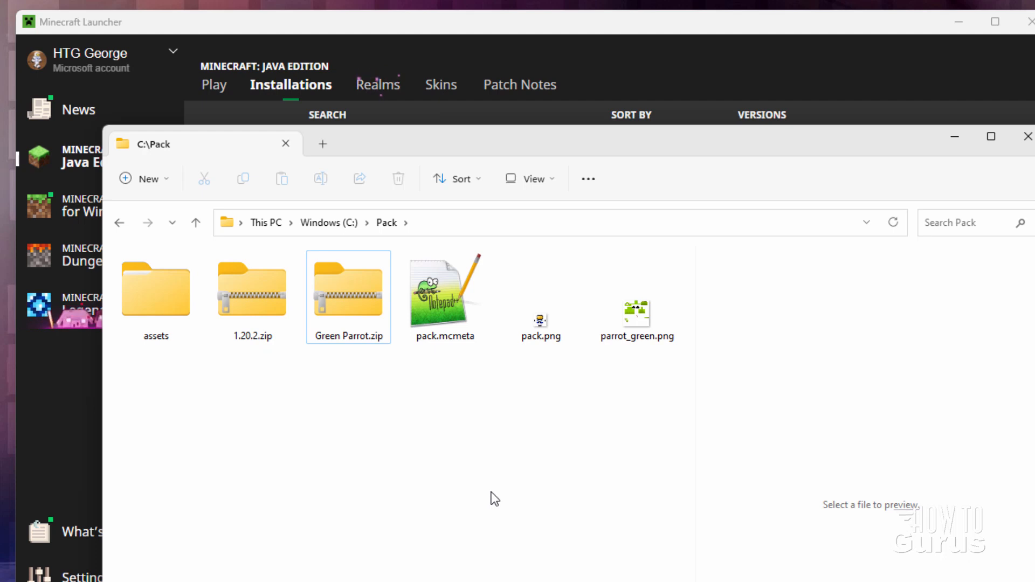
From the Minecraft Launcher, open the Latest release installation's game folder and go into its resourcepacks folder.
click(662, 75)
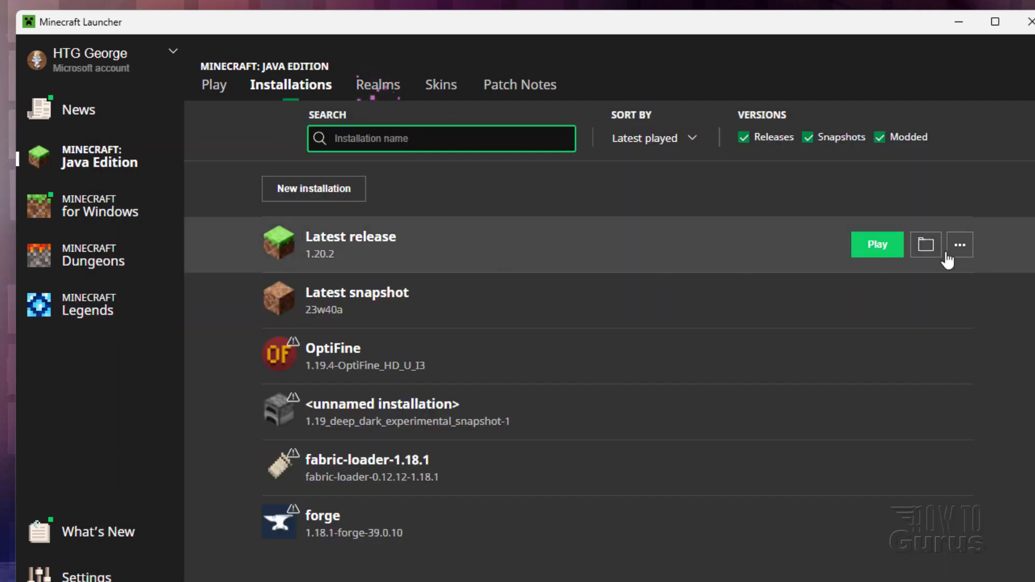
click(925, 248)
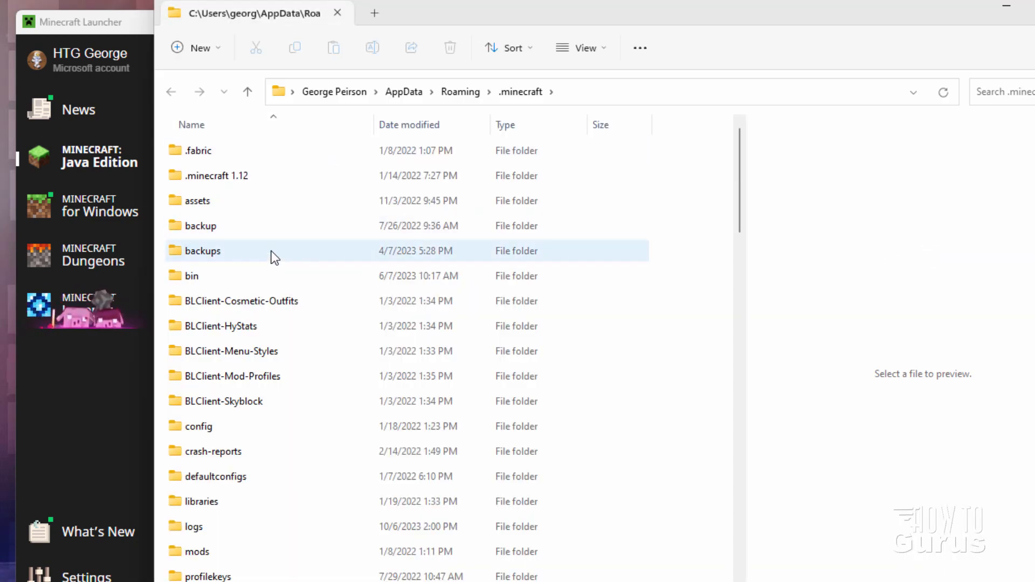
scroll(271, 252, down, 6)
click(195, 252)
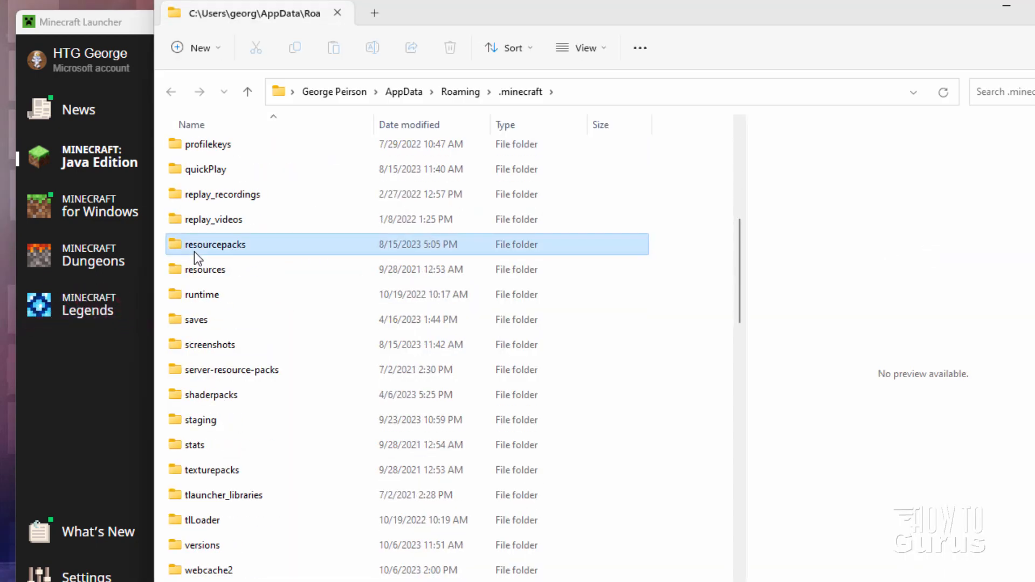
double_click(177, 247)
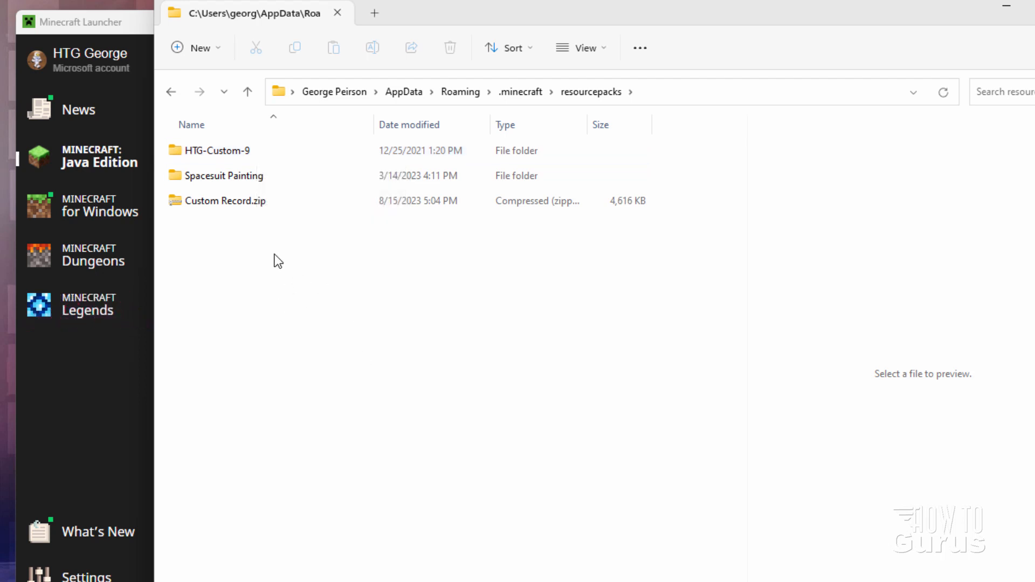
Move Green Parrot.zip from C:\Pack into the resourcepacks folder and put the C:\Pack window away.
click(399, 581)
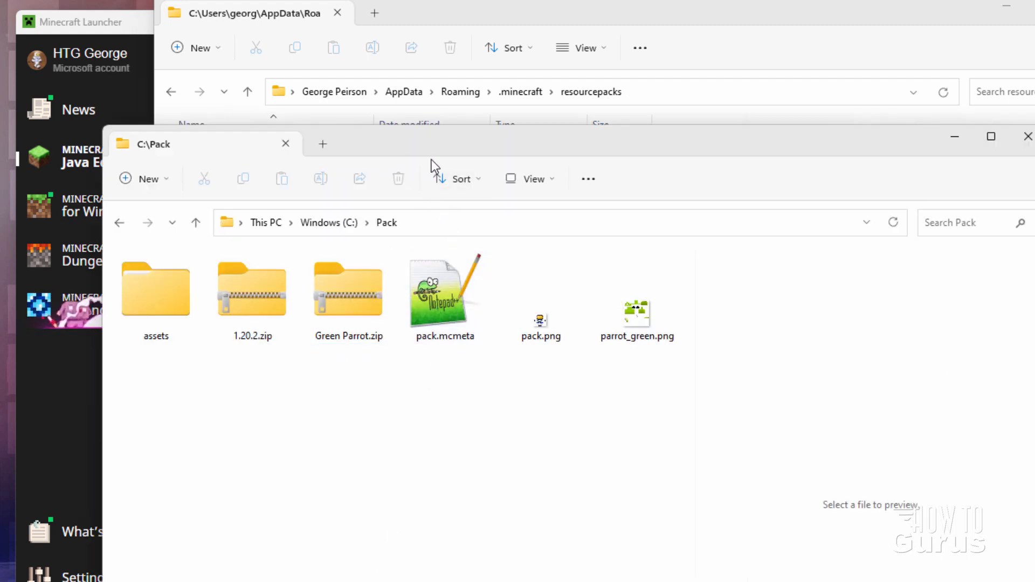
drag(398, 144, 755, 107)
drag(724, 259, 248, 244)
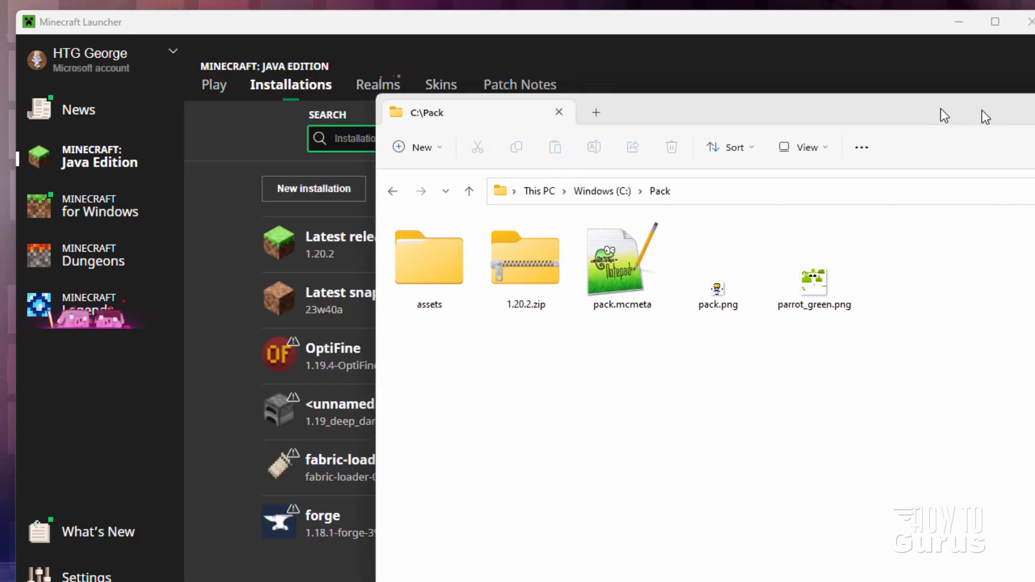
drag(940, 108, 696, 99)
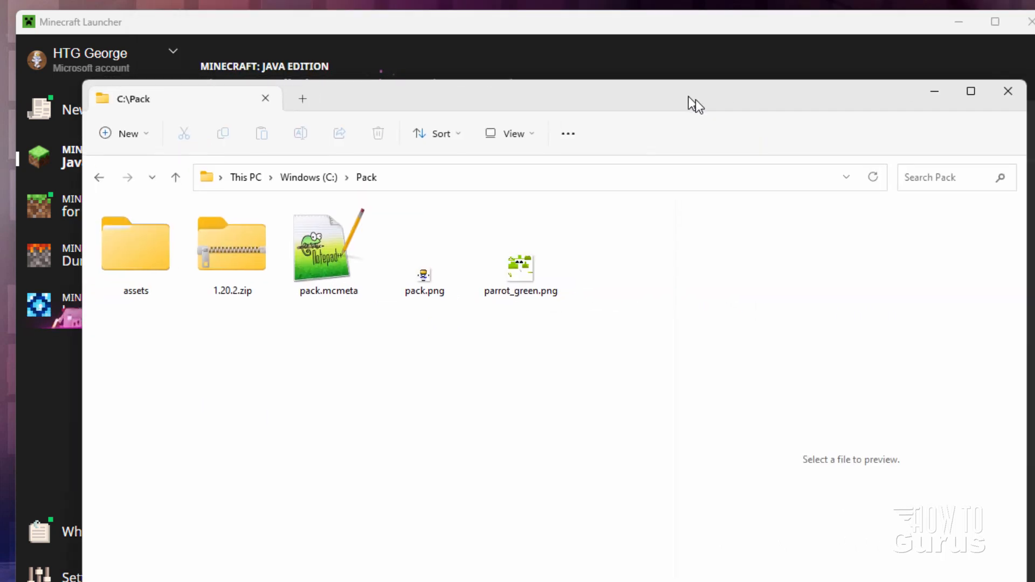
click(940, 82)
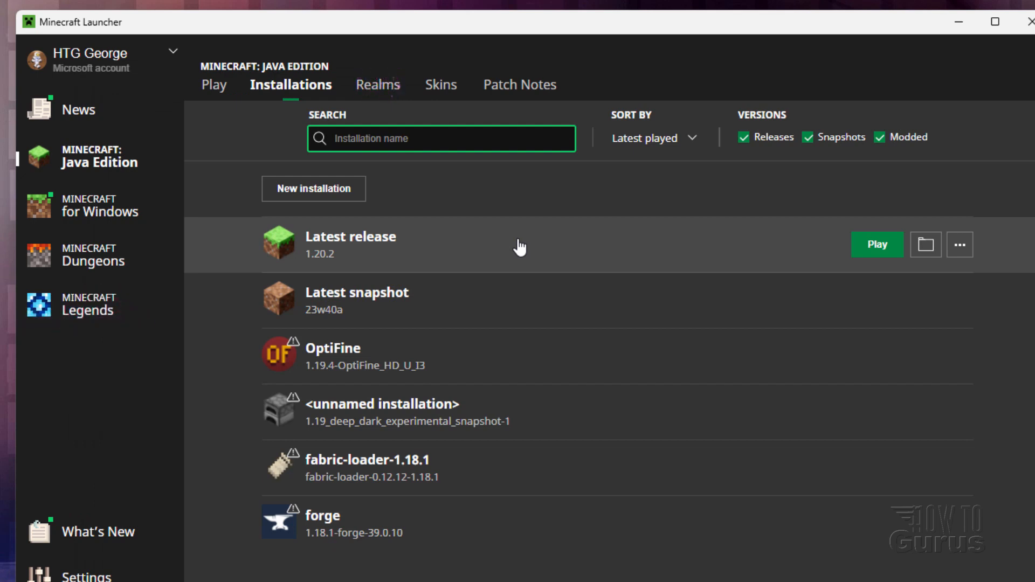
Launch the Latest release 1.20.2 installation and activate the Green Parrot.zip resource pack in the game's options.
click(877, 245)
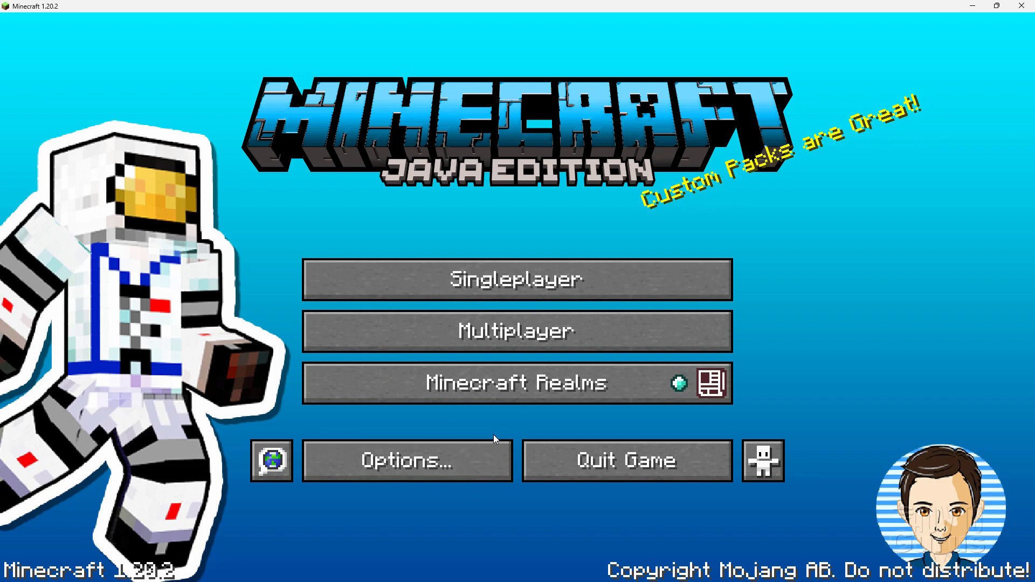
click(402, 461)
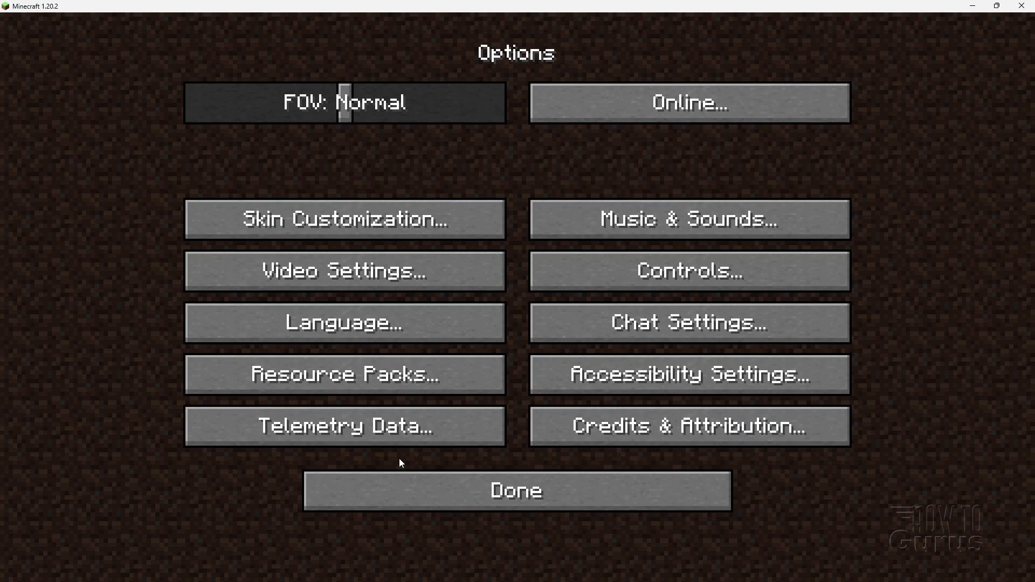
click(331, 382)
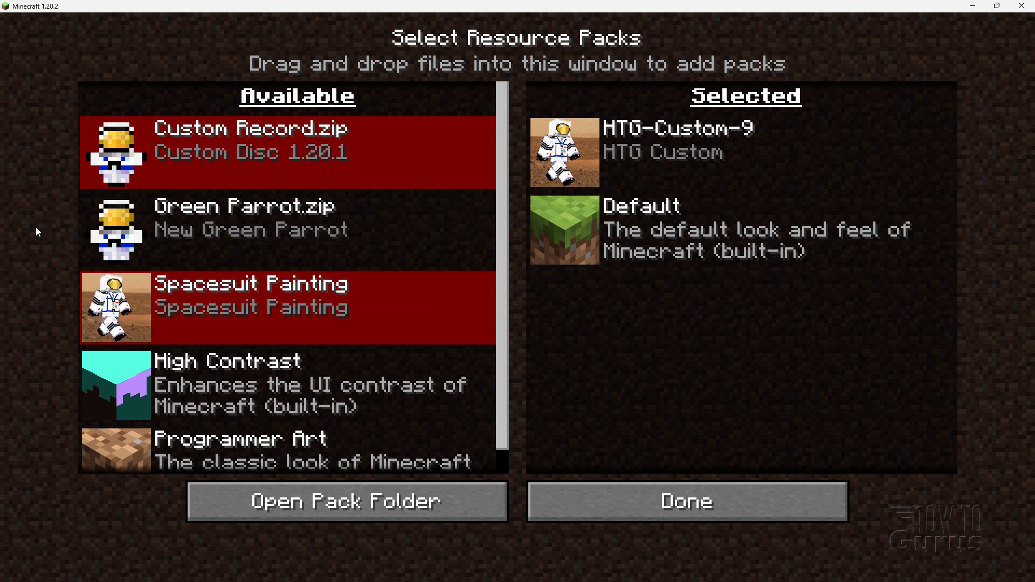
mouse_move(323, 219)
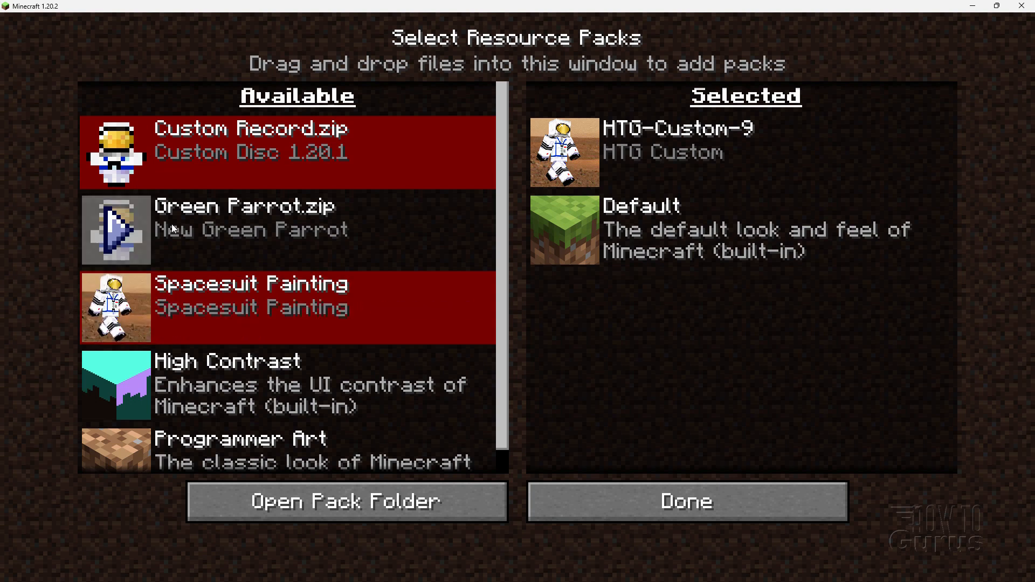
click(114, 231)
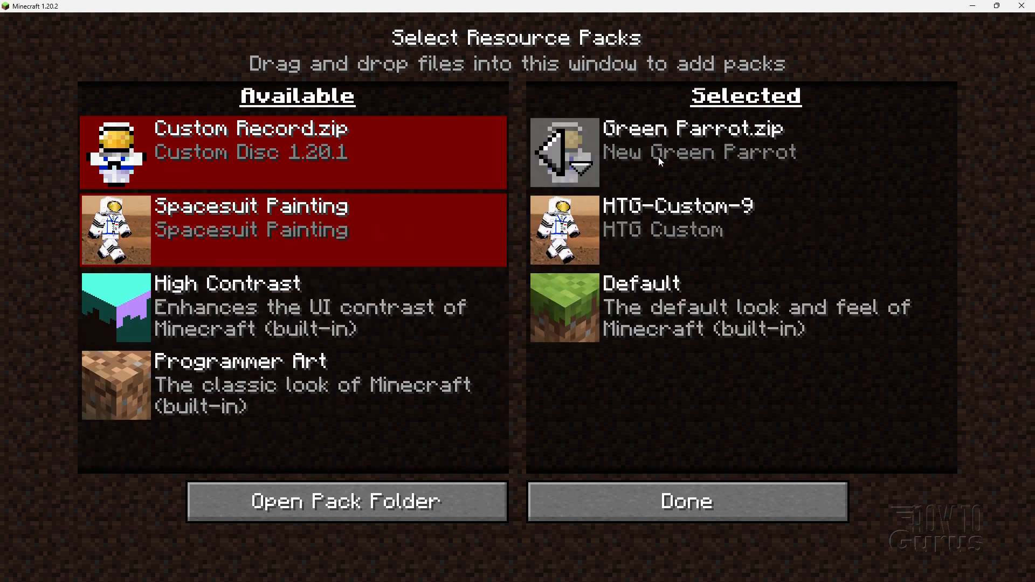
click(688, 497)
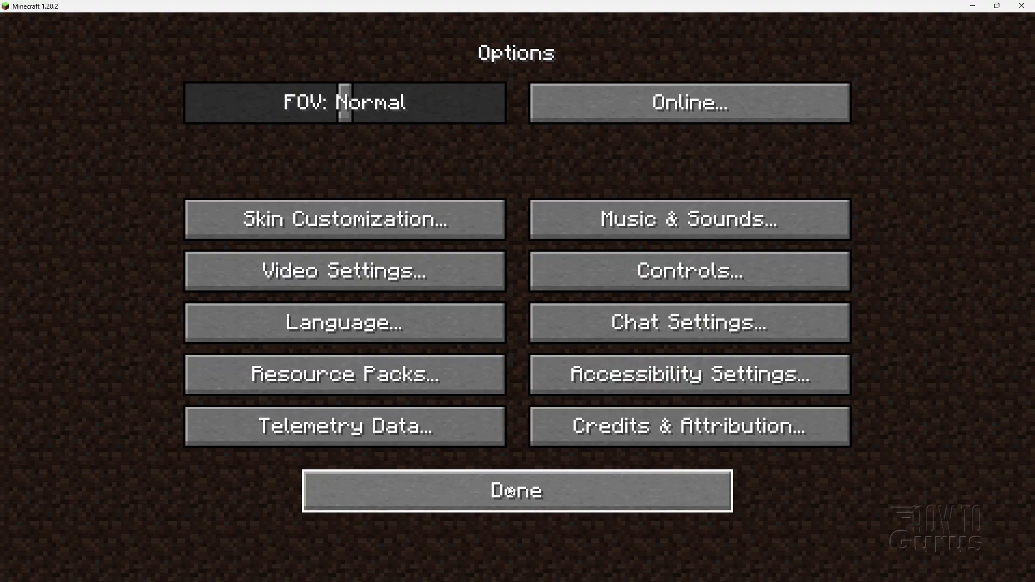
click(511, 492)
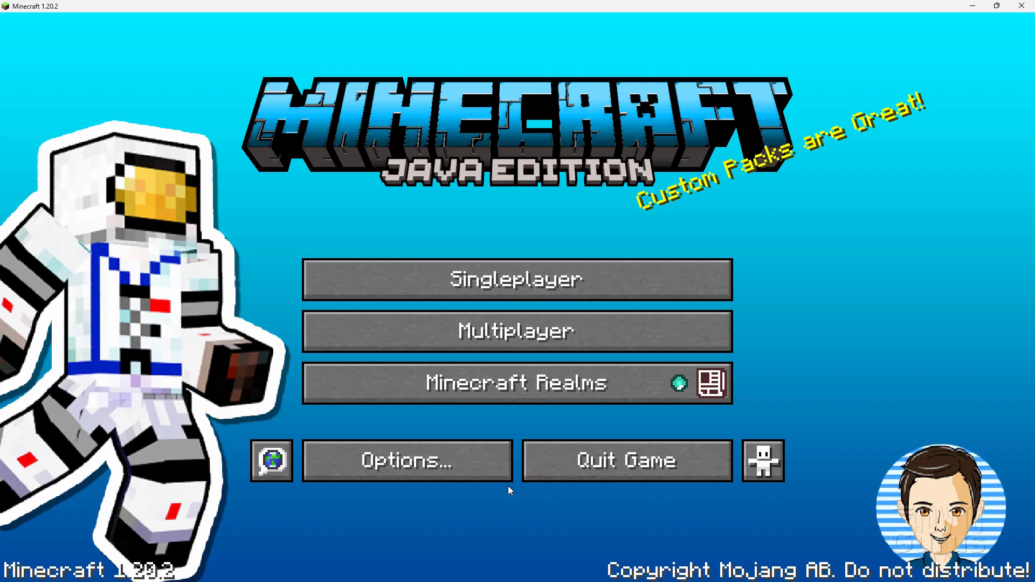
Load the singleplayer world named Game Day World.
click(505, 284)
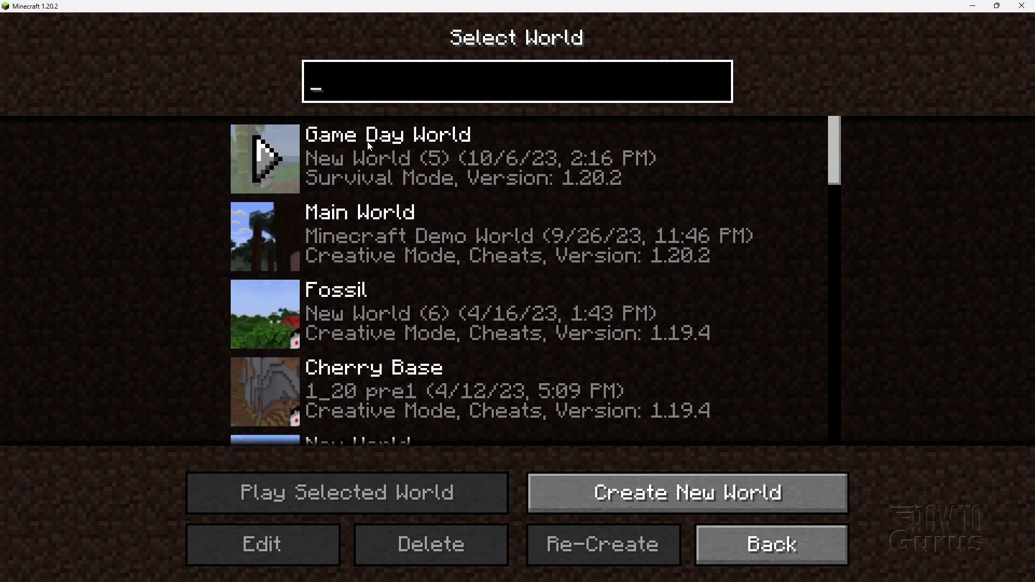
click(263, 161)
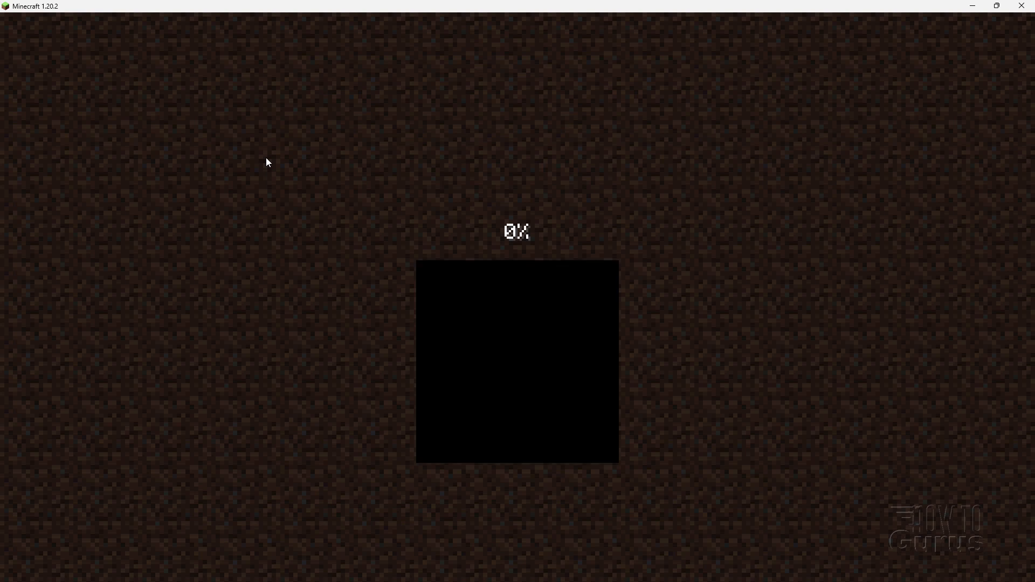